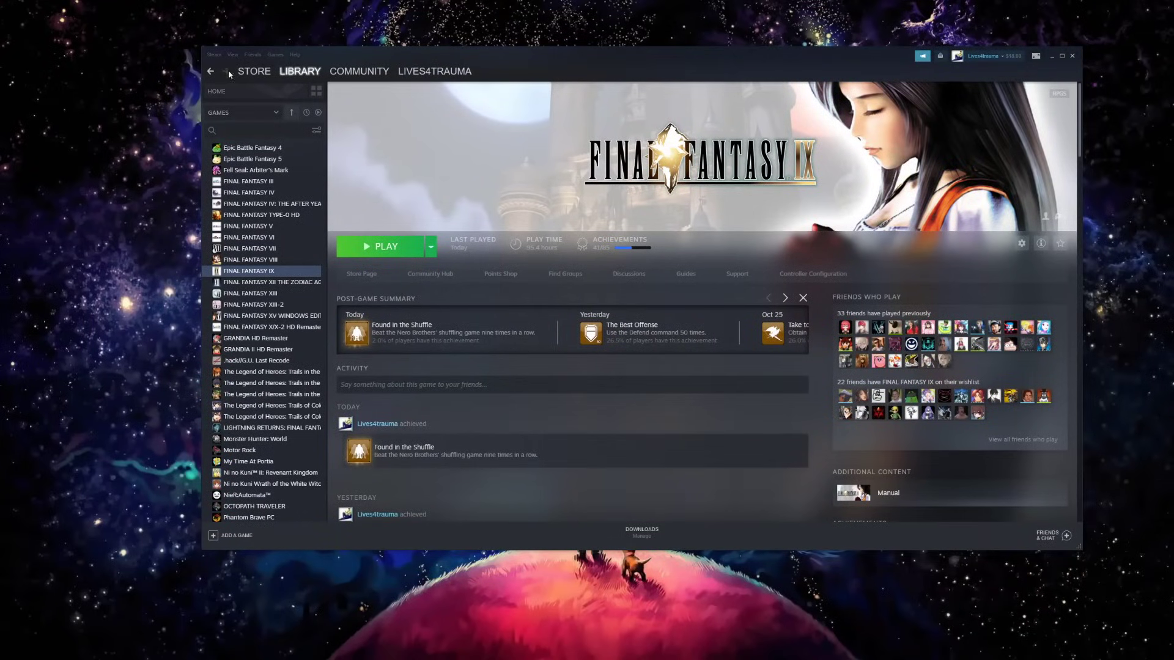
pyautogui.click(214, 55)
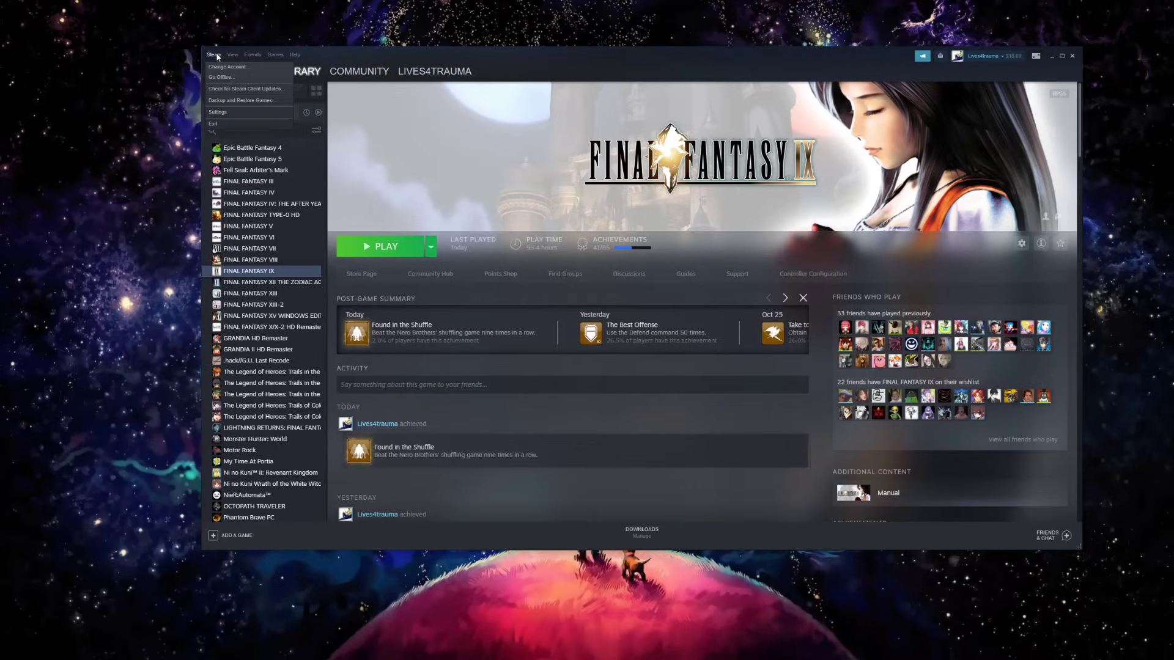
pyautogui.click(239, 112)
pyautogui.click(225, 112)
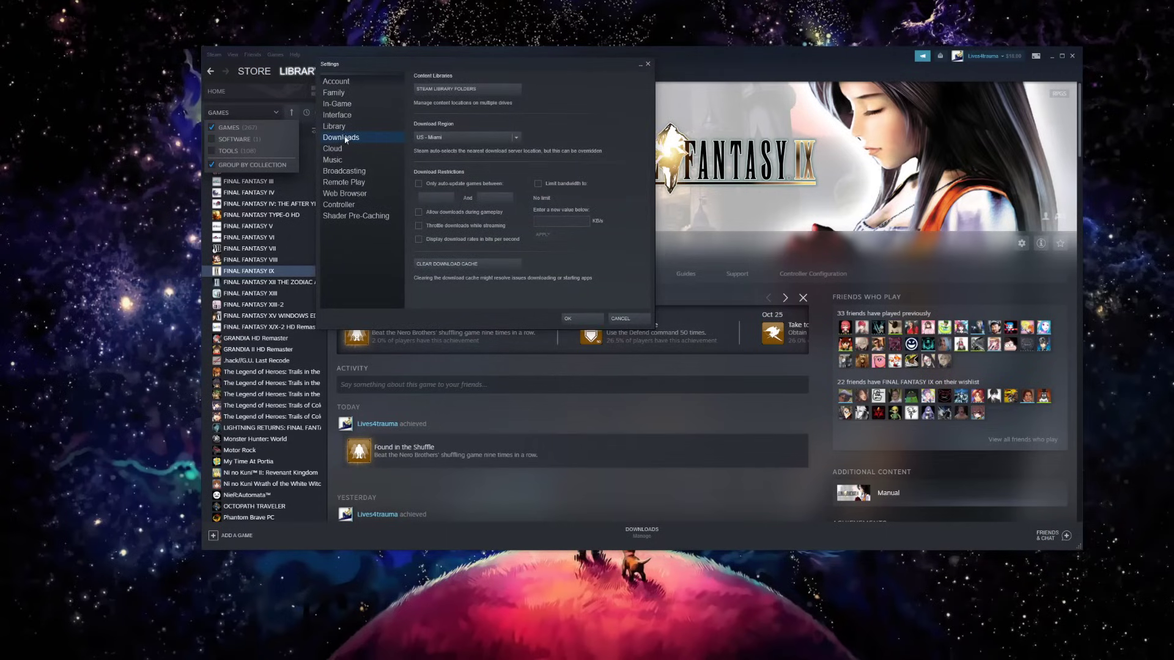
pyautogui.click(471, 92)
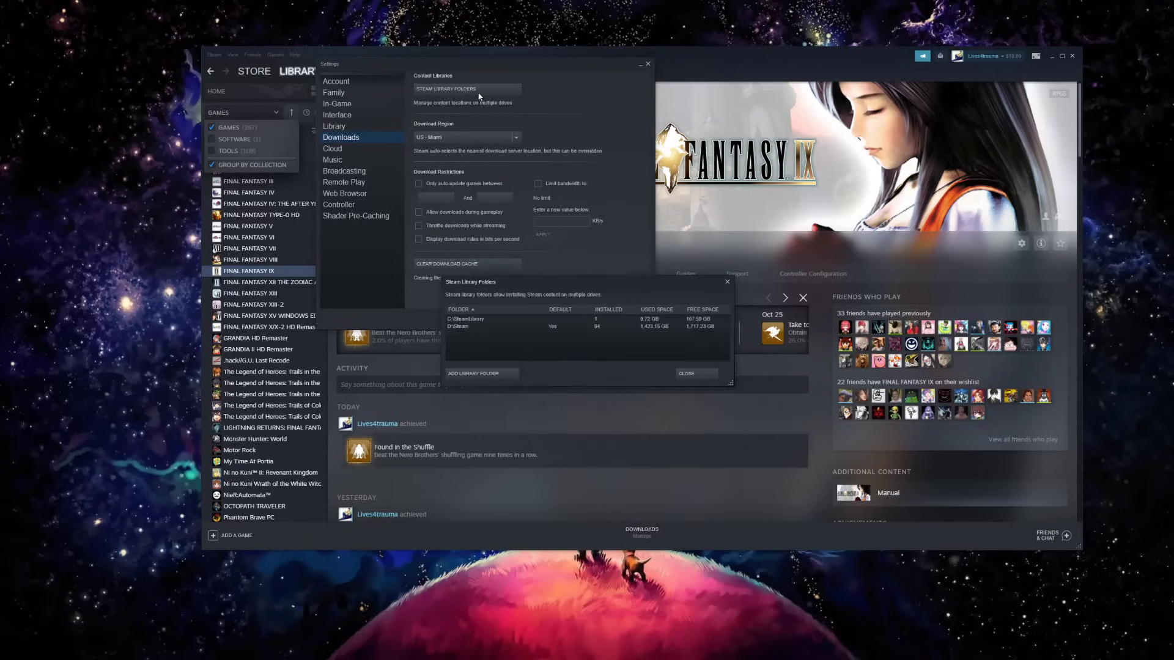
pyautogui.click(468, 328)
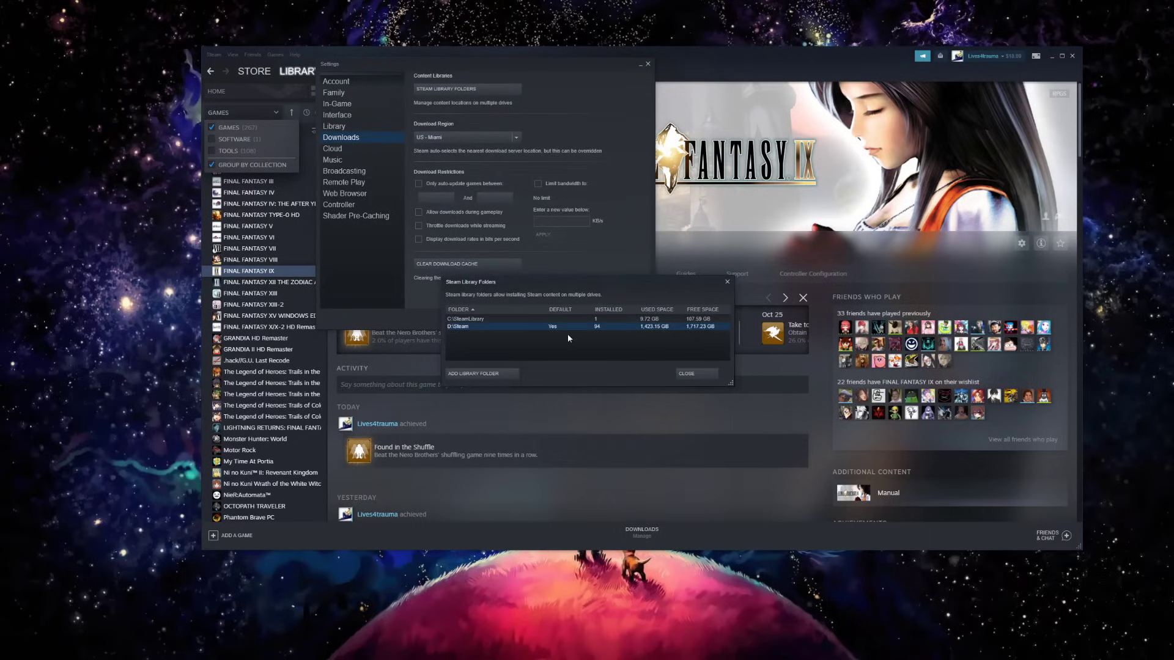
pyautogui.click(491, 319)
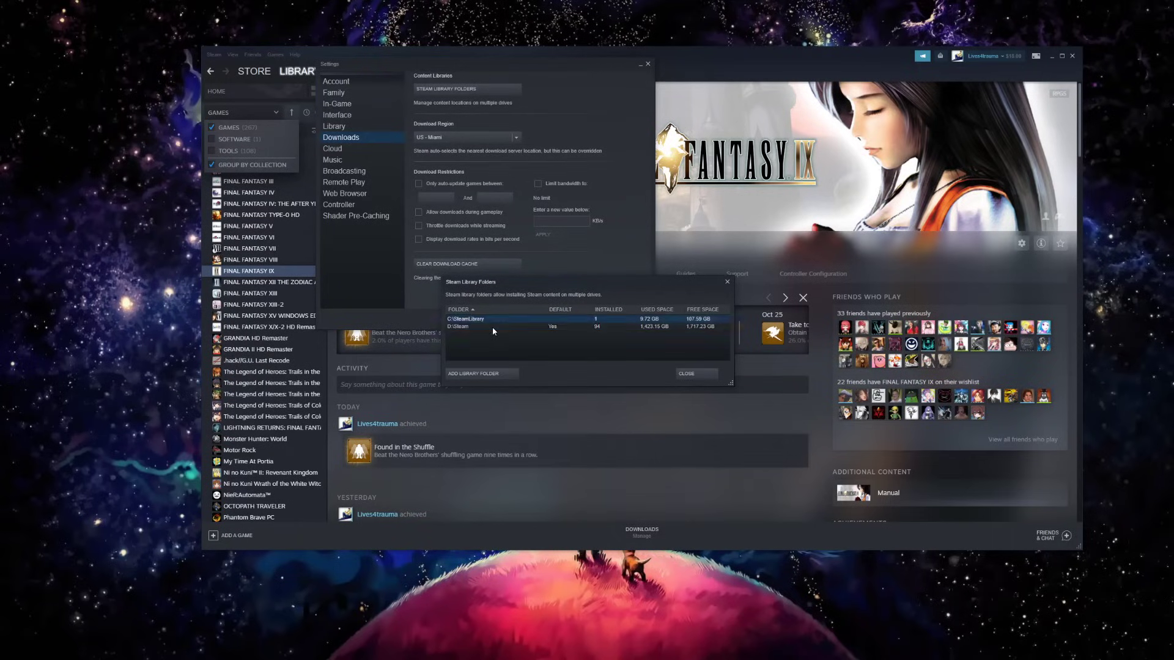
pyautogui.click(496, 326)
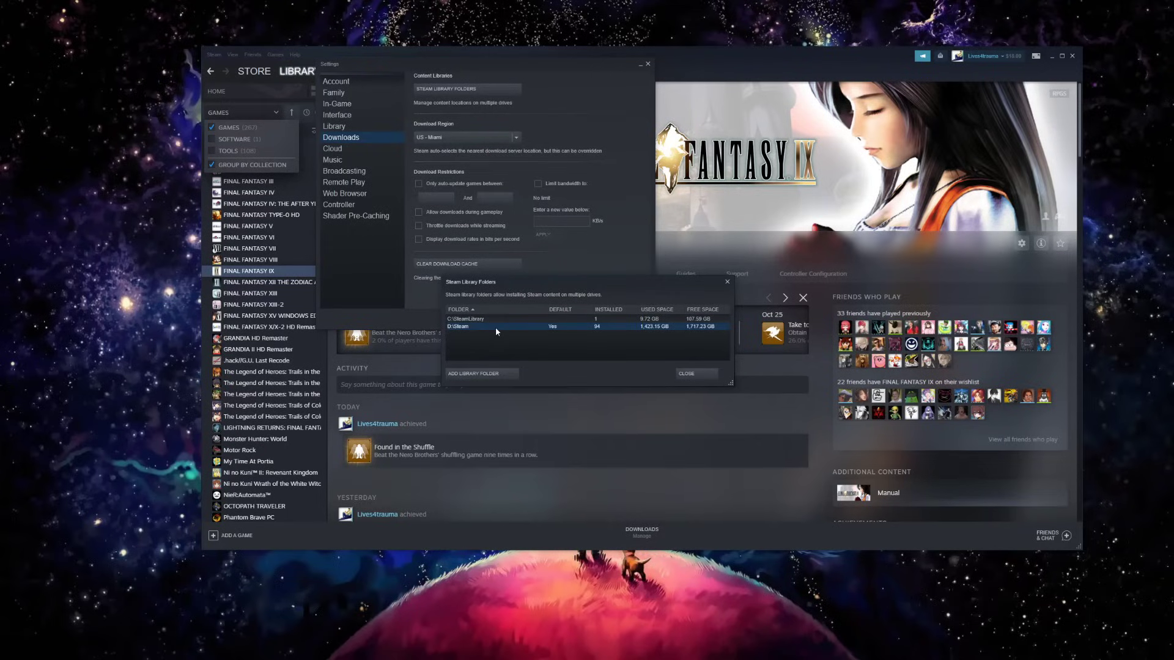
pyautogui.click(498, 319)
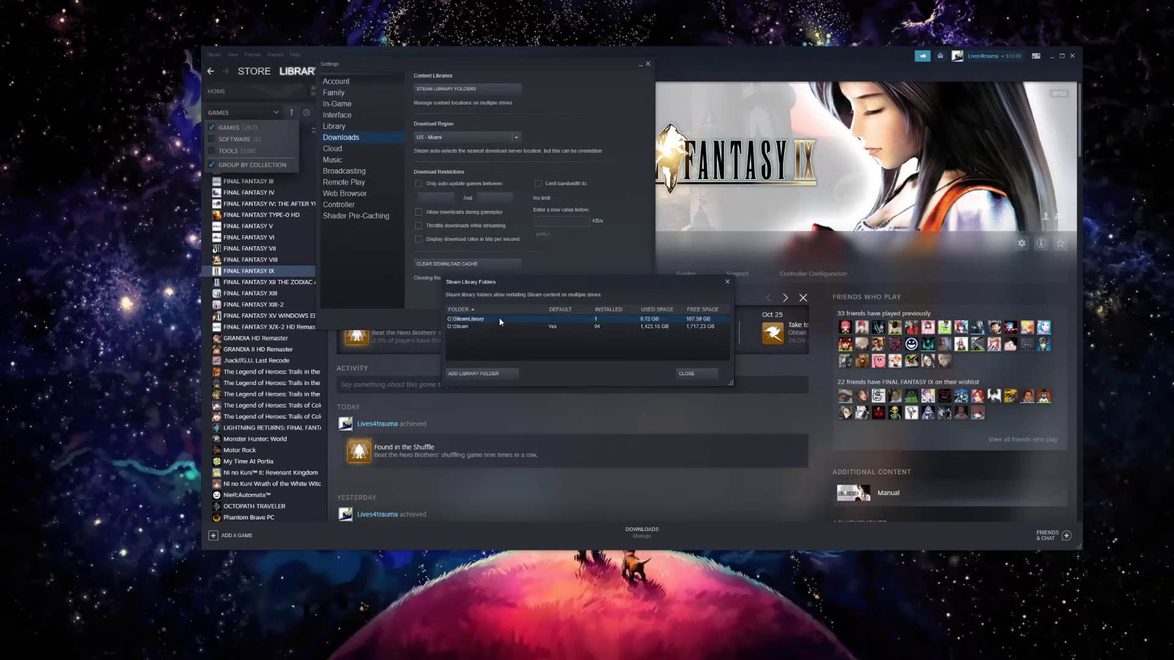
pyautogui.click(491, 373)
pyautogui.click(575, 273)
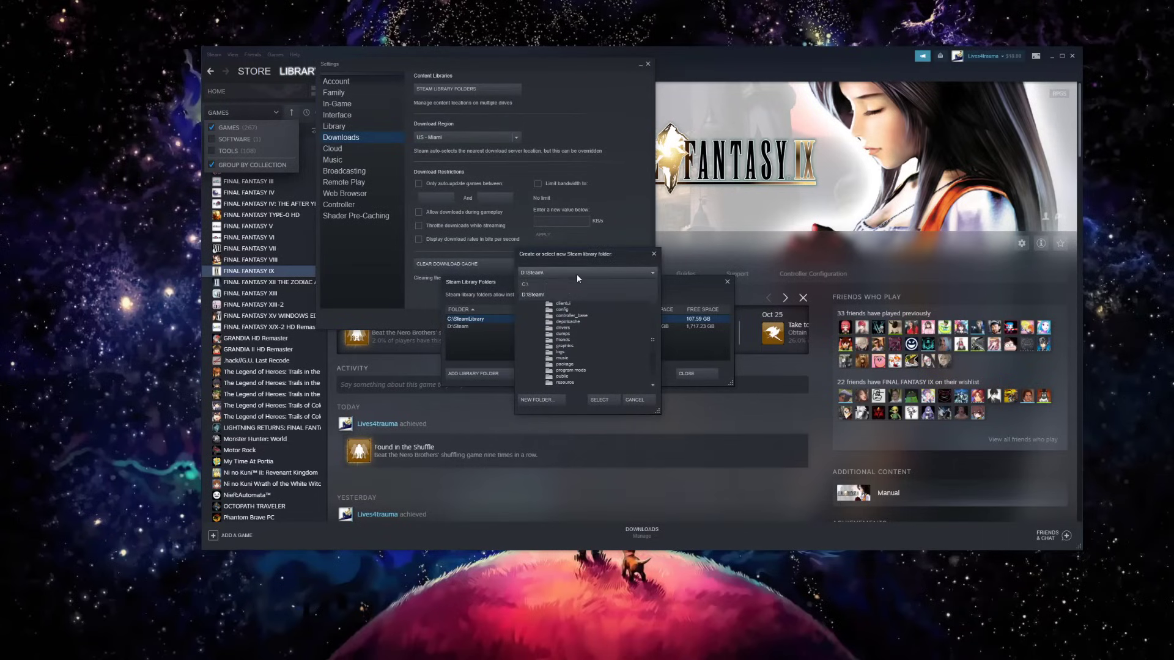
pyautogui.click(527, 284)
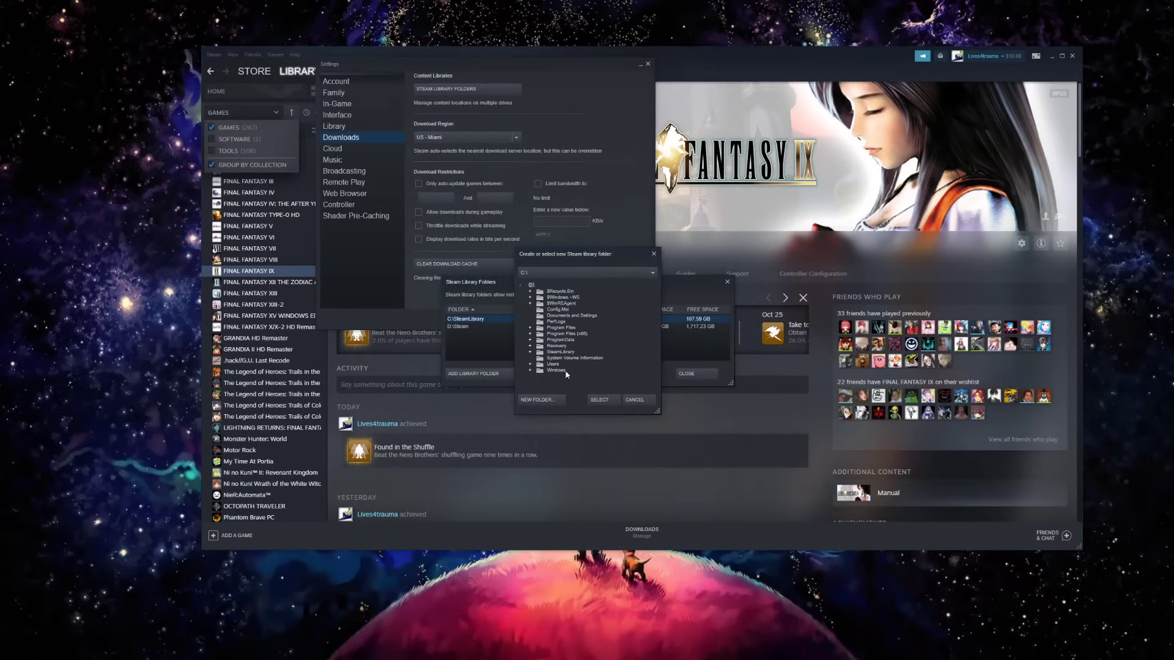
pyautogui.click(636, 401)
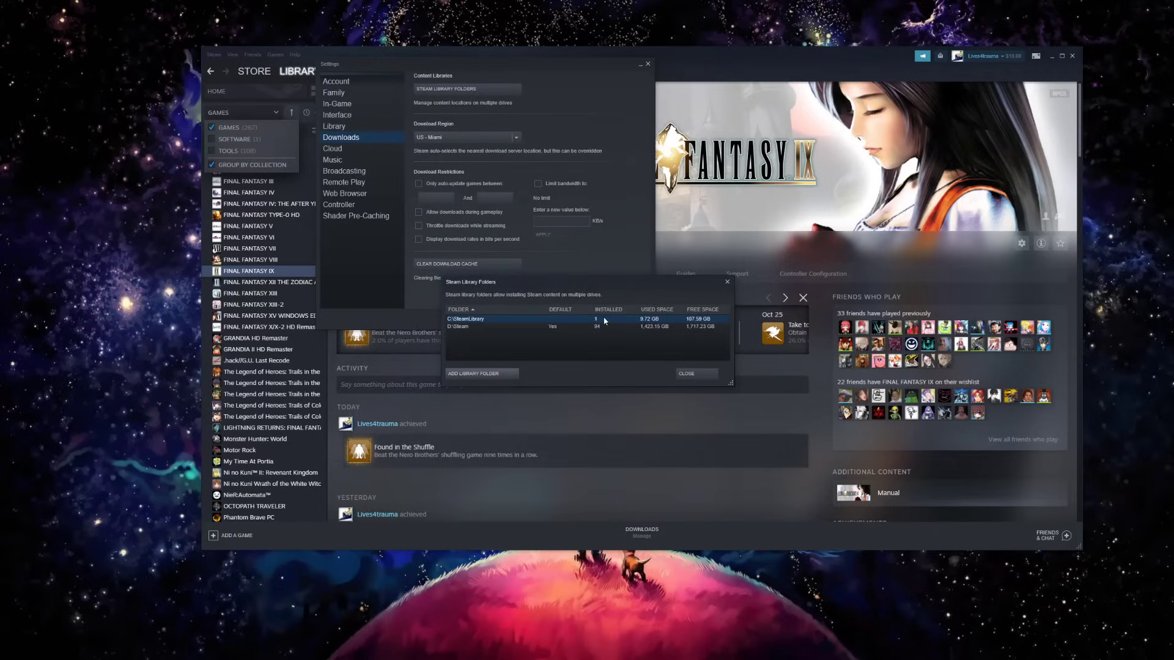
pyautogui.click(702, 379)
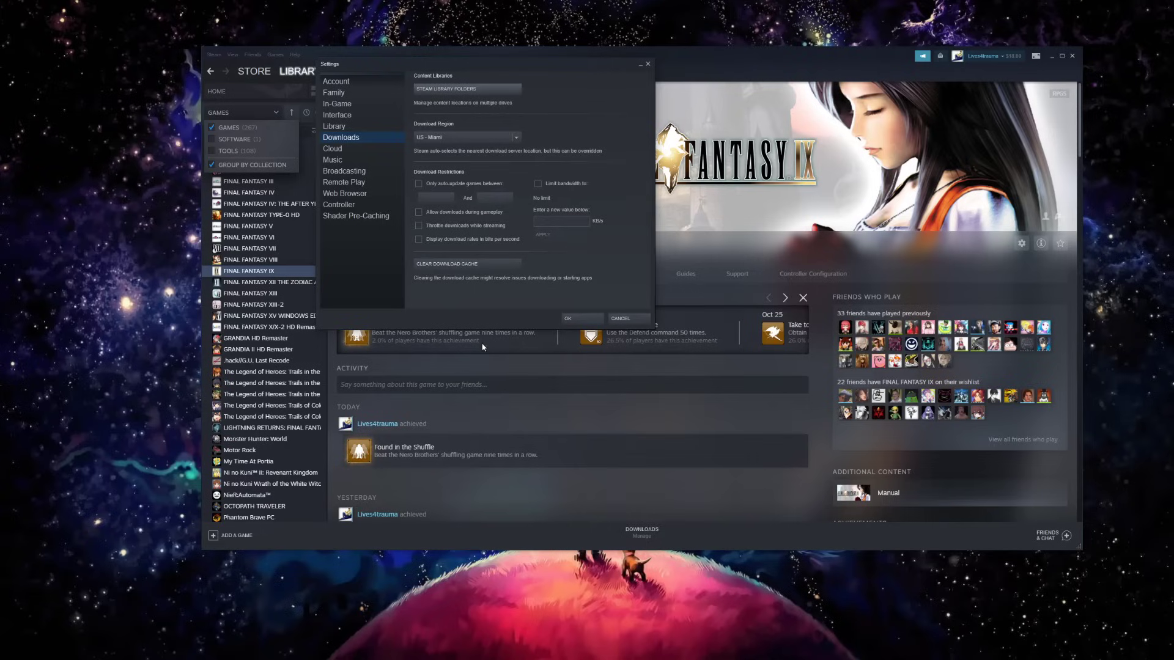
pyautogui.click(633, 320)
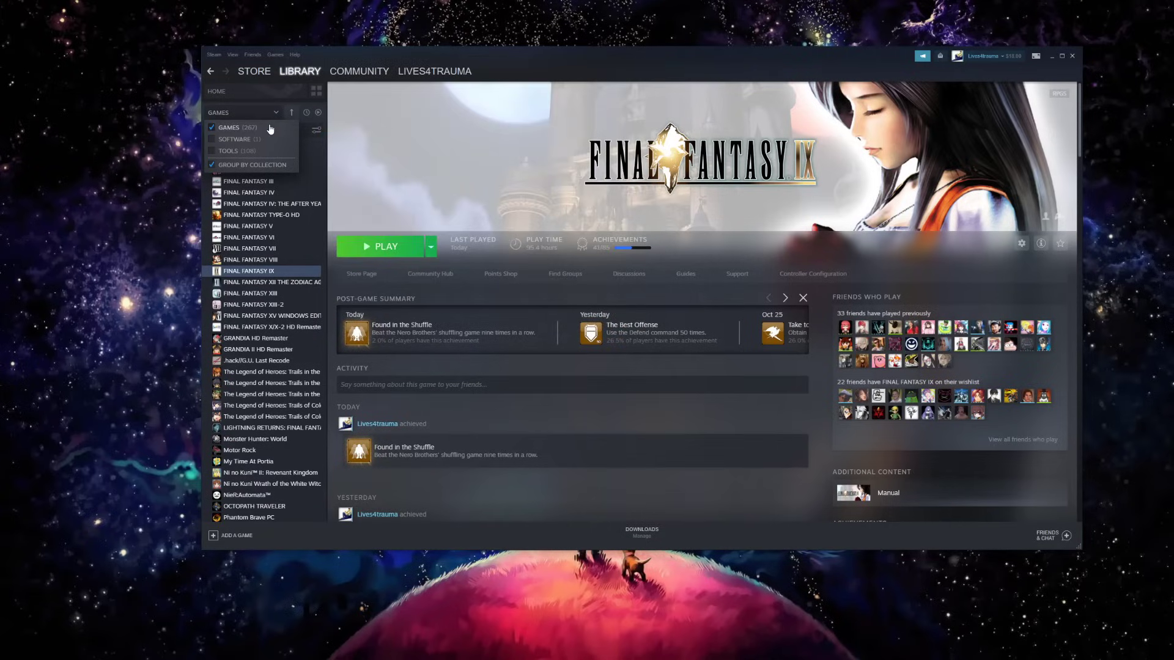
# Return from the FINAL FANTASY XII page to FINAL FANTASY IX and bring up its actions menu.
pyautogui.click(261, 282)
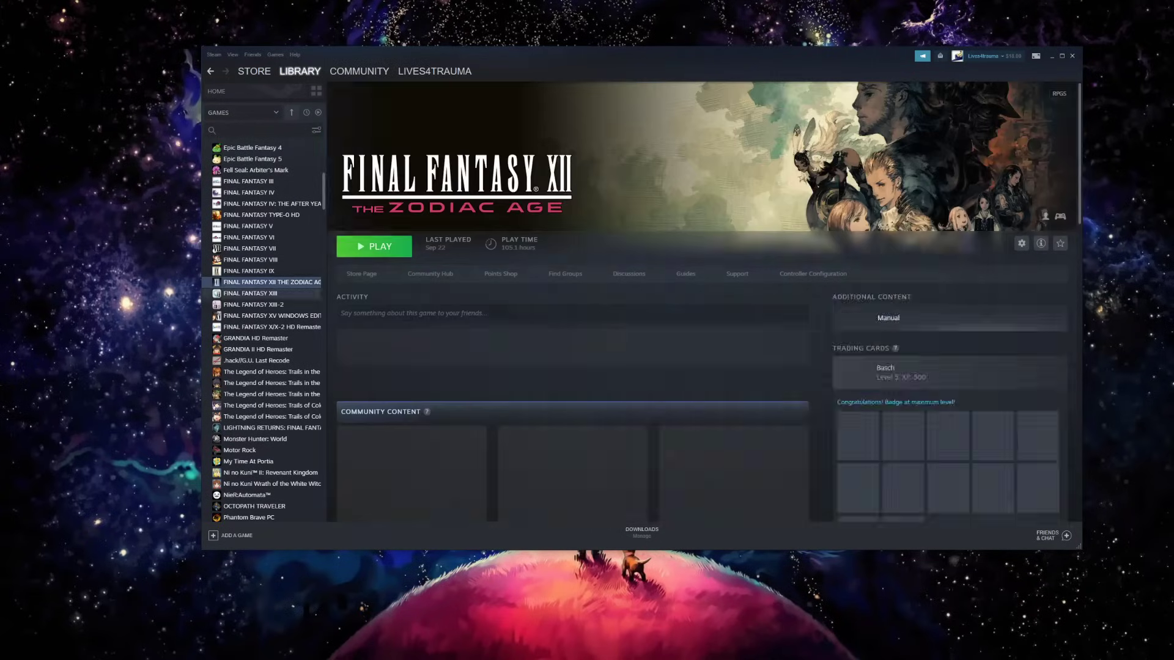
pyautogui.click(260, 273)
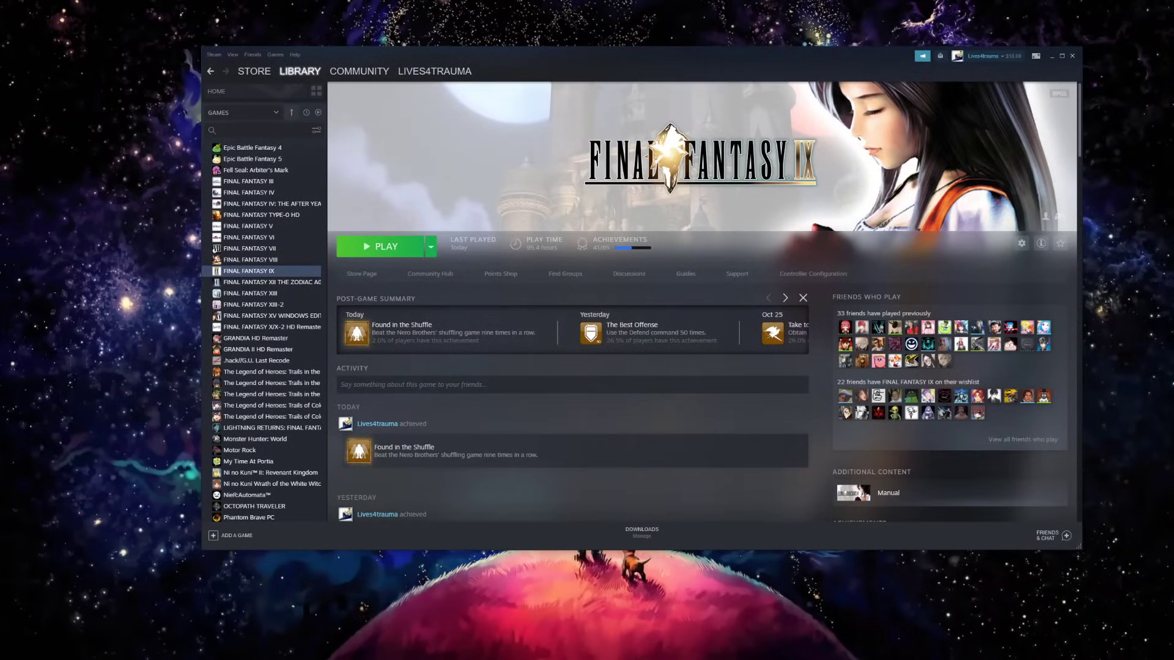
pyautogui.rightClick(281, 273)
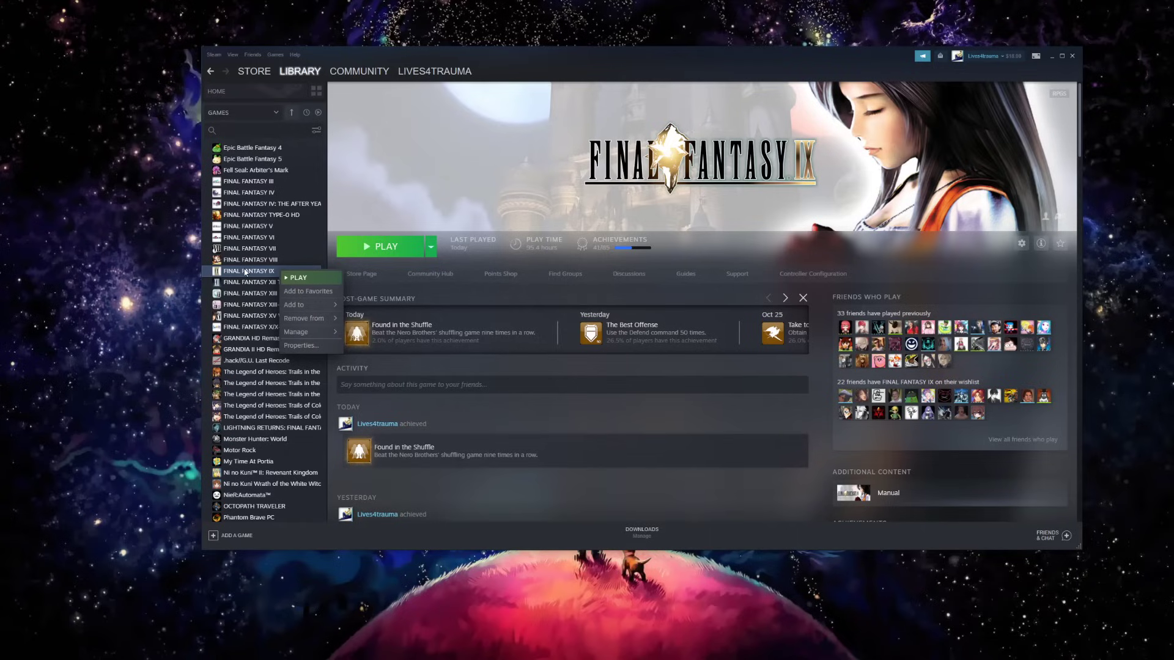
pyautogui.moveTo(316, 335)
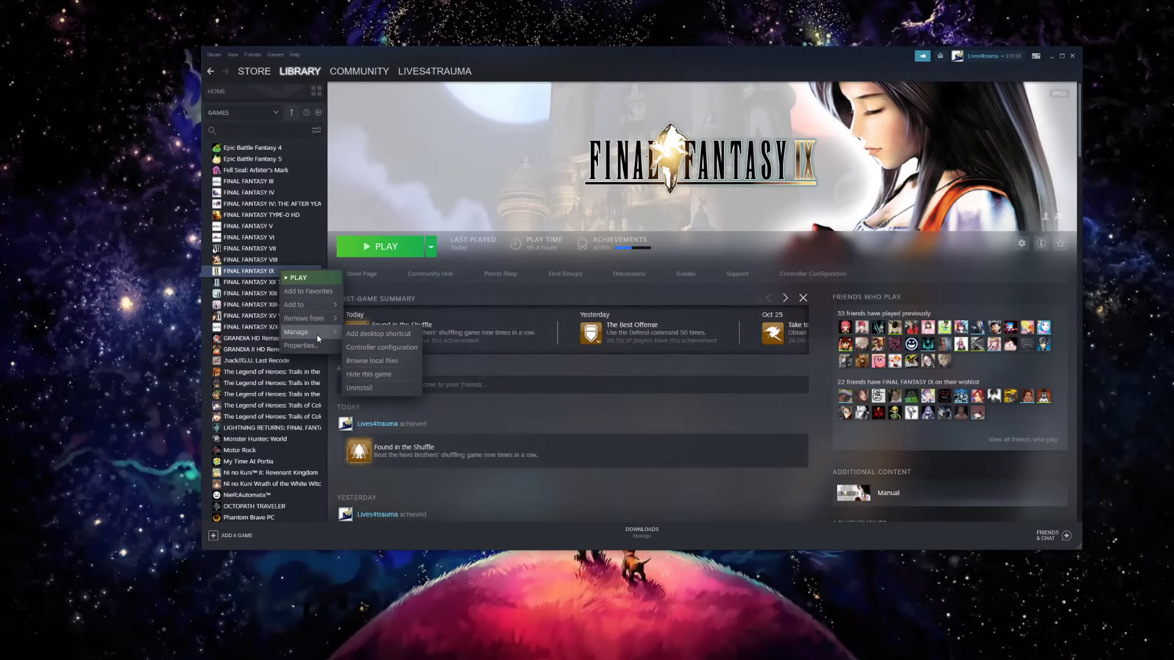
pyautogui.press('Escape')
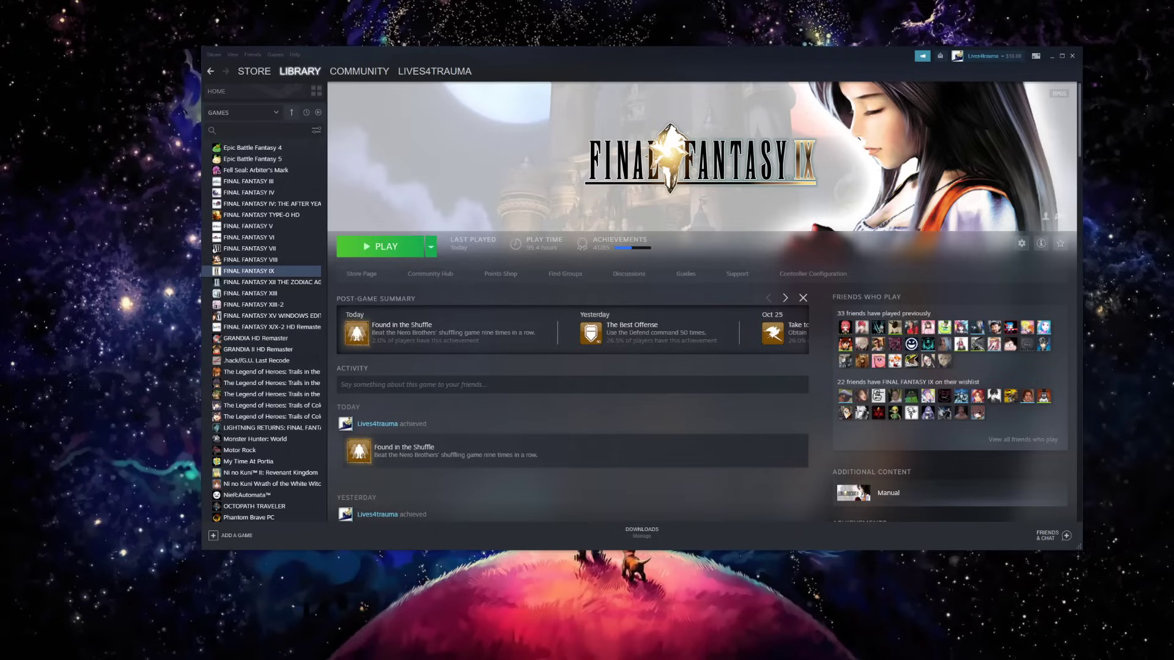
# Check FINAL FANTASY IX's Move Install Folder option under Local Files, then dismiss it without moving.
pyautogui.moveTo(916, 222); pyautogui.dragTo(550, 125)
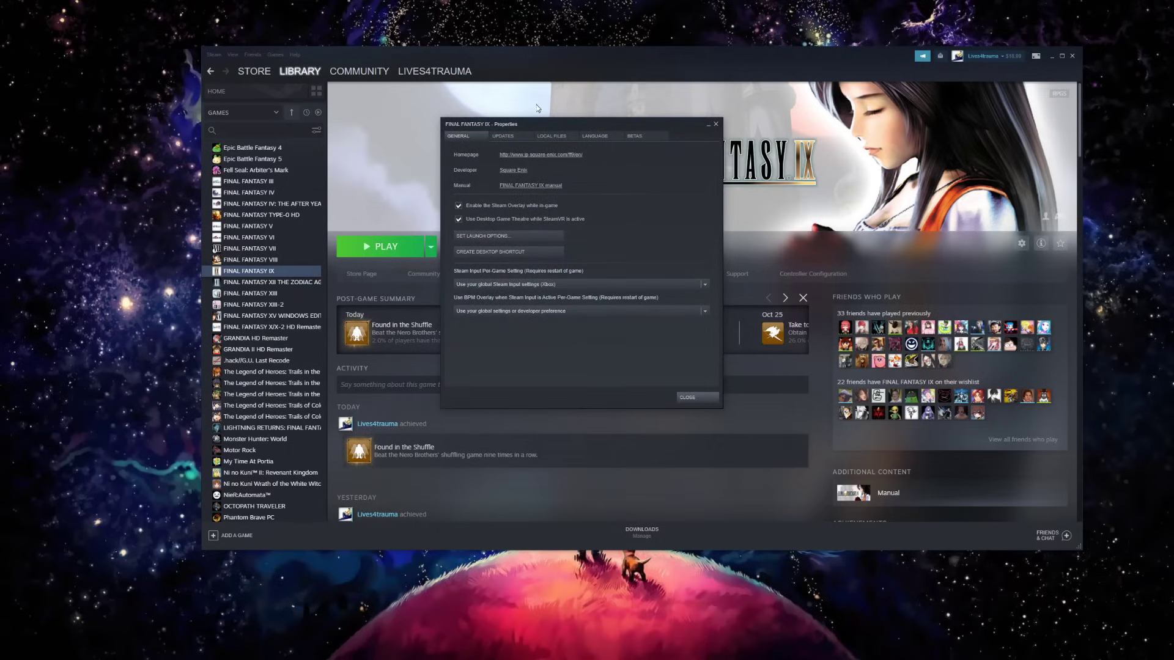
pyautogui.click(549, 136)
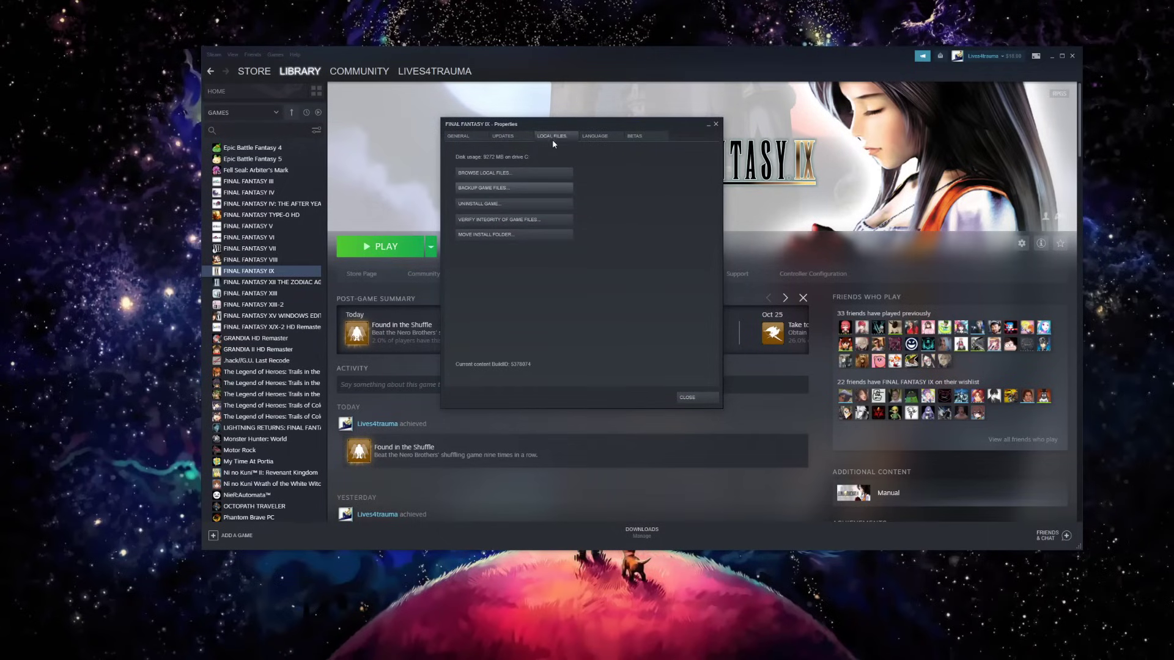
pyautogui.click(518, 233)
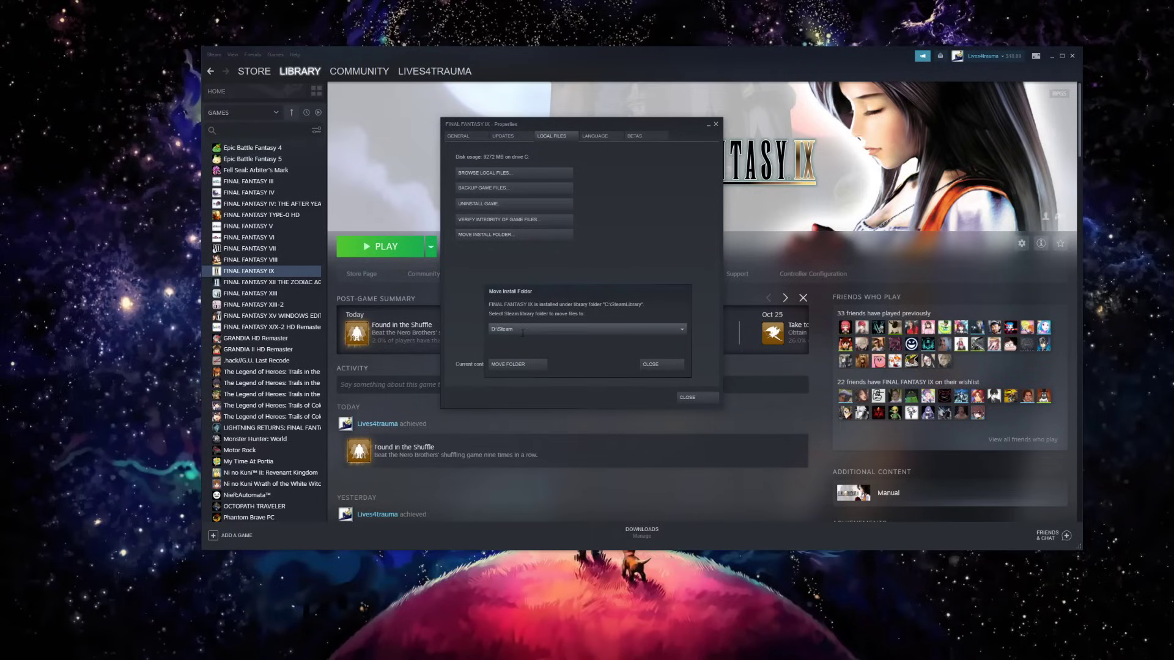
pyautogui.click(641, 365)
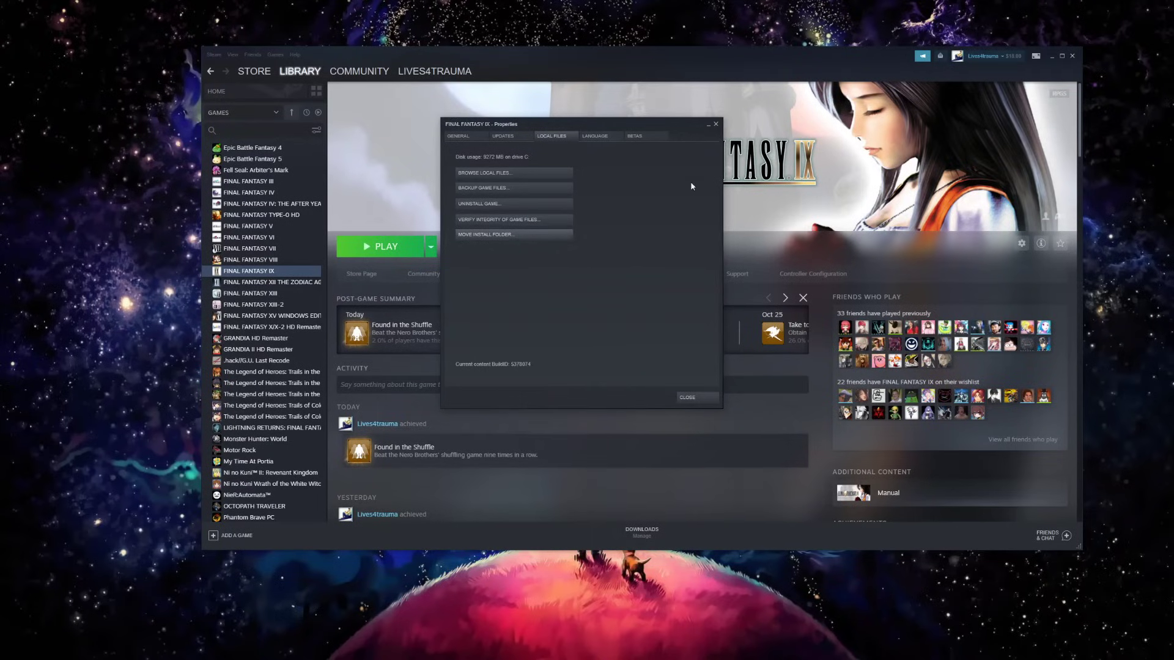
# Close FINAL FANTASY IX's properties and check which library FINAL FANTASY VIII is installed in.
pyautogui.click(715, 124)
pyautogui.click(272, 258)
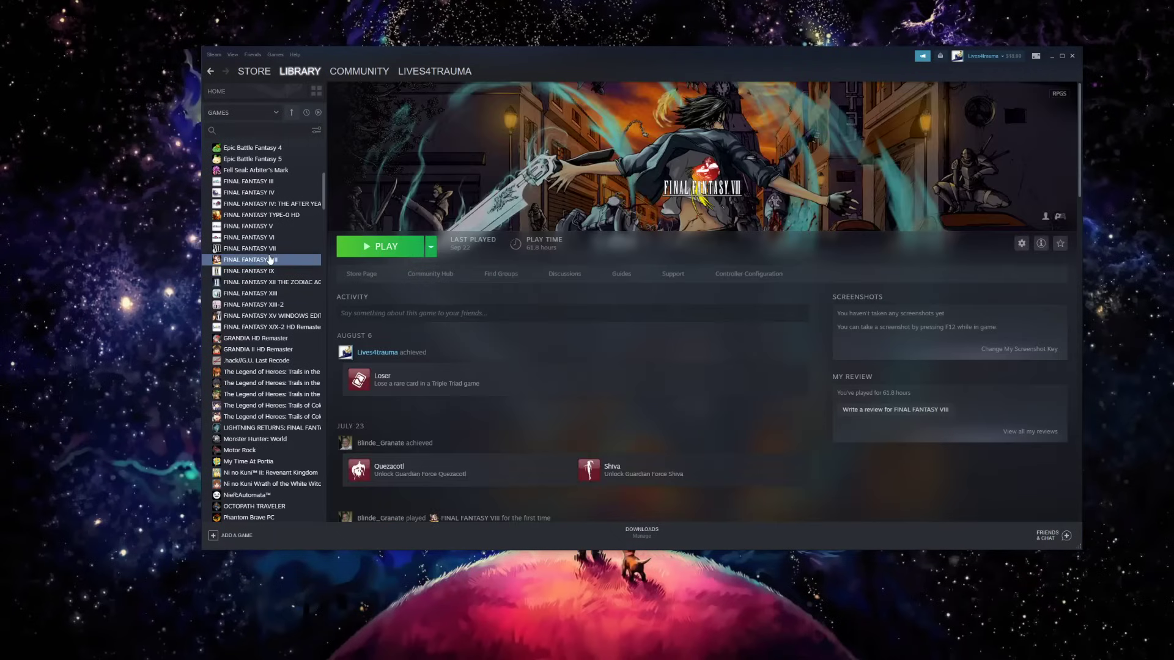
pyautogui.rightClick(273, 258)
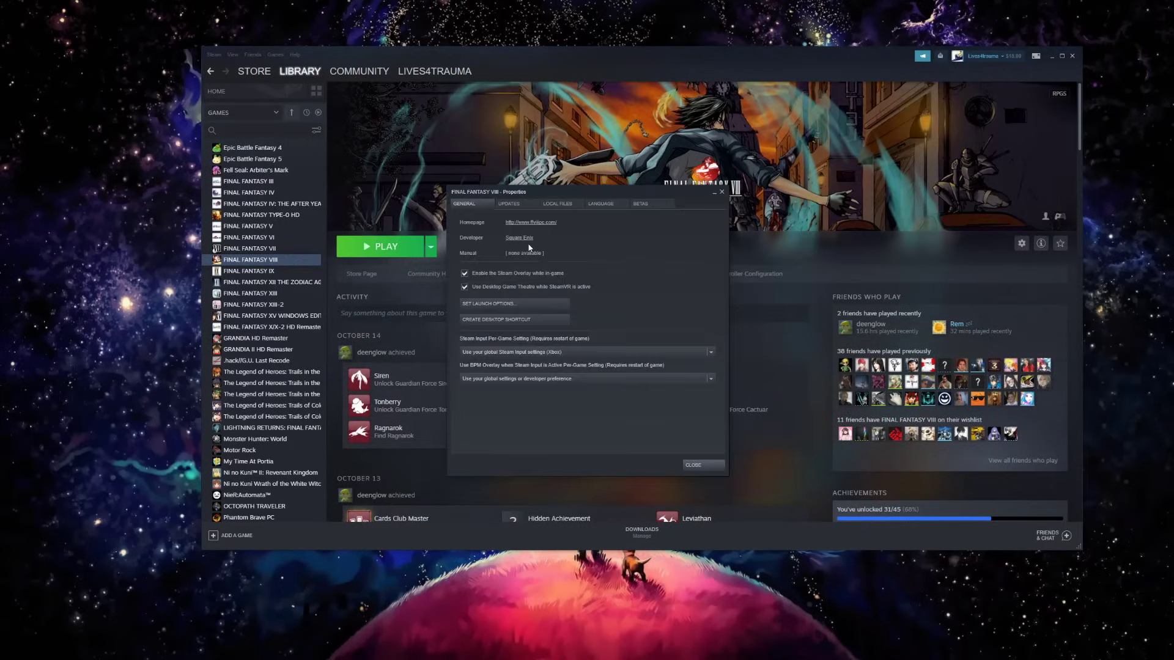
pyautogui.click(557, 204)
pyautogui.click(519, 302)
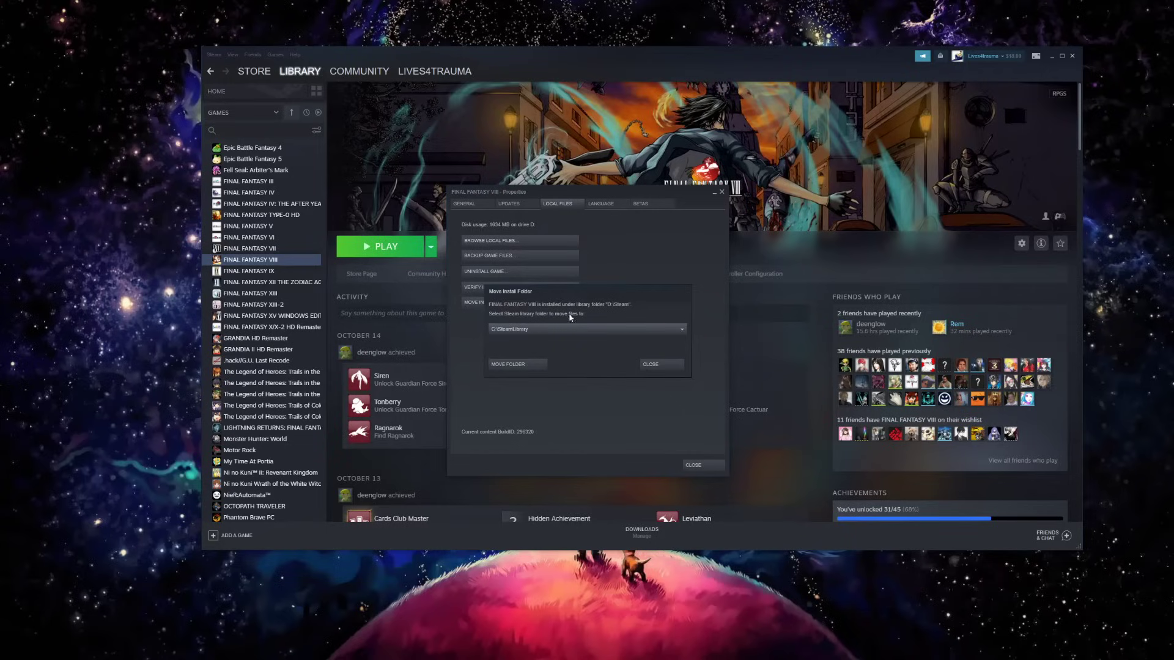
pyautogui.click(665, 365)
pyautogui.click(695, 466)
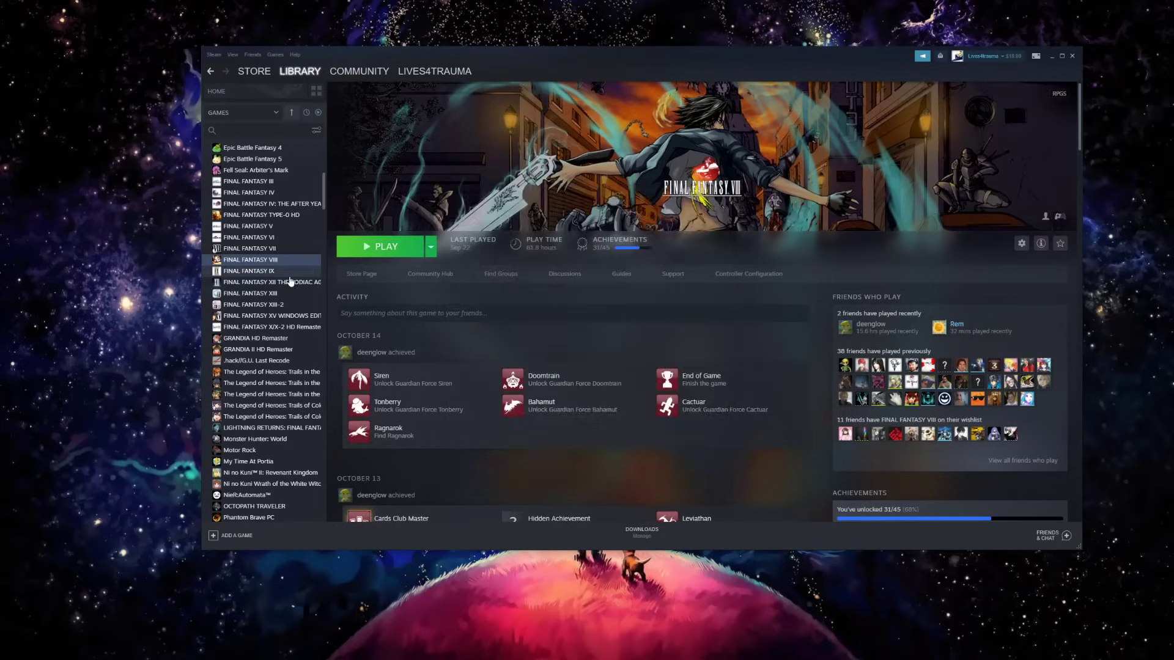
# Check which library FINAL FANTASY IX is installed in, then close its properties.
pyautogui.click(287, 271)
pyautogui.rightClick(258, 274)
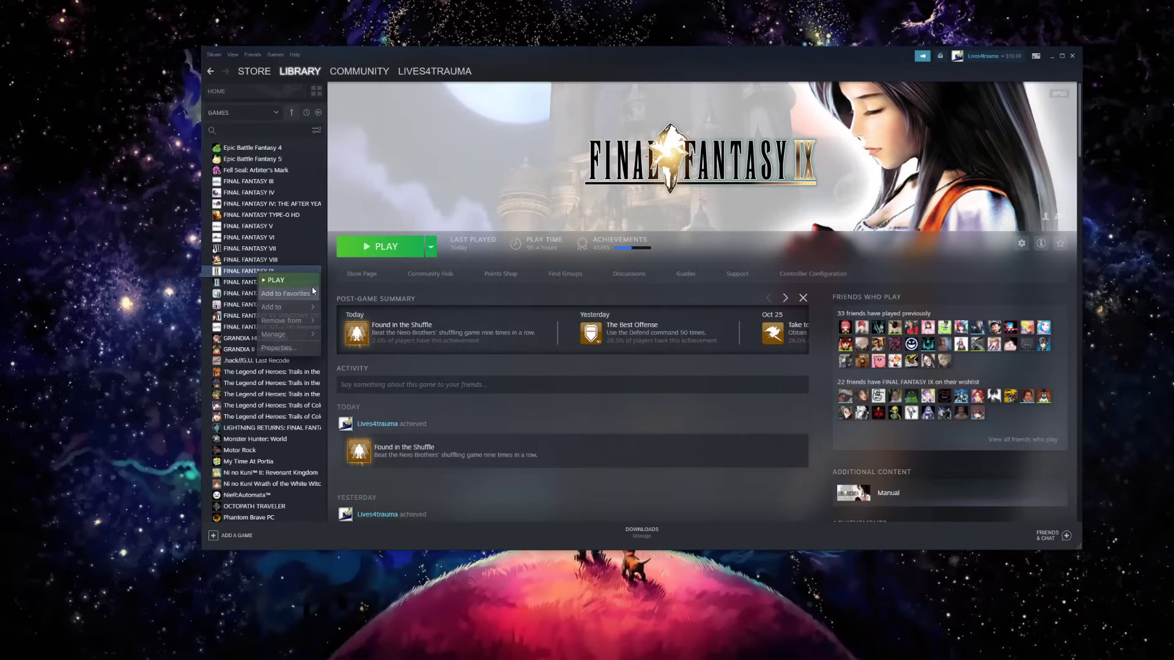
pyautogui.click(278, 348)
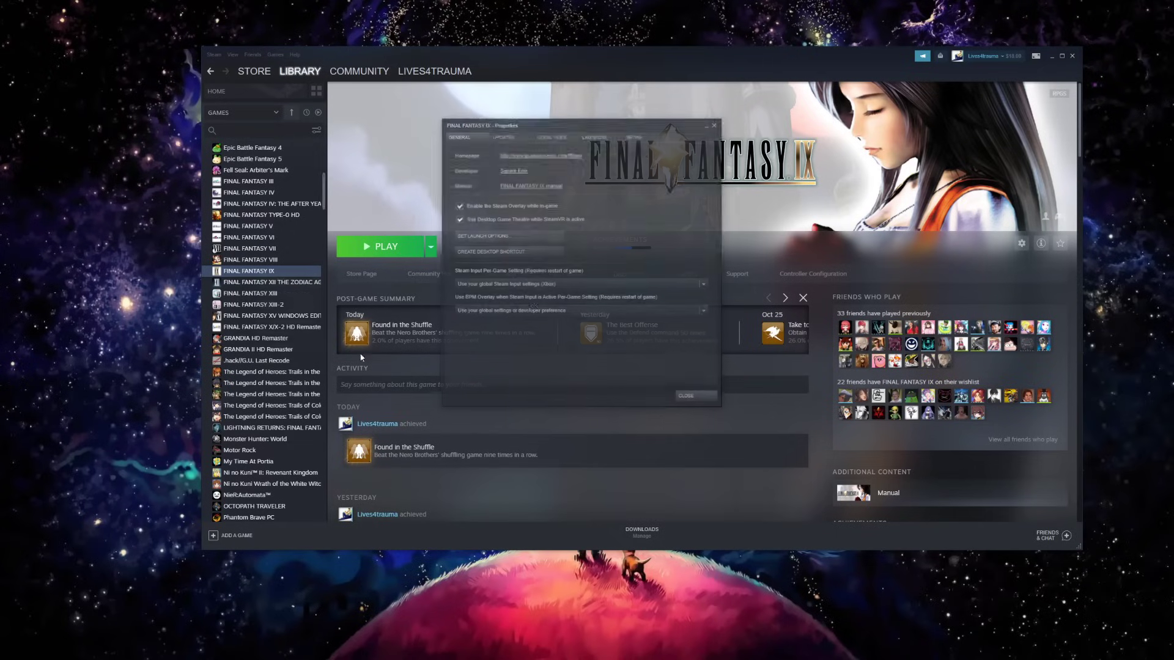
pyautogui.click(559, 139)
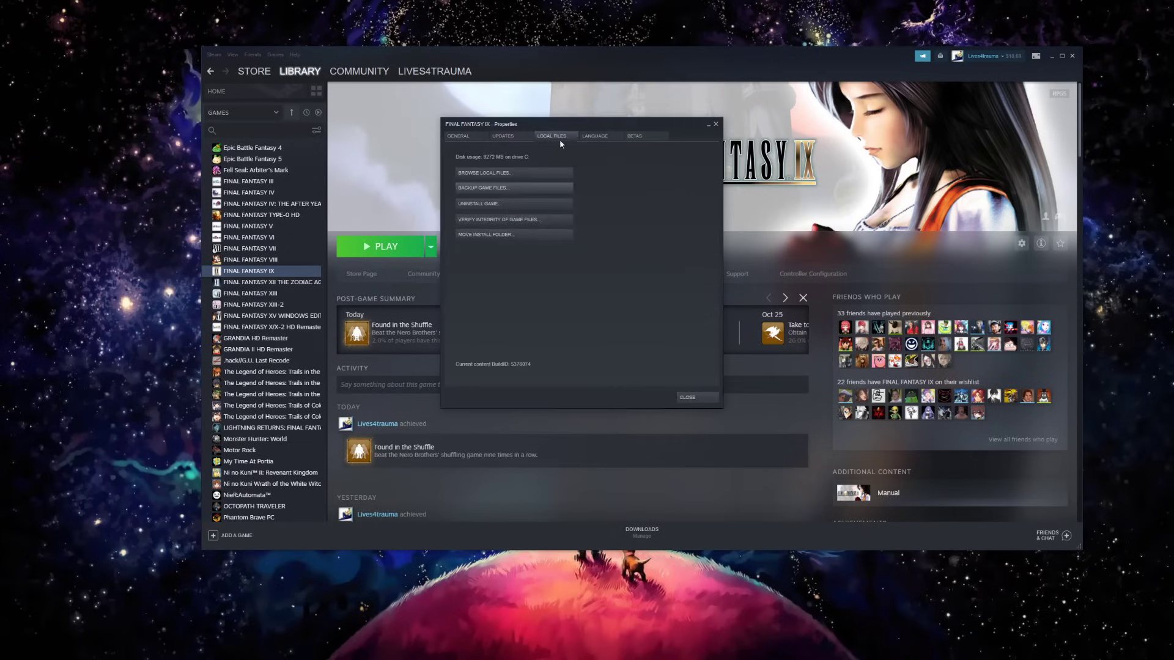
pyautogui.click(506, 235)
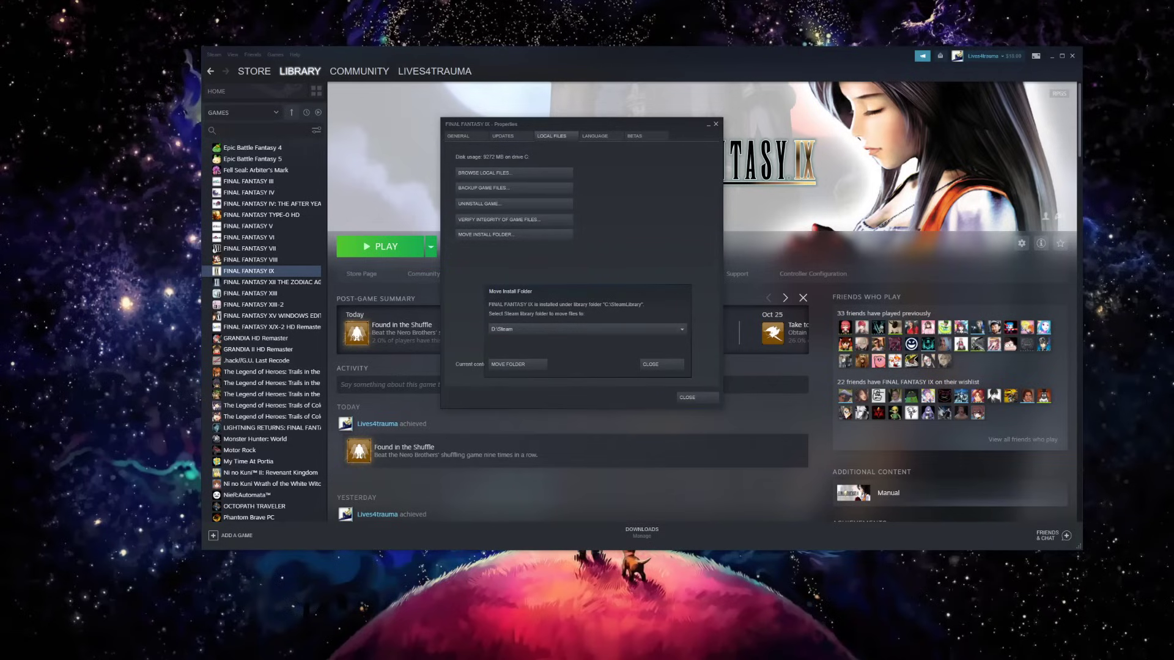
pyautogui.click(668, 366)
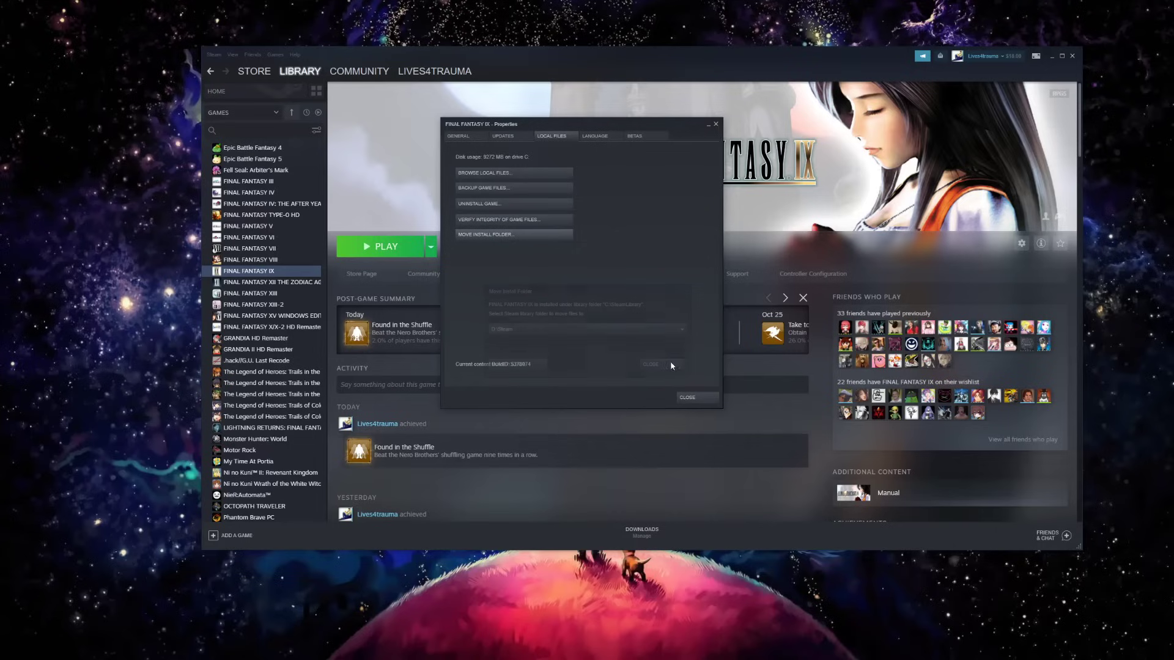
pyautogui.click(681, 396)
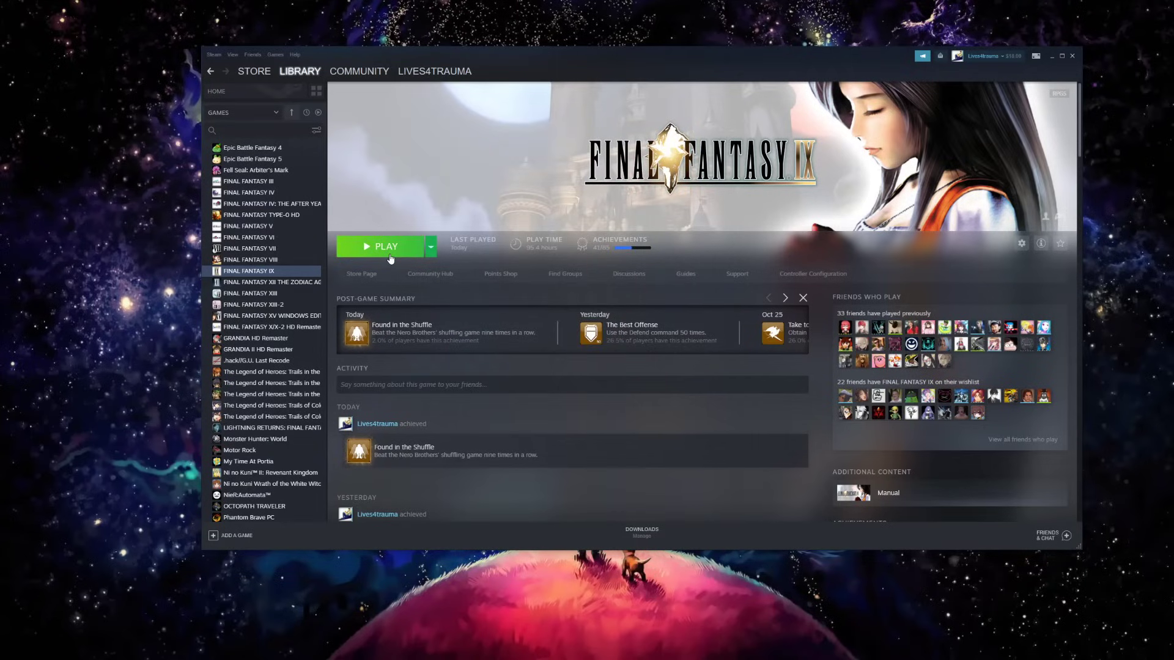
pyautogui.rightClick(295, 271)
pyautogui.moveTo(332, 334)
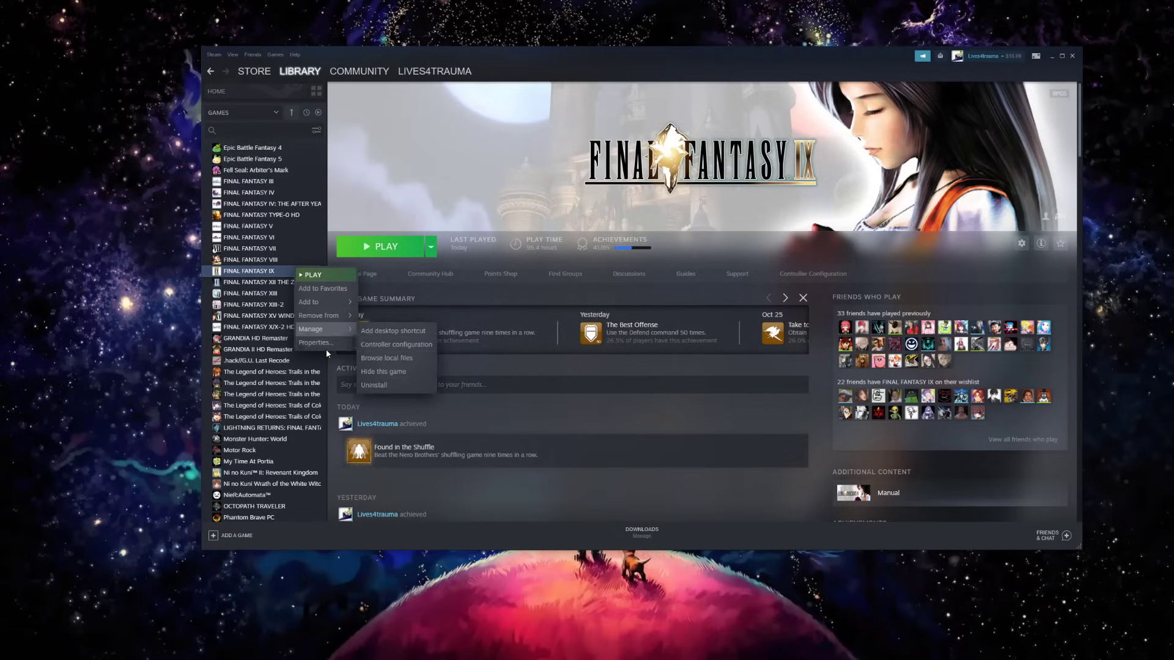
pyautogui.click(324, 344)
pyautogui.click(551, 135)
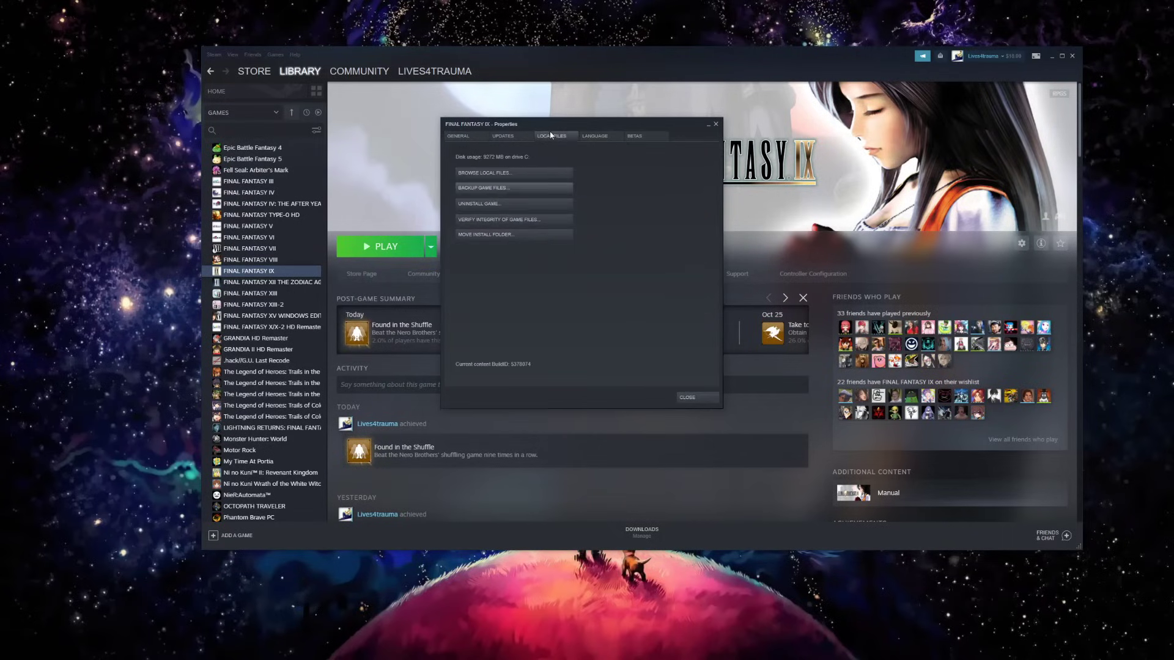
pyautogui.click(692, 398)
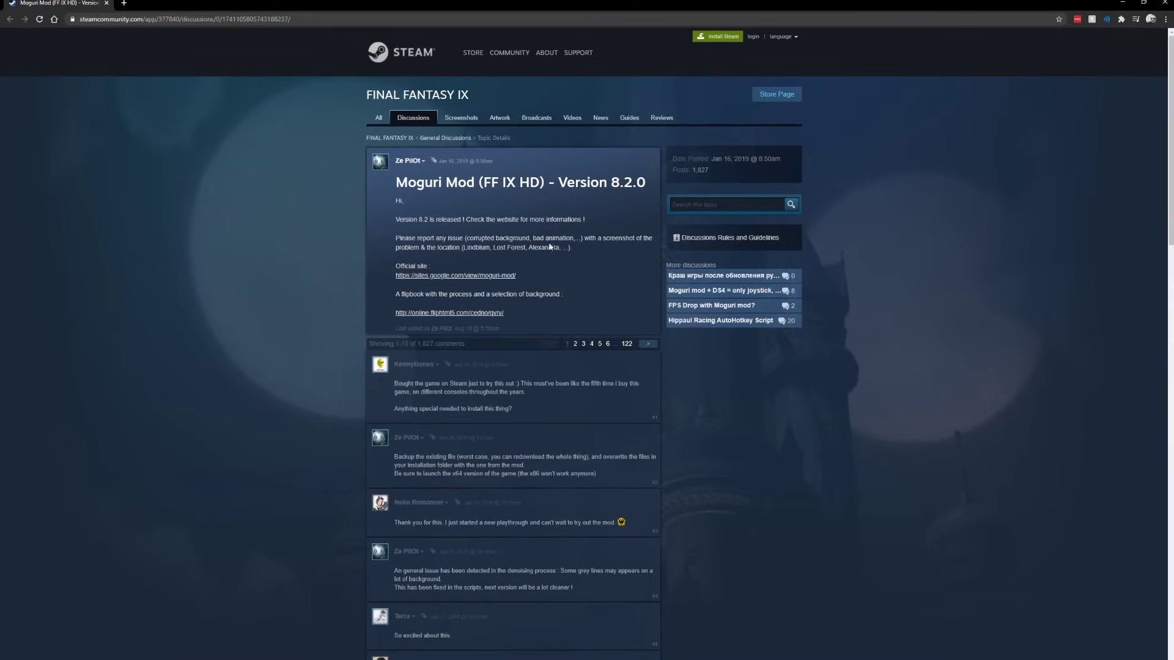
# Follow the sites.google.com Moguri Mod link under 'Official site'.
pyautogui.click(467, 276)
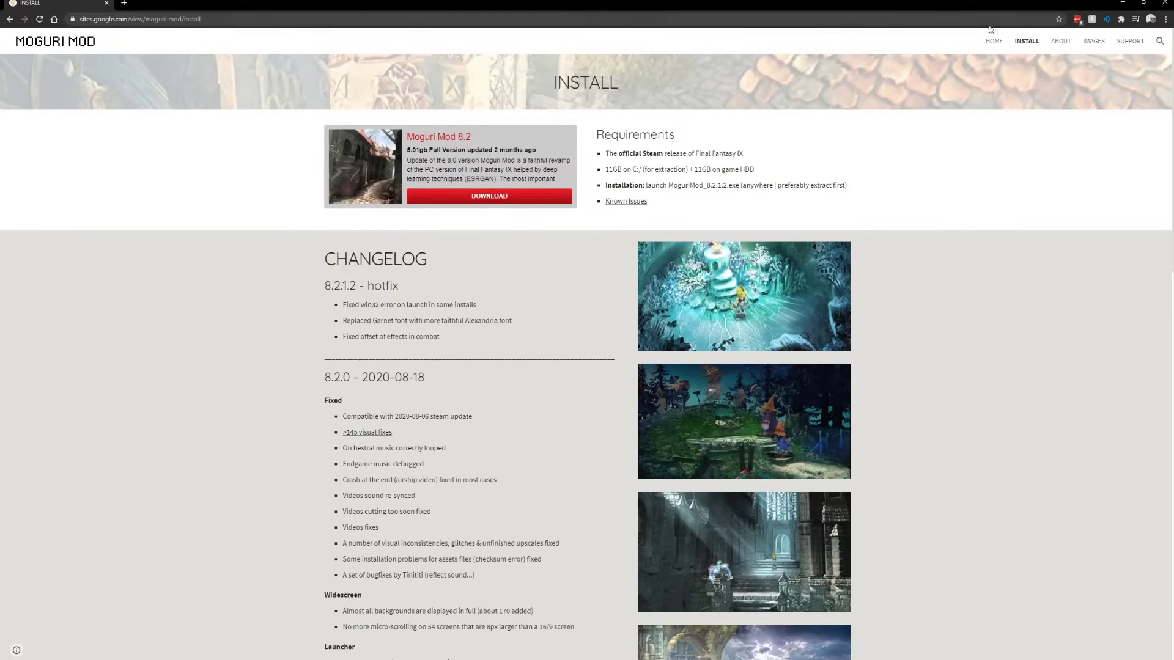
# Go to the Moguri Mod INSTALL page and highlight the 11GB on game HDD requirement.
pyautogui.click(994, 41)
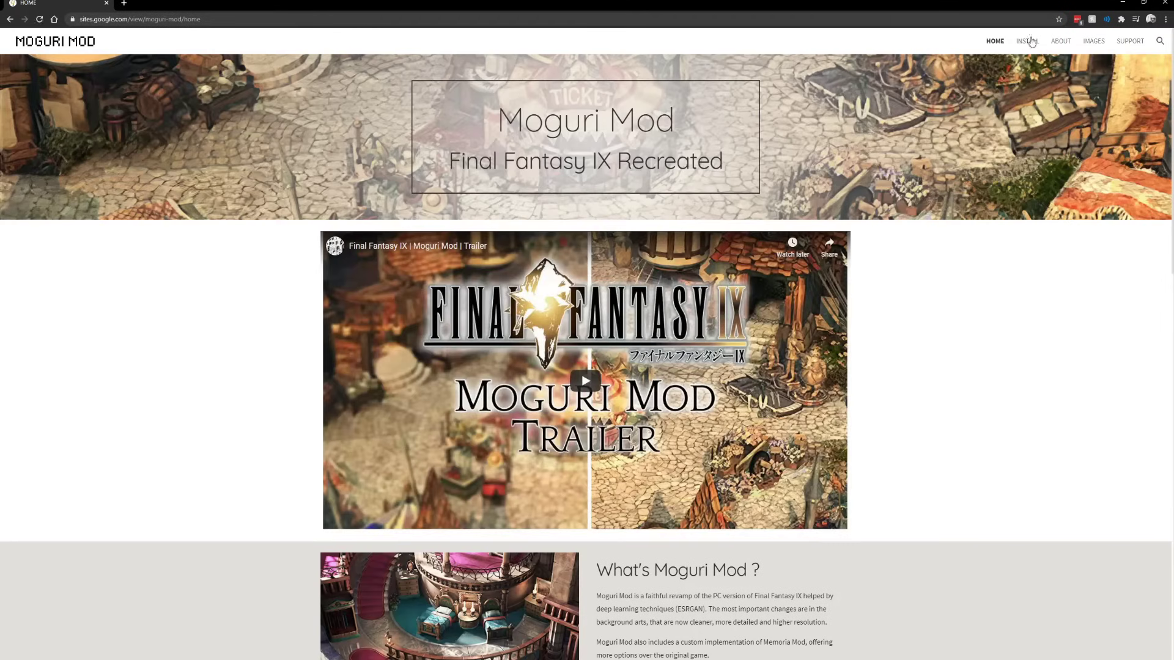
pyautogui.click(1027, 42)
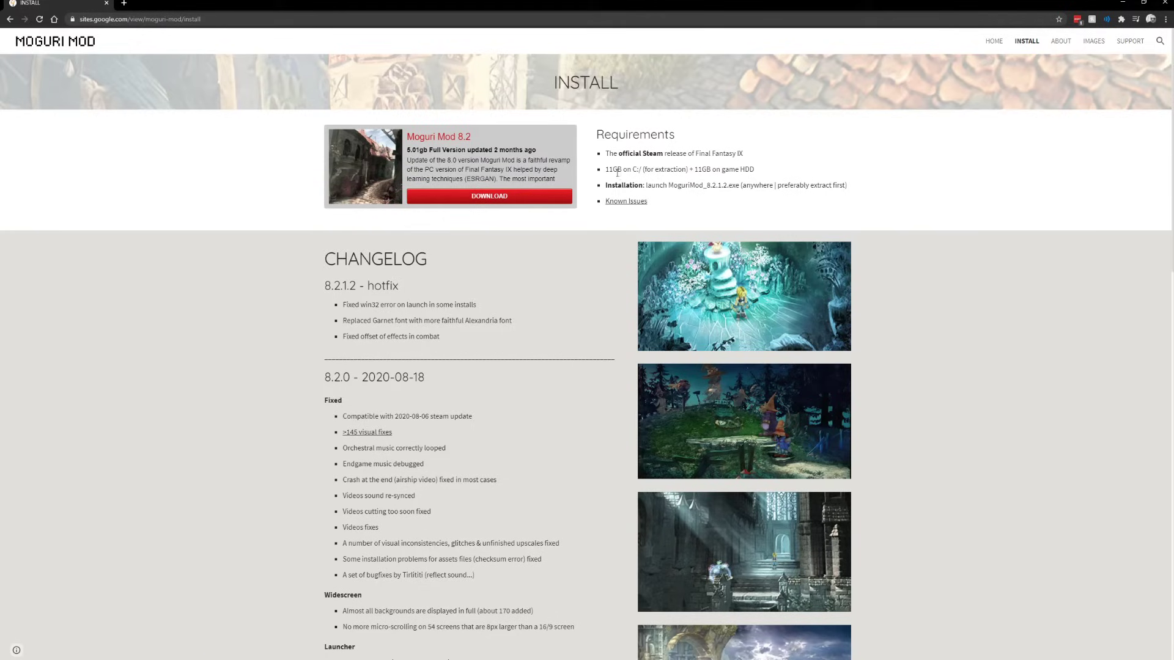
pyautogui.moveTo(609, 171); pyautogui.dragTo(754, 175)
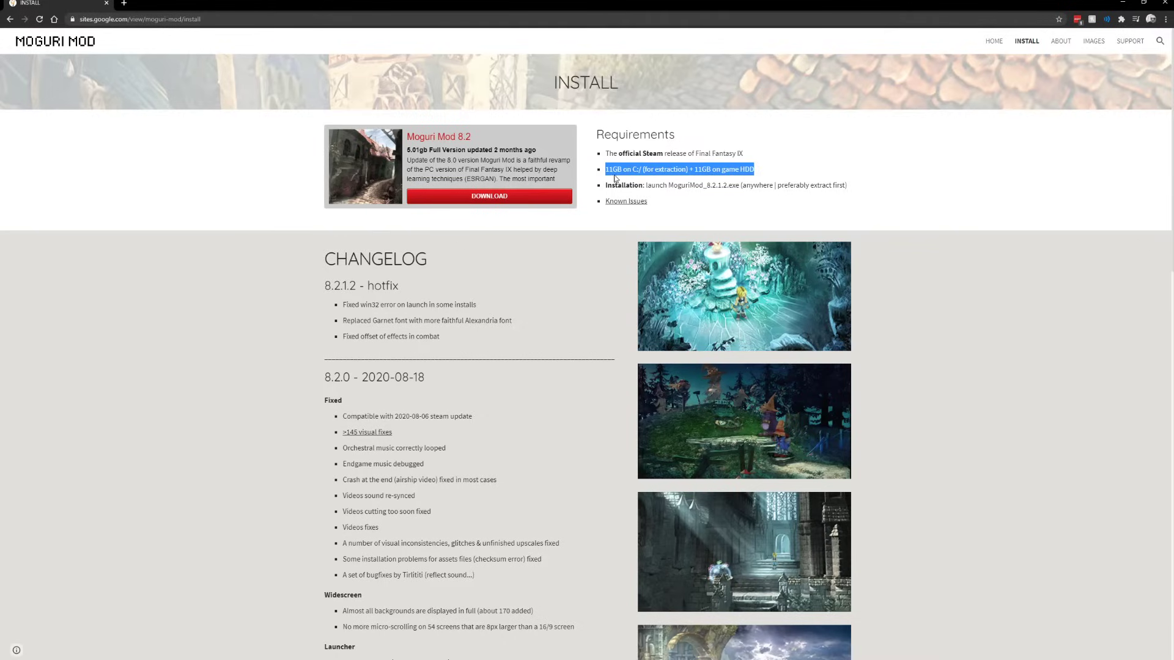
pyautogui.click(692, 170)
pyautogui.moveTo(691, 169); pyautogui.dragTo(756, 173)
pyautogui.click(676, 185)
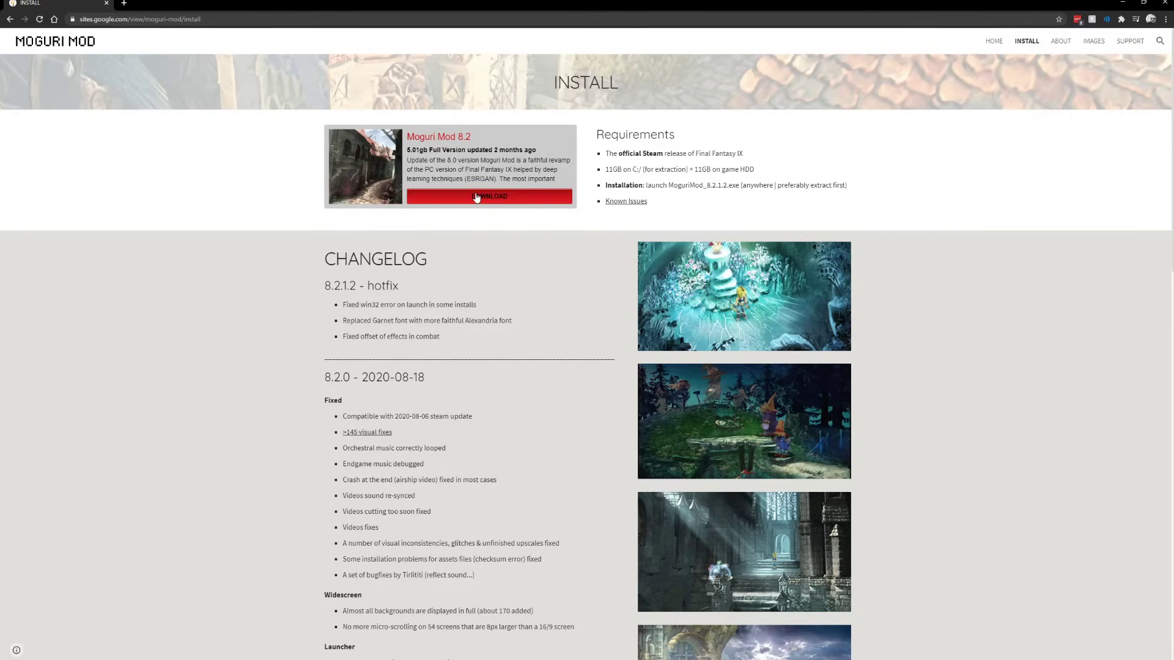
# Scroll through the Moguri Mod changelog and back up the page.
pyautogui.scroll(-12, 617, 286)
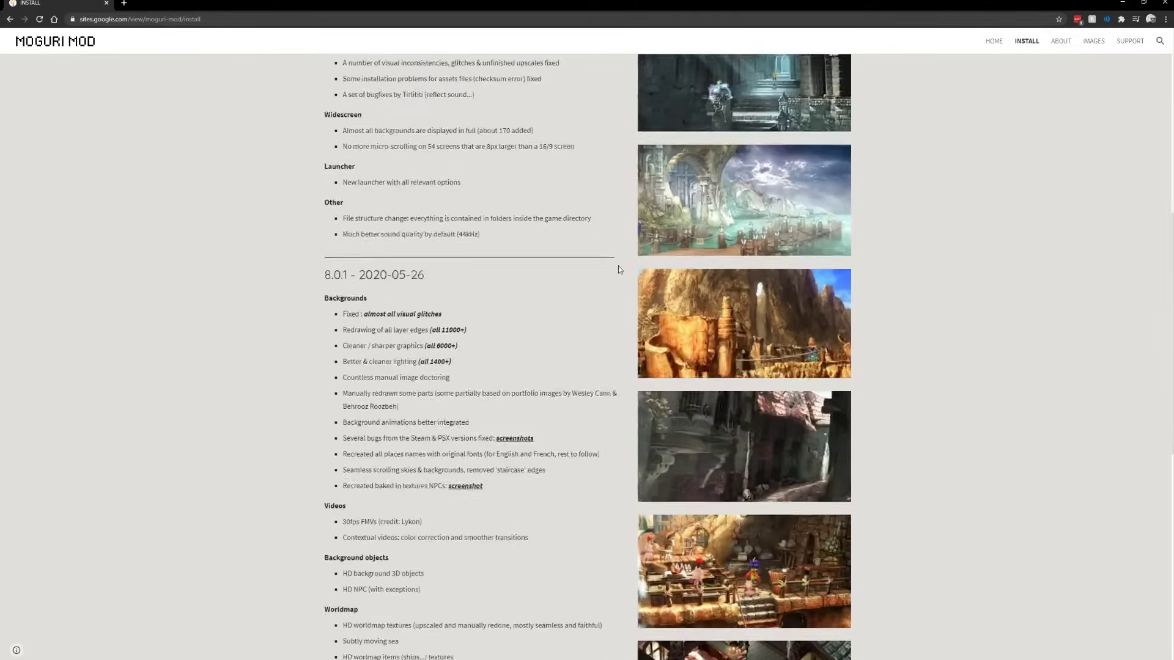
pyautogui.scroll(-6, 611, 266)
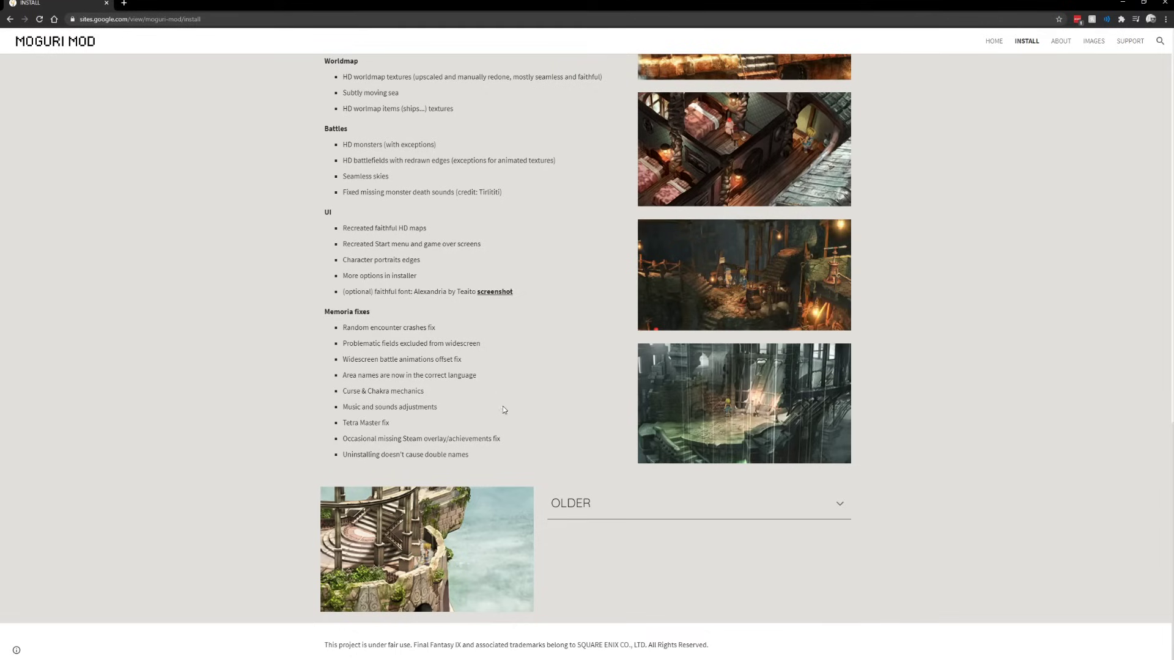
pyautogui.scroll(2, 497, 426)
pyautogui.scroll(1, 435, 348)
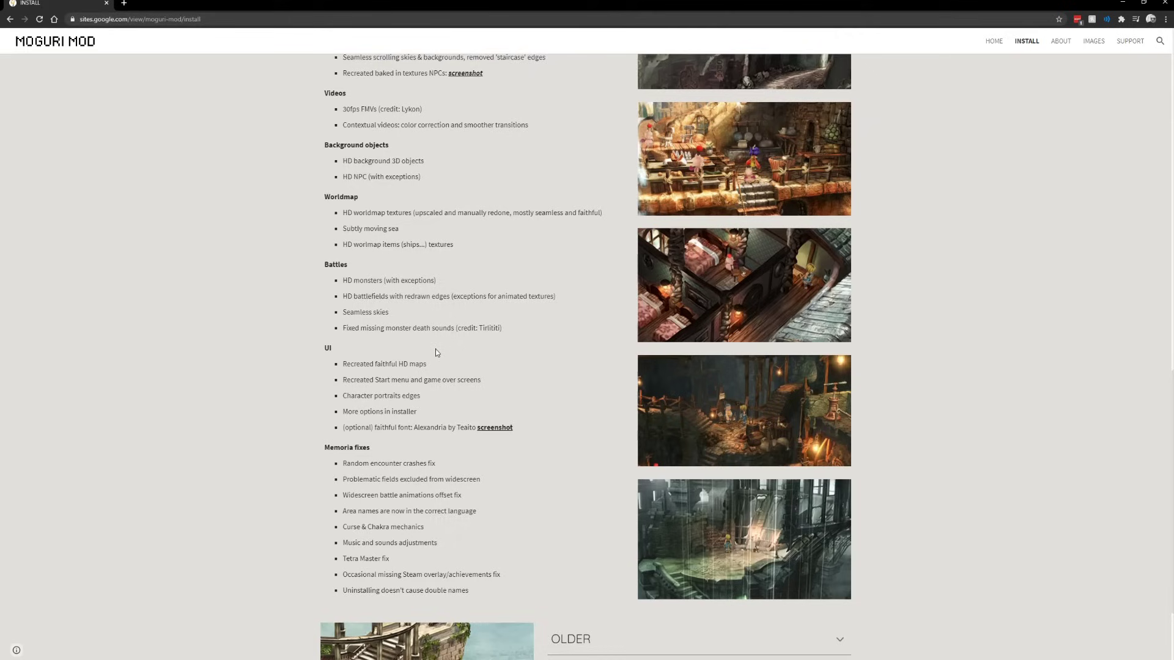
pyautogui.scroll(2, 465, 306)
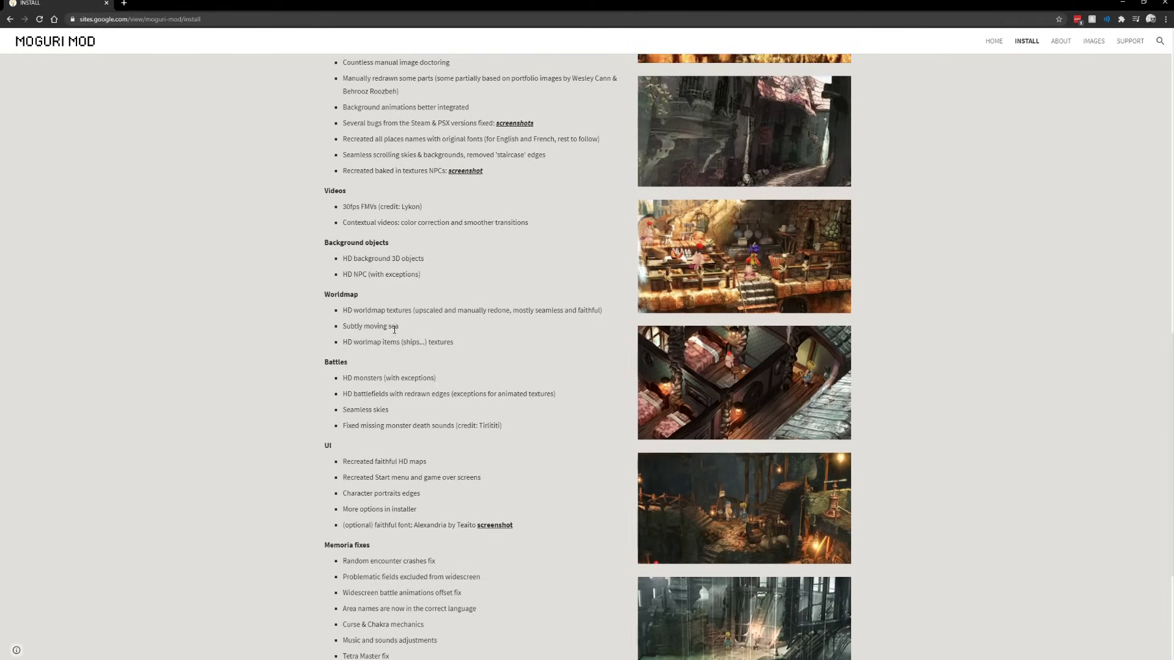
pyautogui.scroll(4, 428, 324)
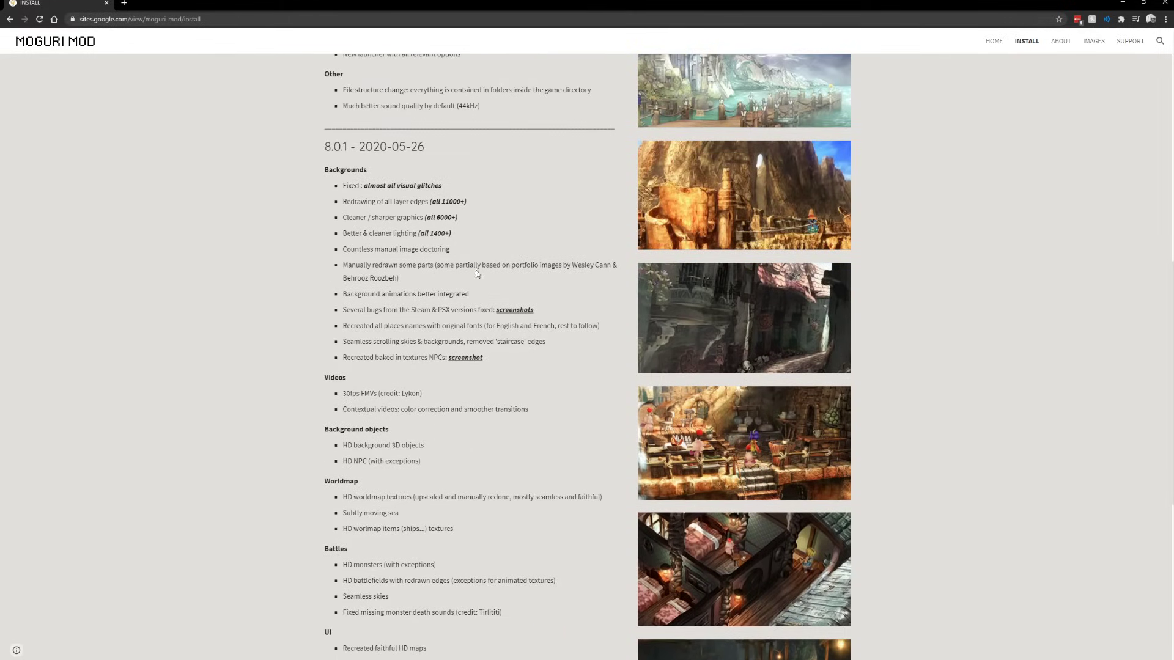
pyautogui.scroll(-3, 452, 345)
pyautogui.scroll(-3, 453, 346)
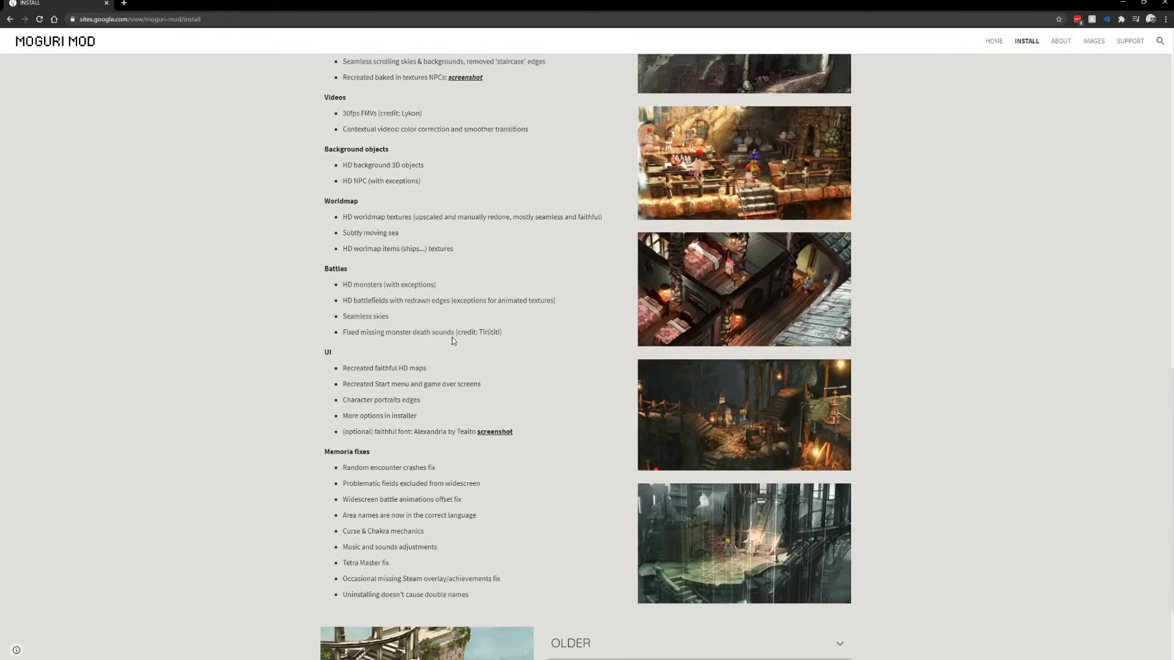
pyautogui.scroll(-3, 452, 337)
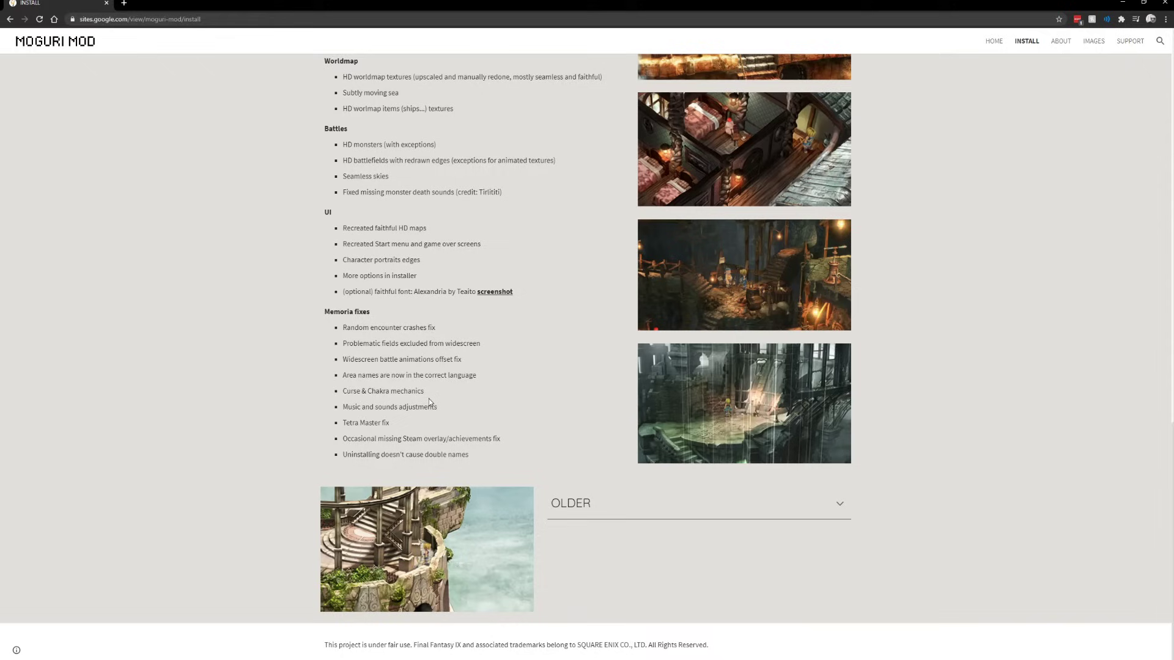
pyautogui.scroll(20, 434, 409)
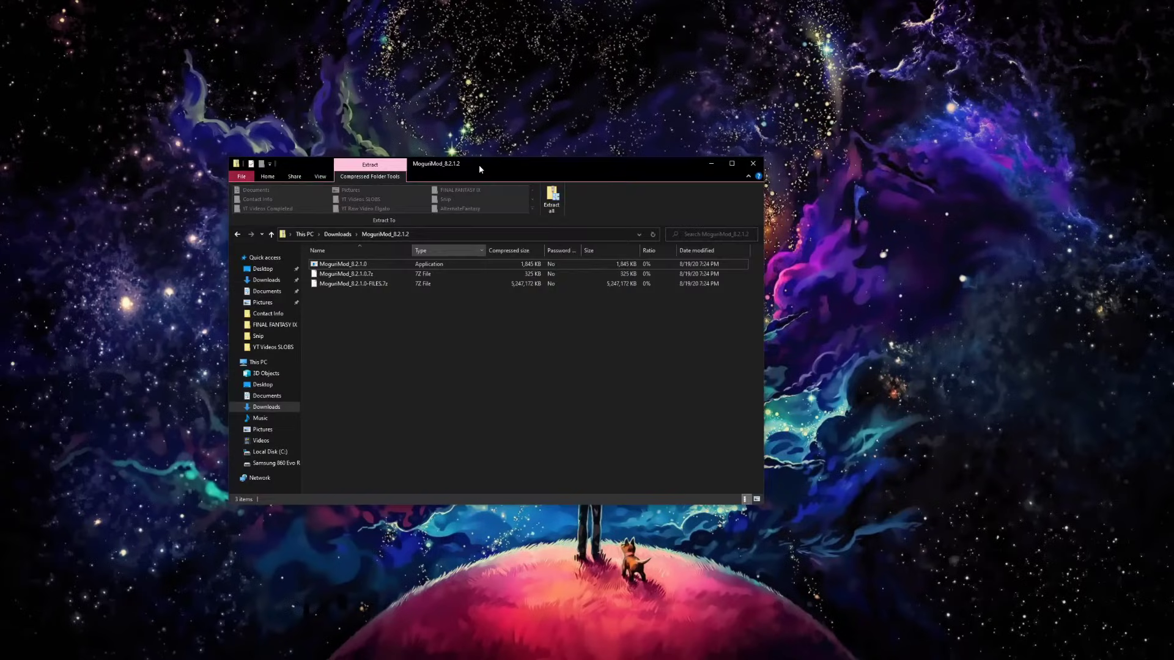
# Reopen the MoguriMod_8.2.1.2 archive from Downloads and cancel its Extract All.
pyautogui.click(286, 232)
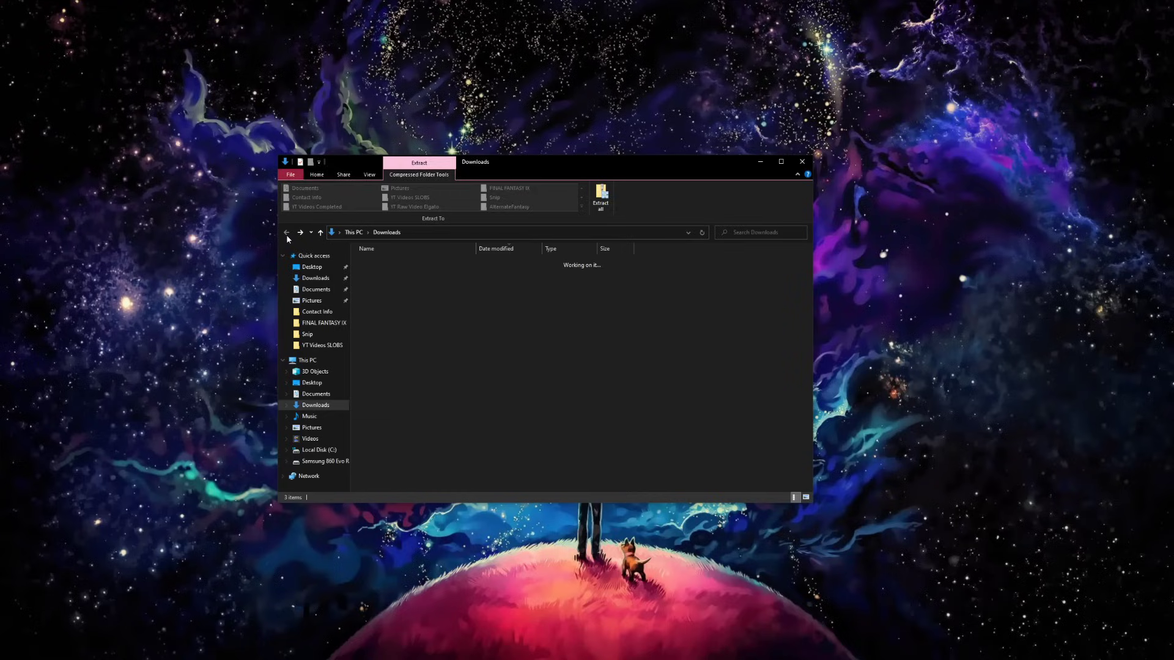
pyautogui.doubleClick(394, 298)
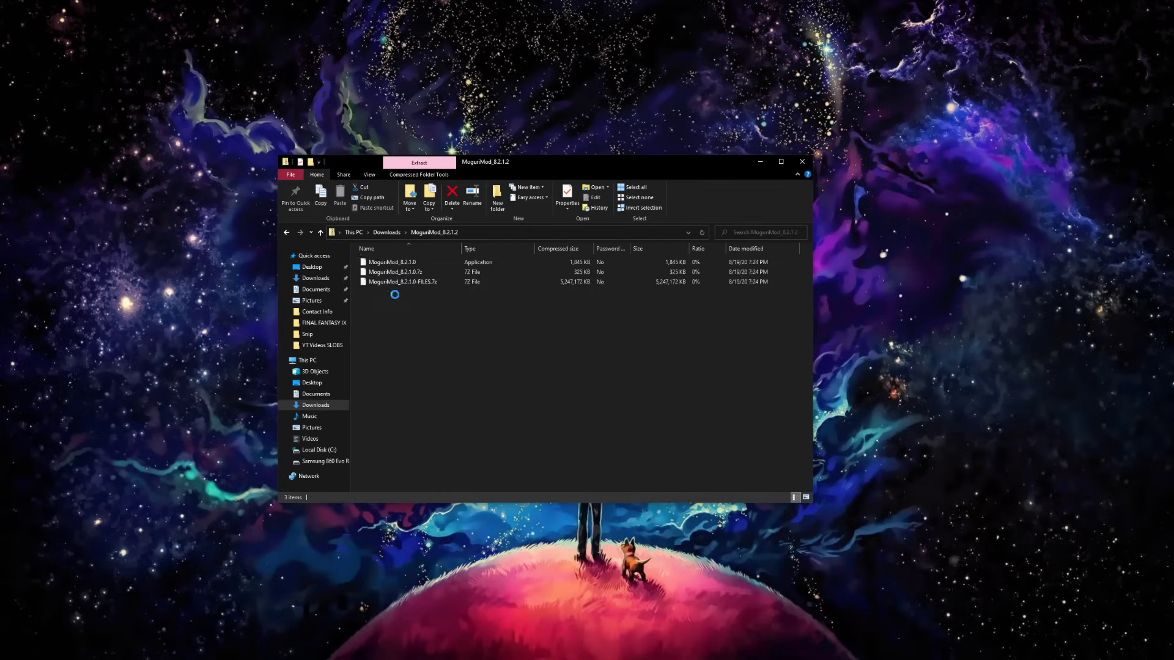
pyautogui.click(600, 197)
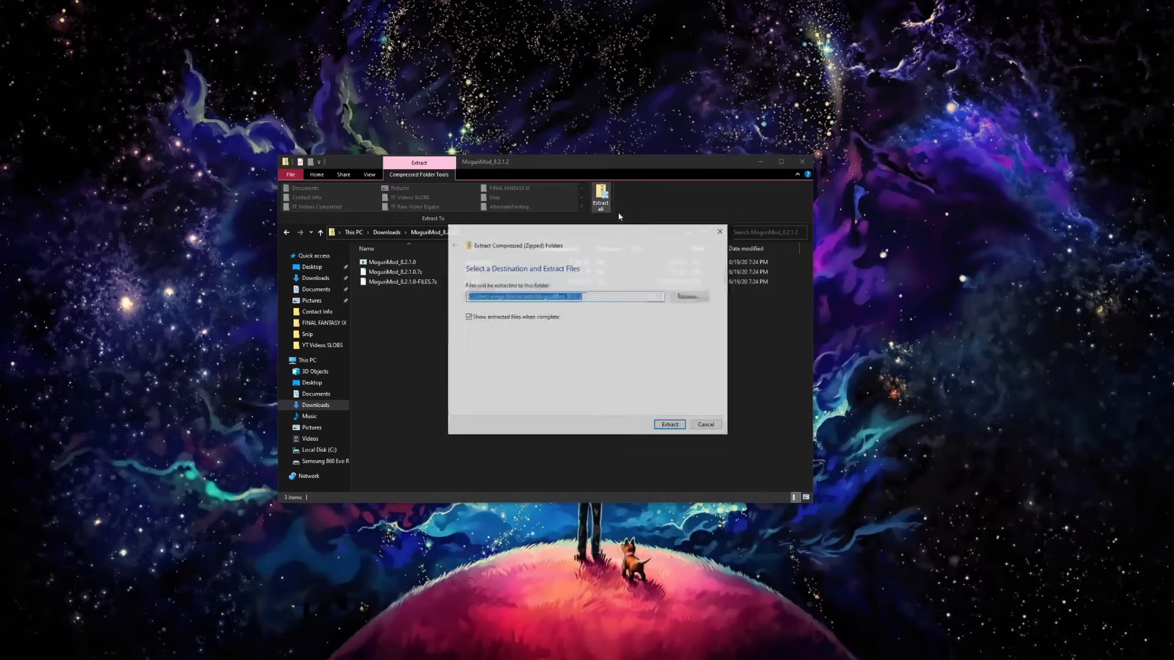
pyautogui.click(706, 426)
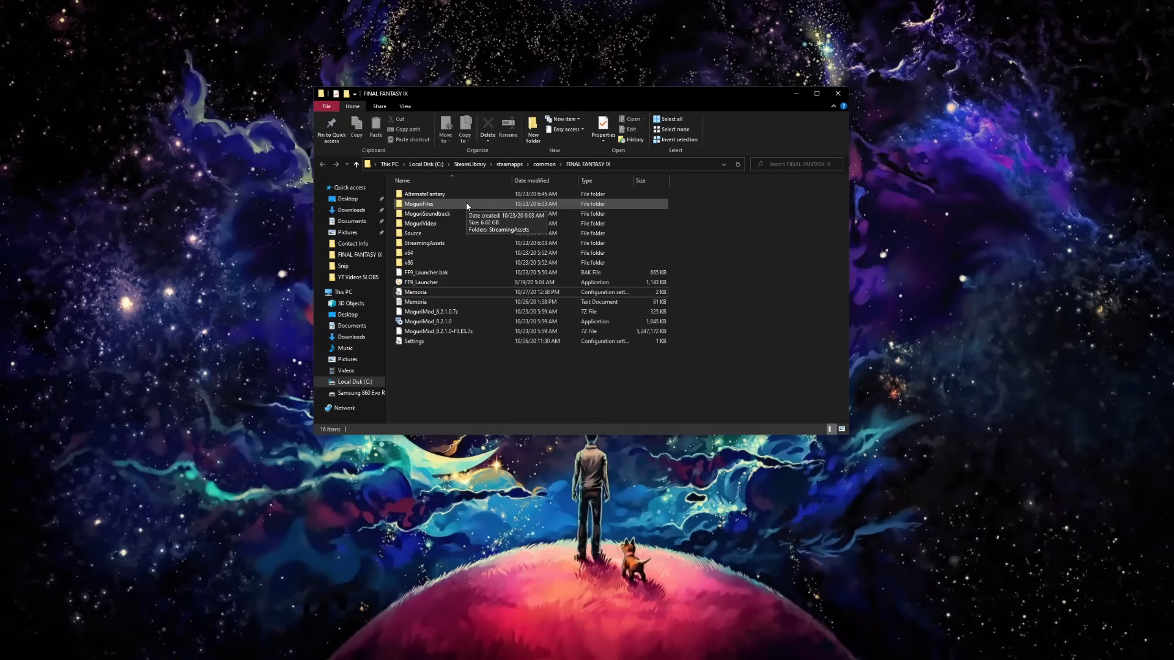
# Launch the MoguriMod_8.2.1.0 setup, cancel it, and close the interrupted wizard.
pyautogui.click(455, 323)
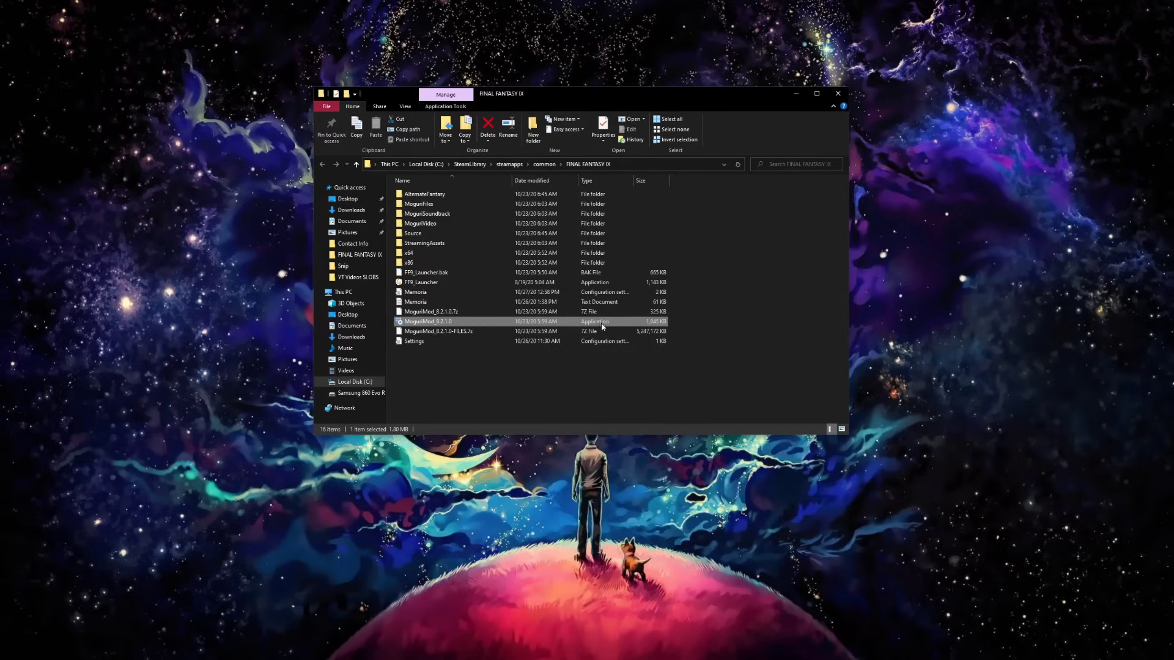
pyautogui.doubleClick(439, 326)
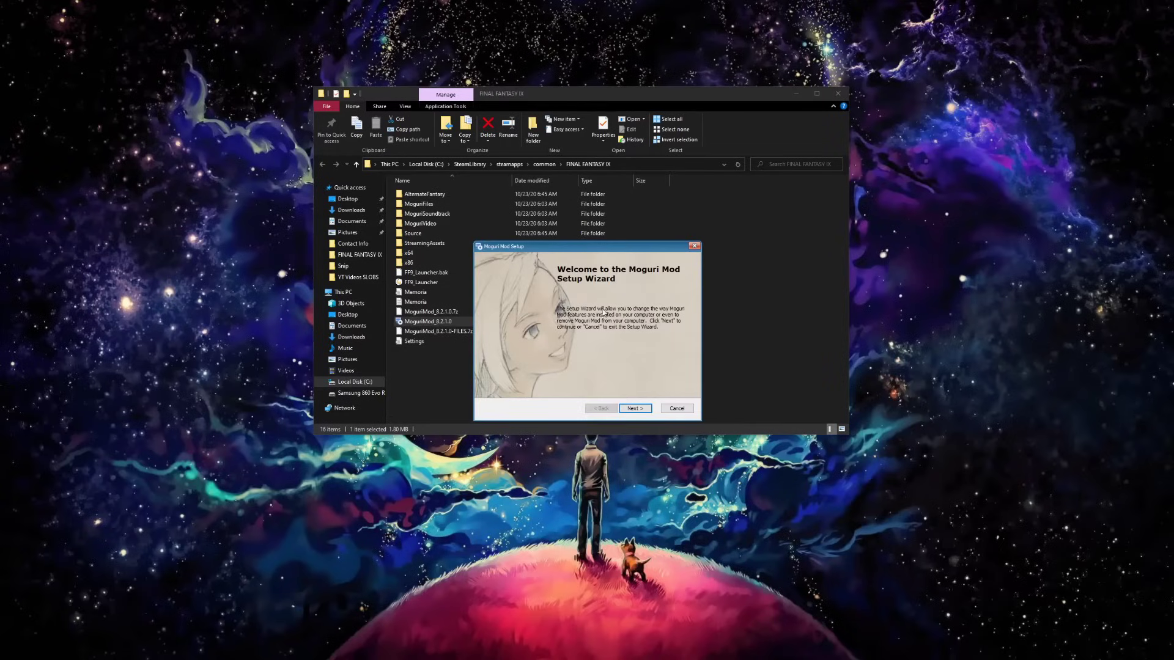
pyautogui.moveTo(616, 254); pyautogui.dragTo(637, 189)
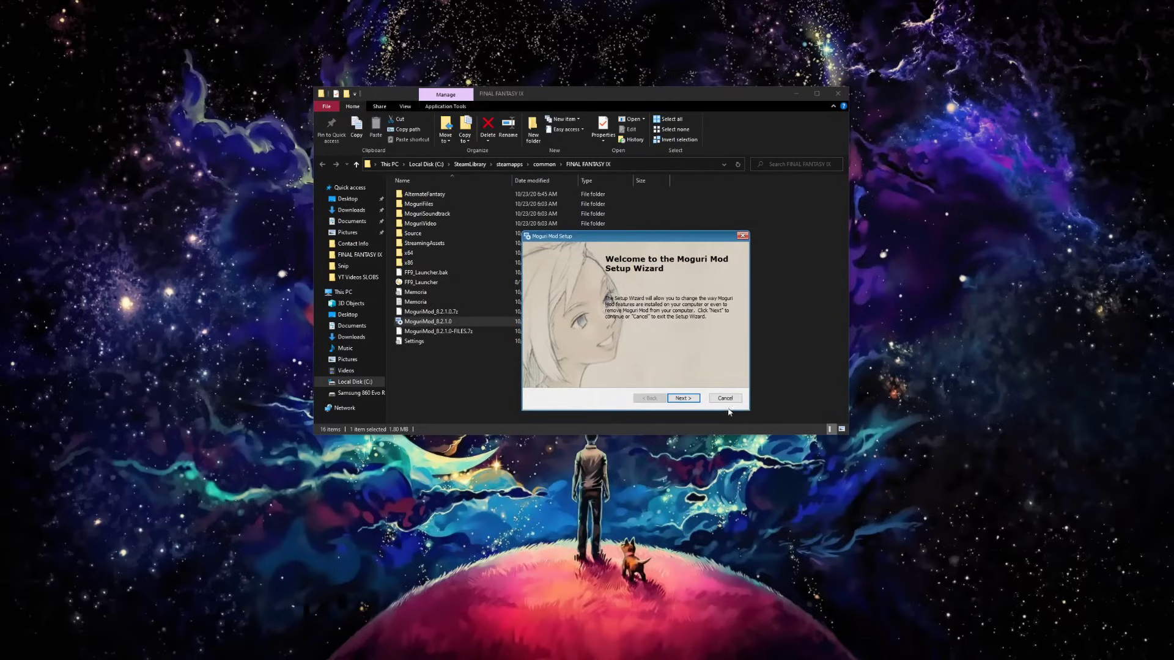
pyautogui.click(725, 398)
pyautogui.click(654, 341)
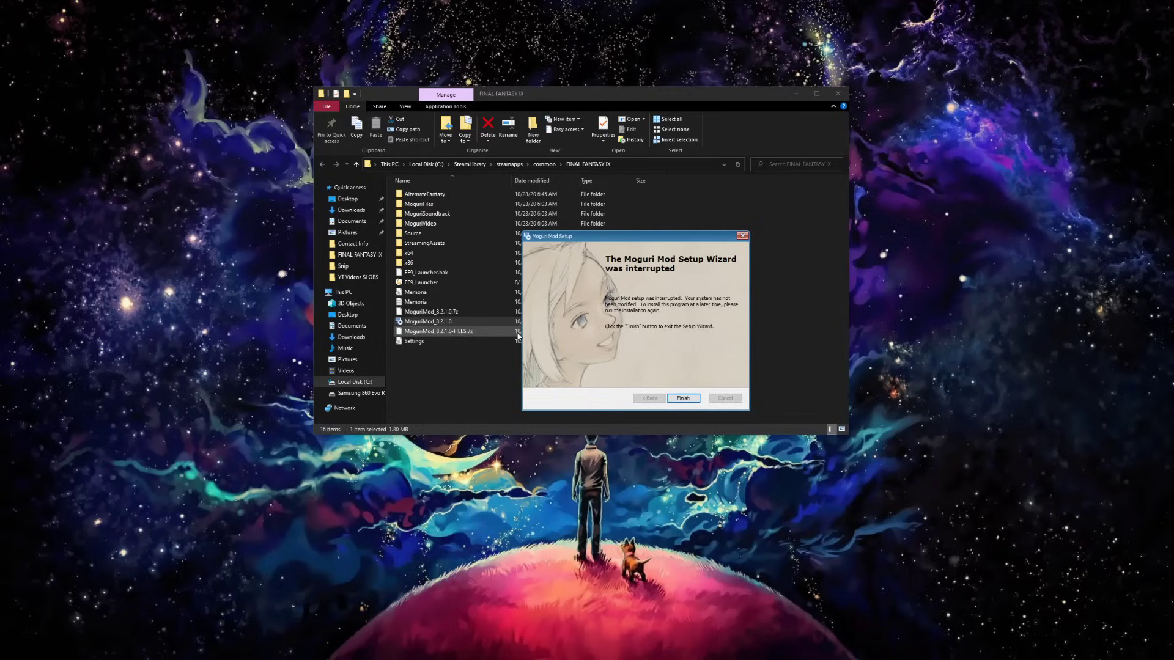
pyautogui.click(742, 236)
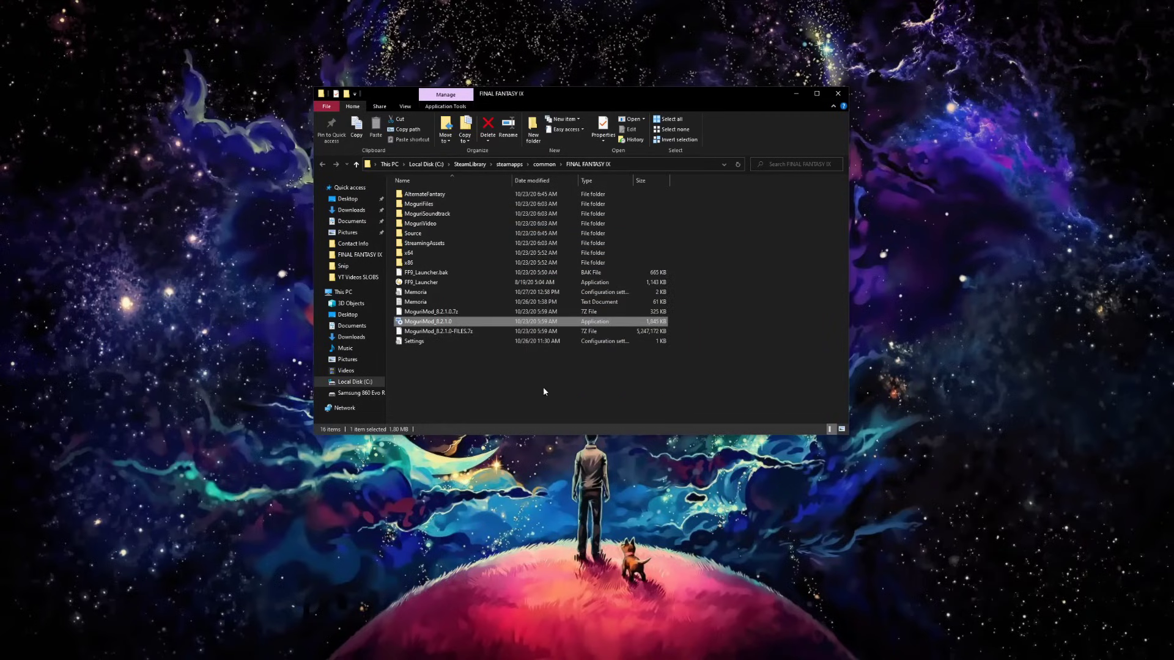
pyautogui.click(420, 354)
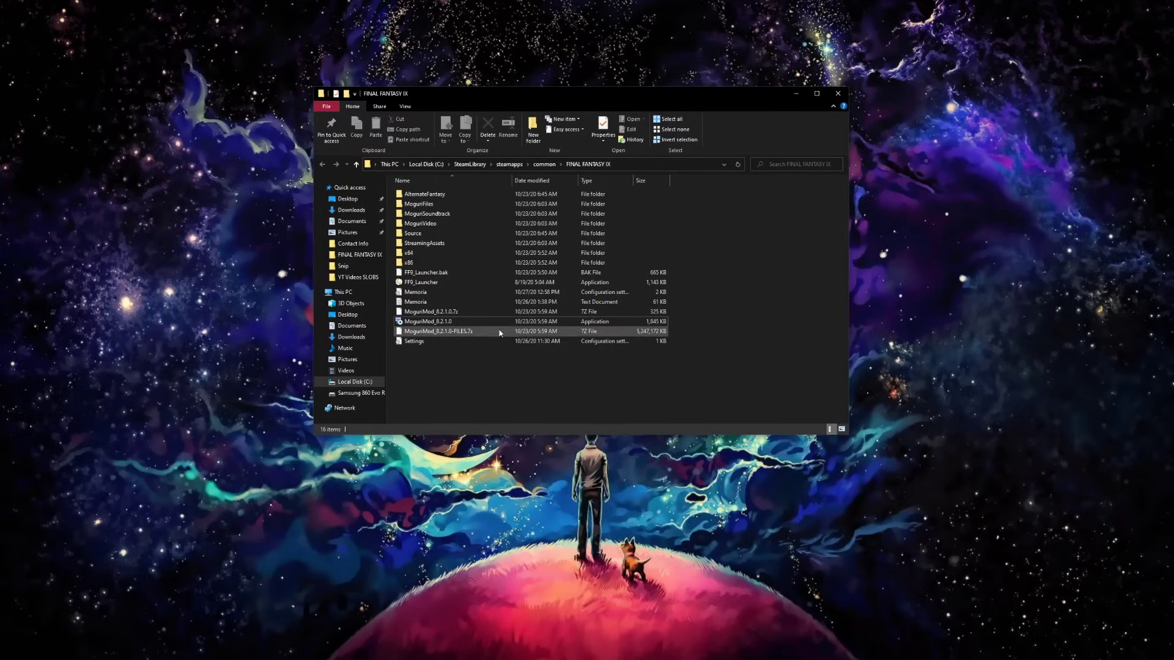
pyautogui.moveTo(507, 95); pyautogui.dragTo(441, 147)
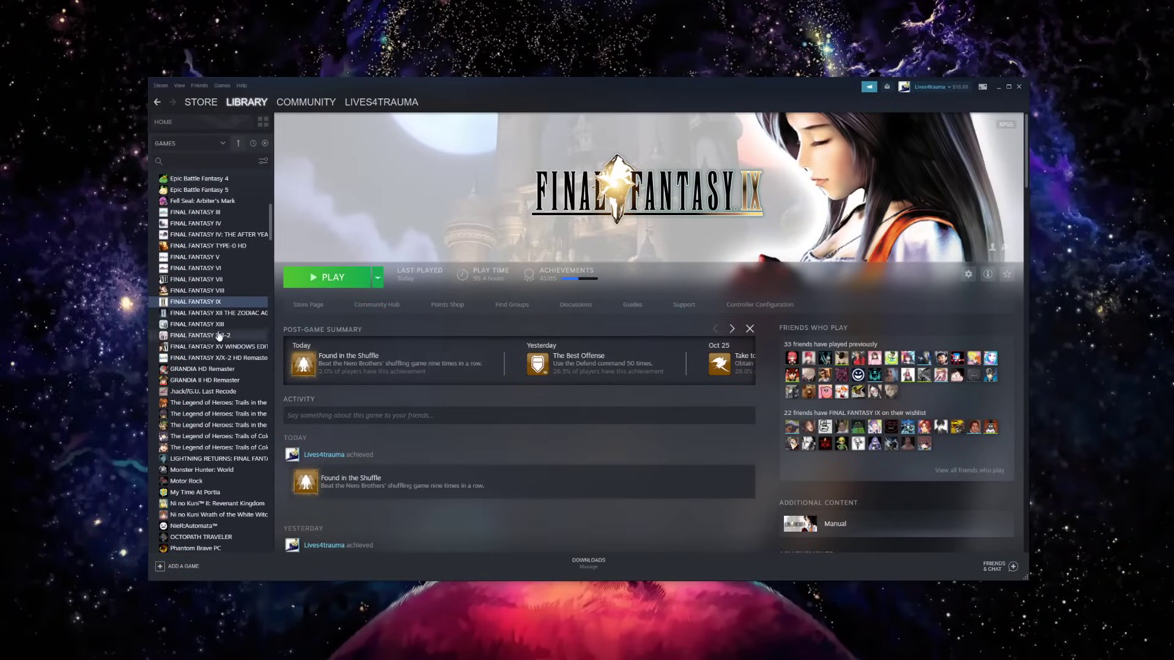
# Open Final Fantasy IX's Properties at the Local Files tab.
pyautogui.rightClick(221, 306)
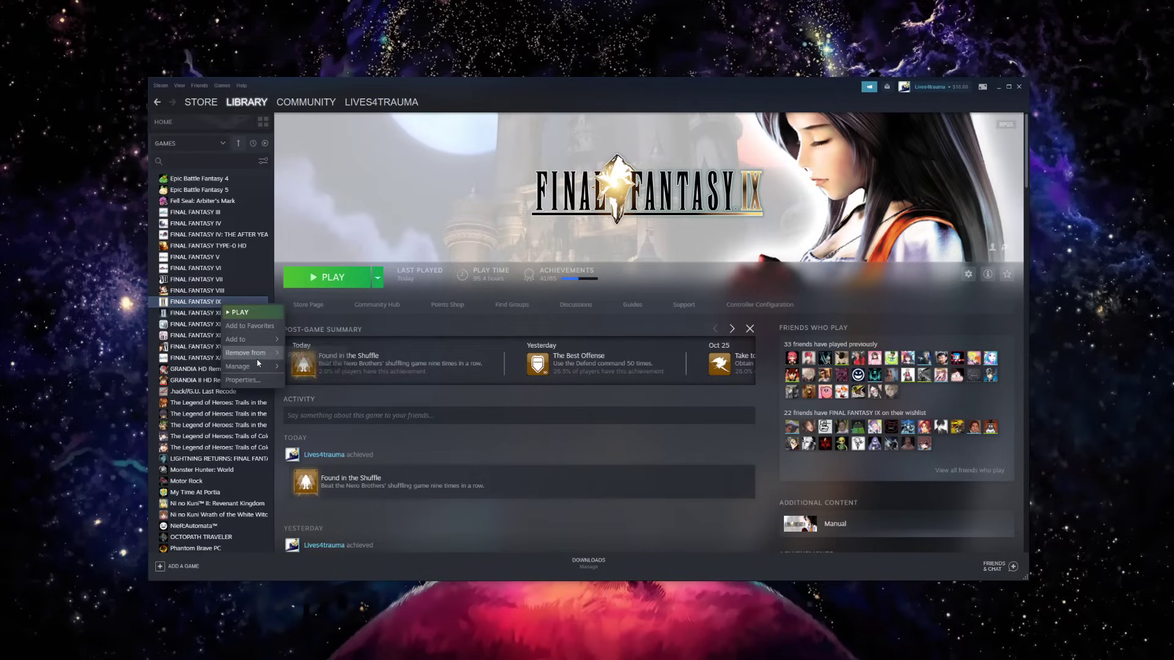
pyautogui.click(244, 380)
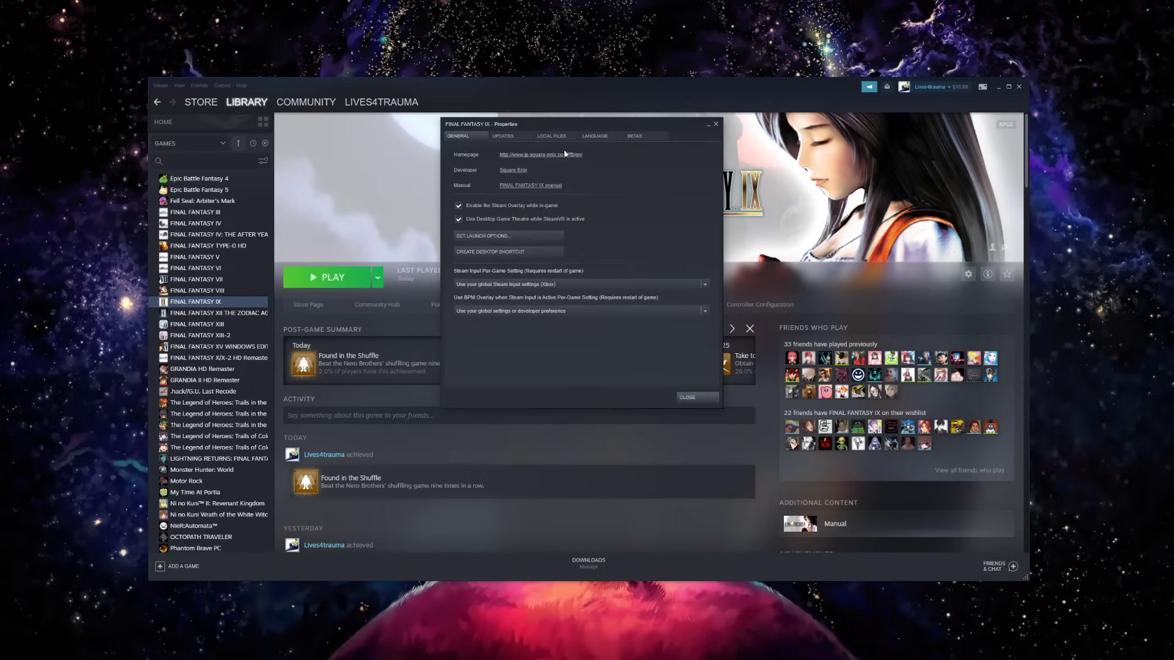
pyautogui.click(553, 136)
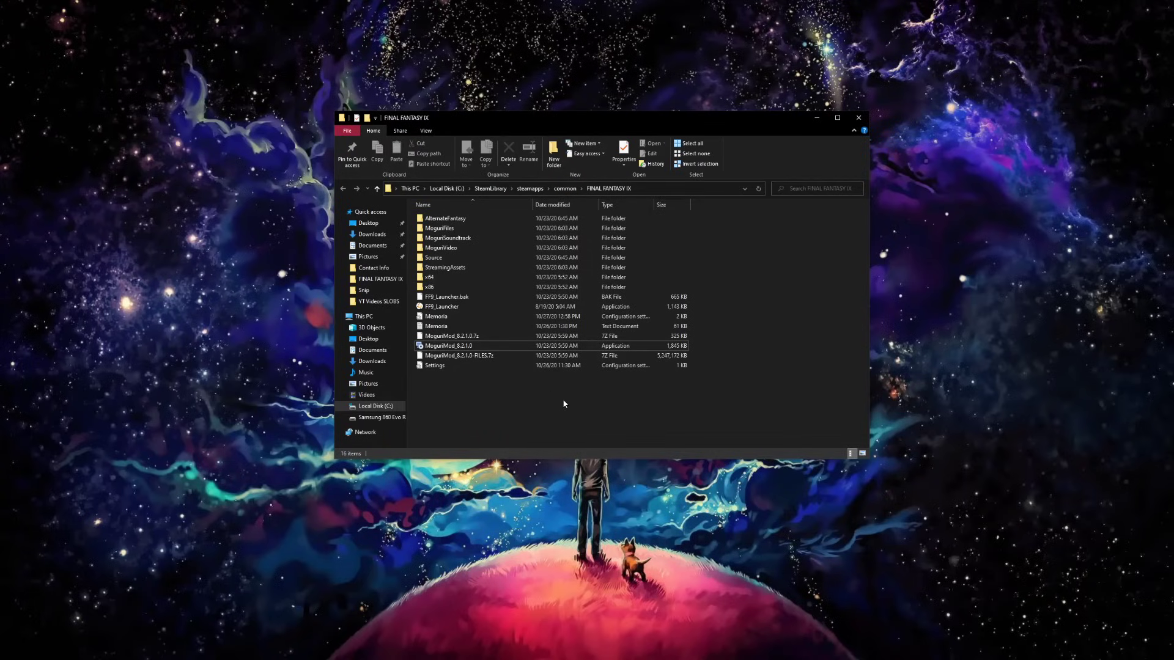
# Relaunch the Moguri Mod setup to the modify/repair/remove choices, then cancel and finish it.
pyautogui.doubleClick(549, 347)
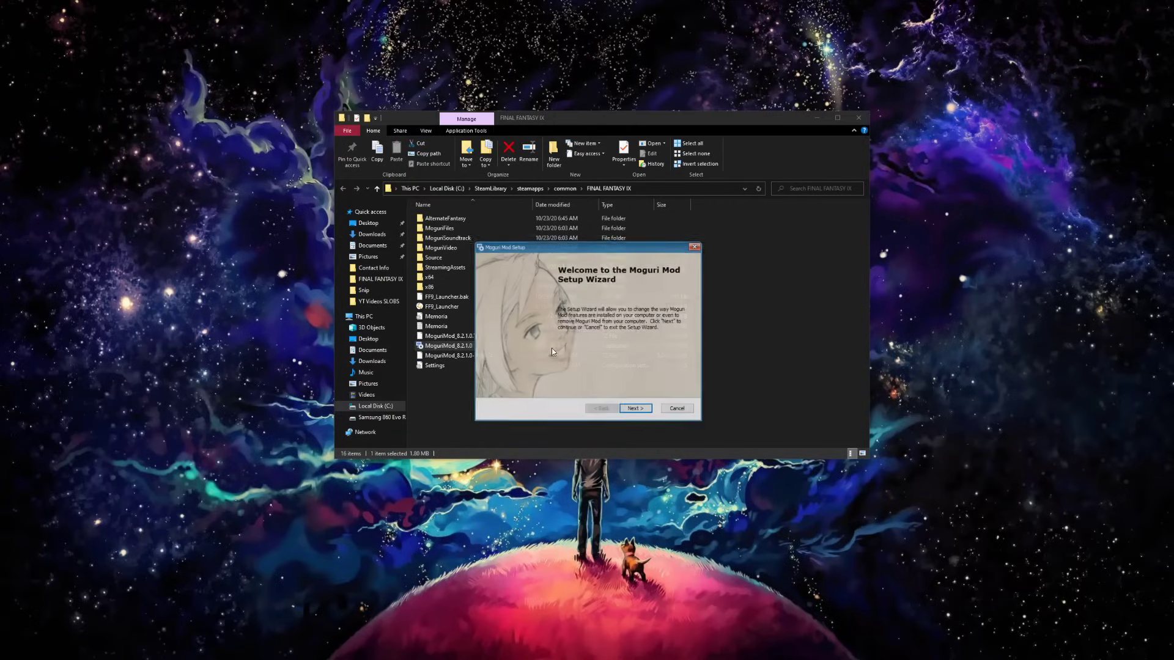
pyautogui.moveTo(605, 247); pyautogui.dragTo(602, 137)
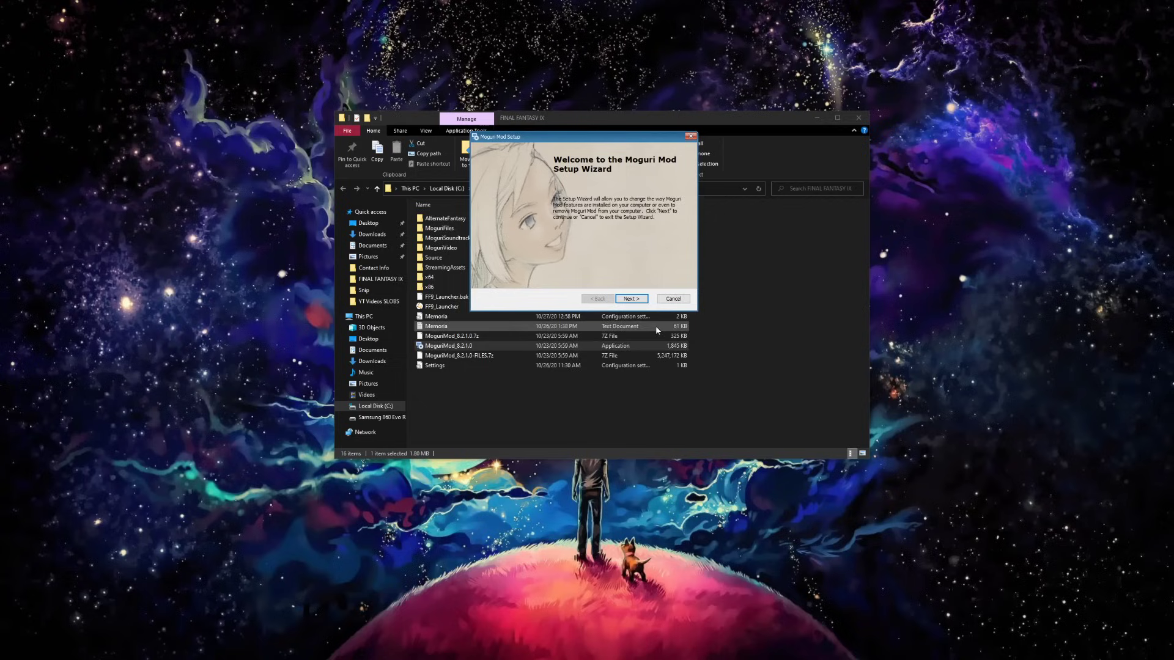
pyautogui.click(633, 298)
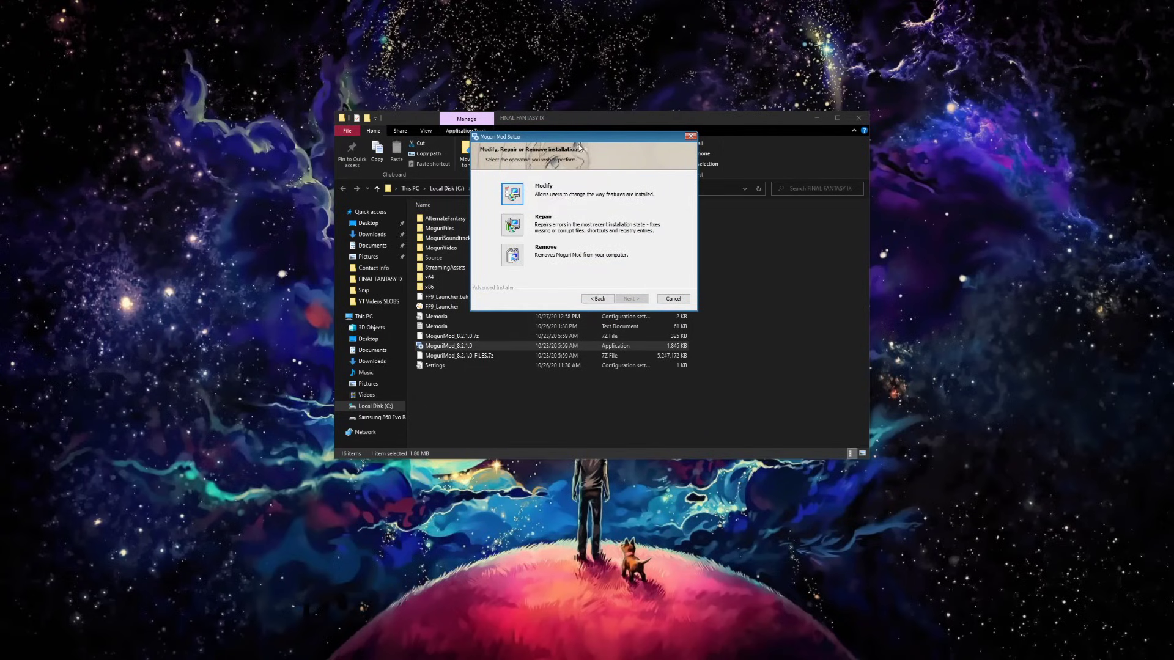
pyautogui.moveTo(583, 140); pyautogui.dragTo(582, 231)
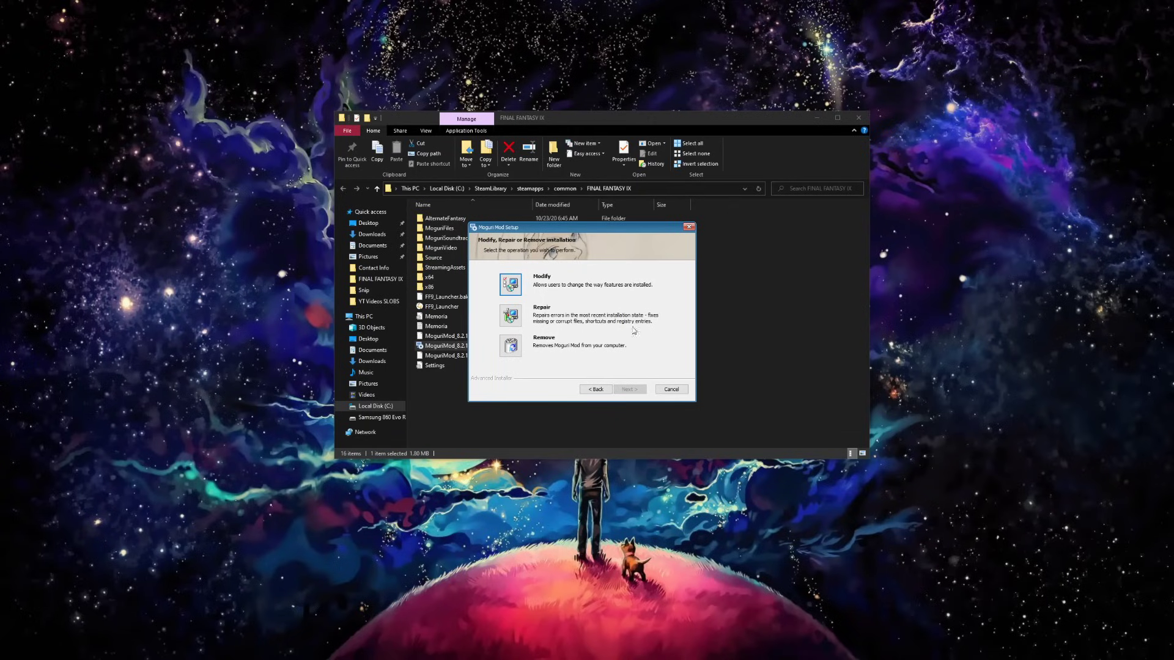
pyautogui.click(688, 227)
pyautogui.click(569, 330)
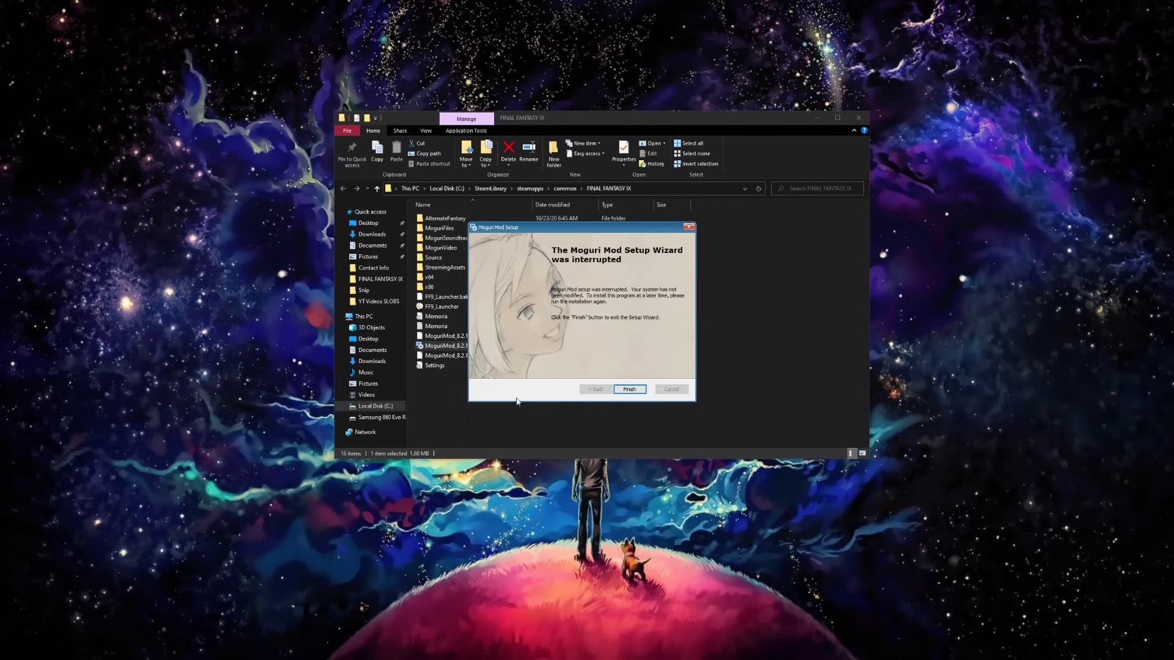
pyautogui.click(629, 389)
pyautogui.click(514, 401)
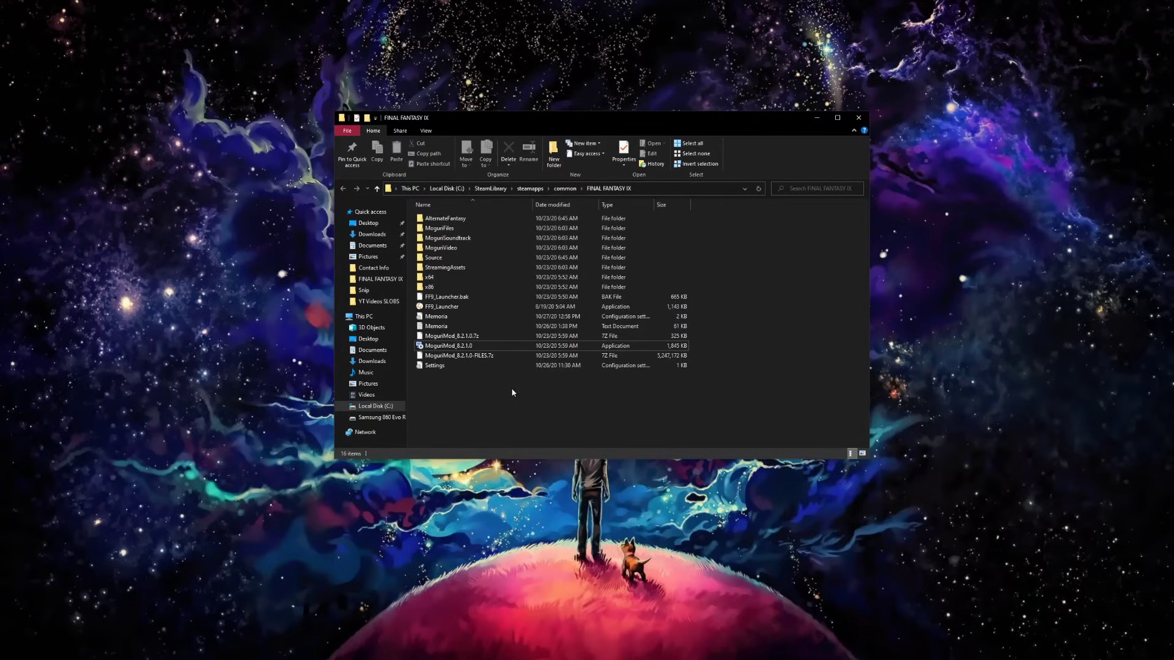
pyautogui.click(635, 189)
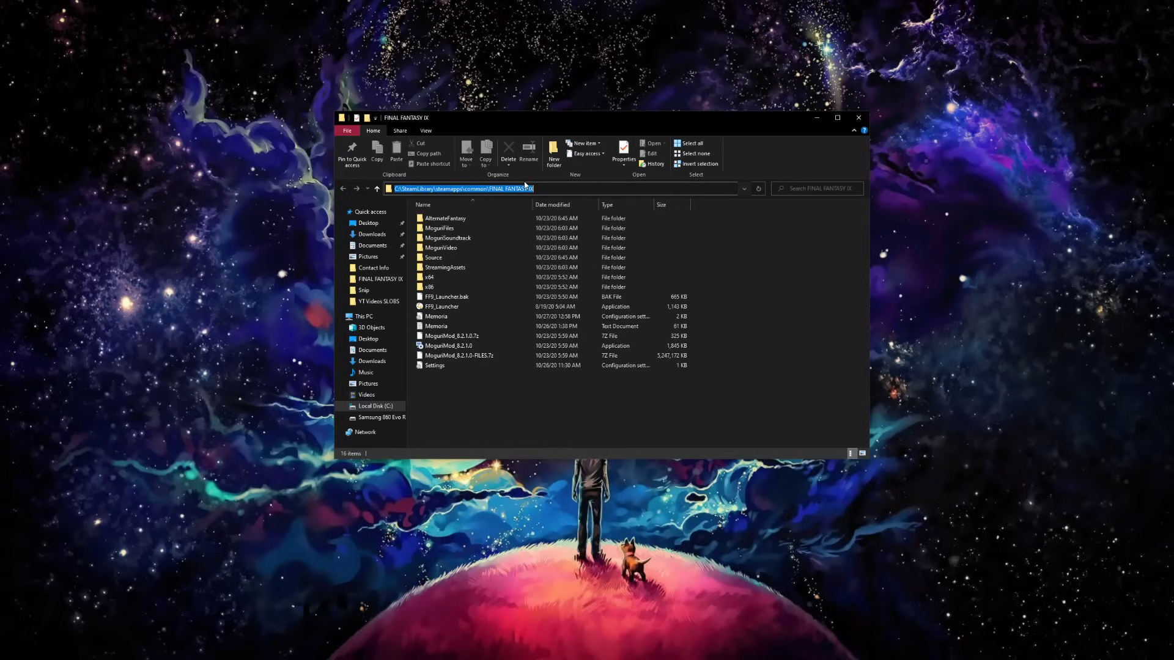
pyautogui.click(540, 389)
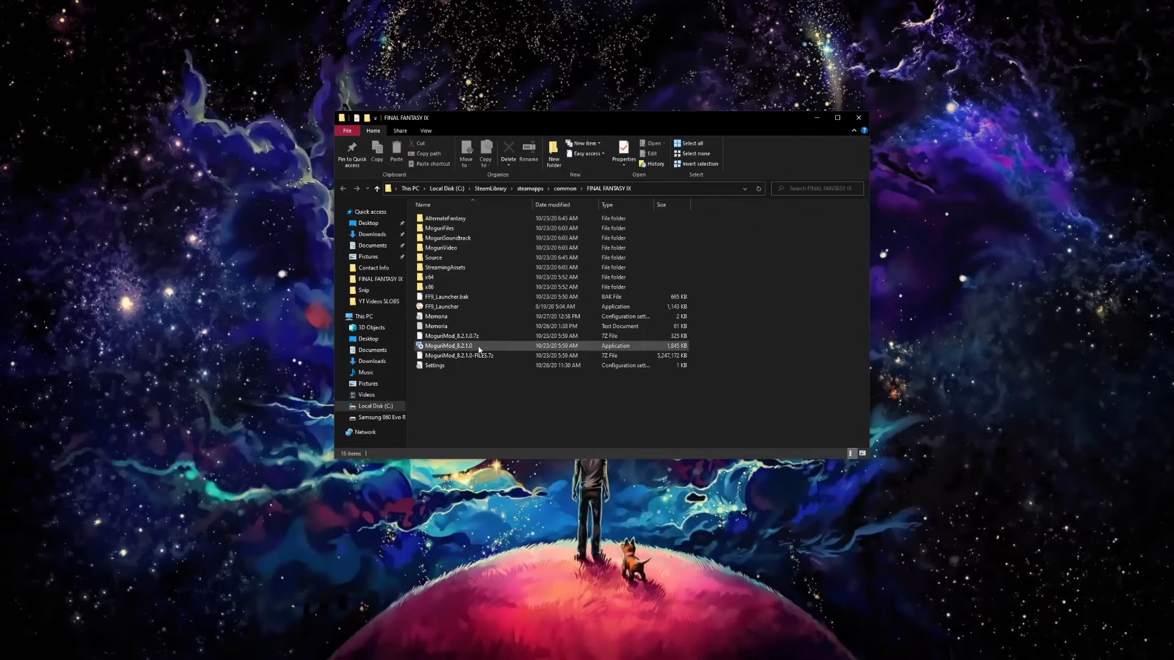
pyautogui.doubleClick(516, 346)
pyautogui.click(633, 408)
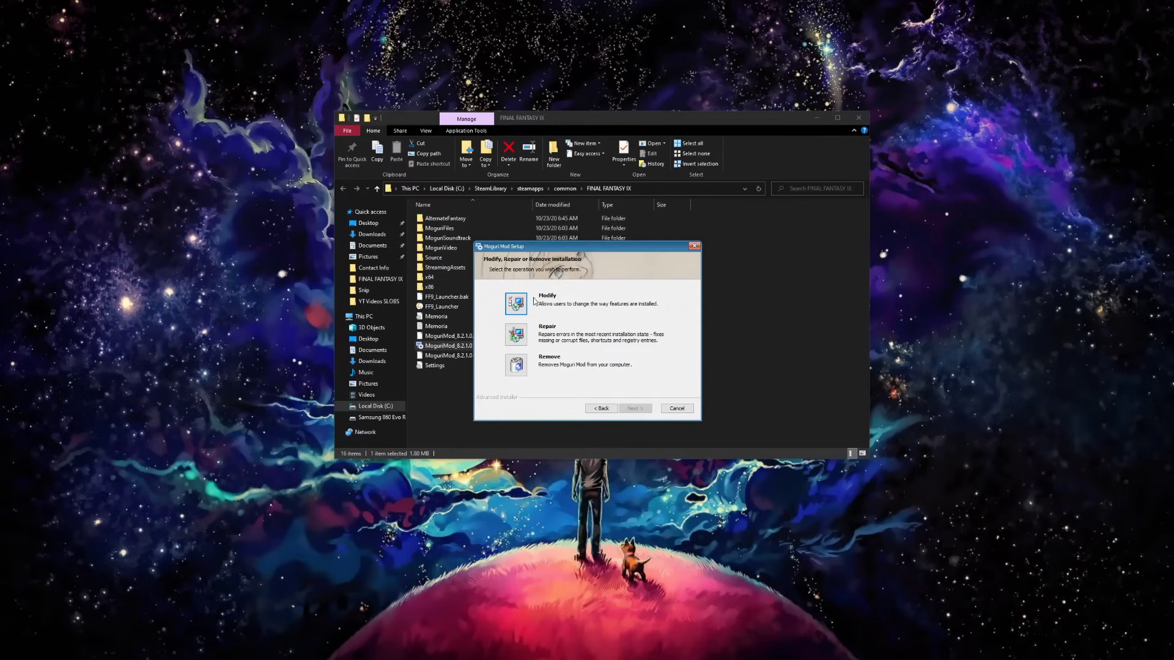
pyautogui.click(515, 303)
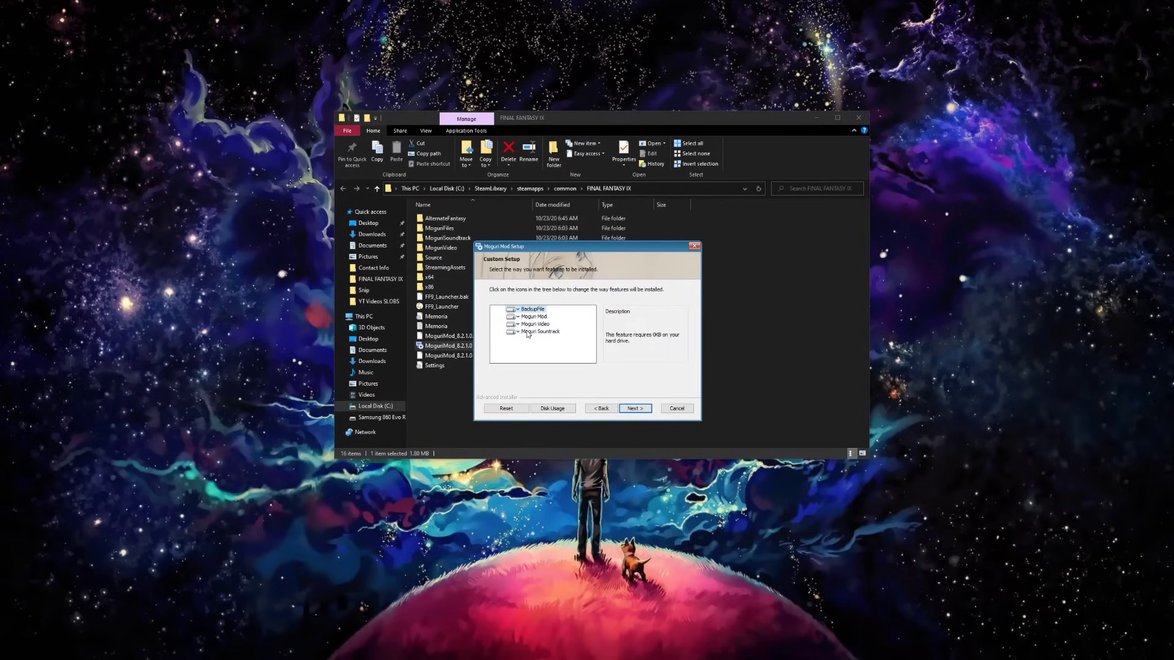
pyautogui.click(518, 311)
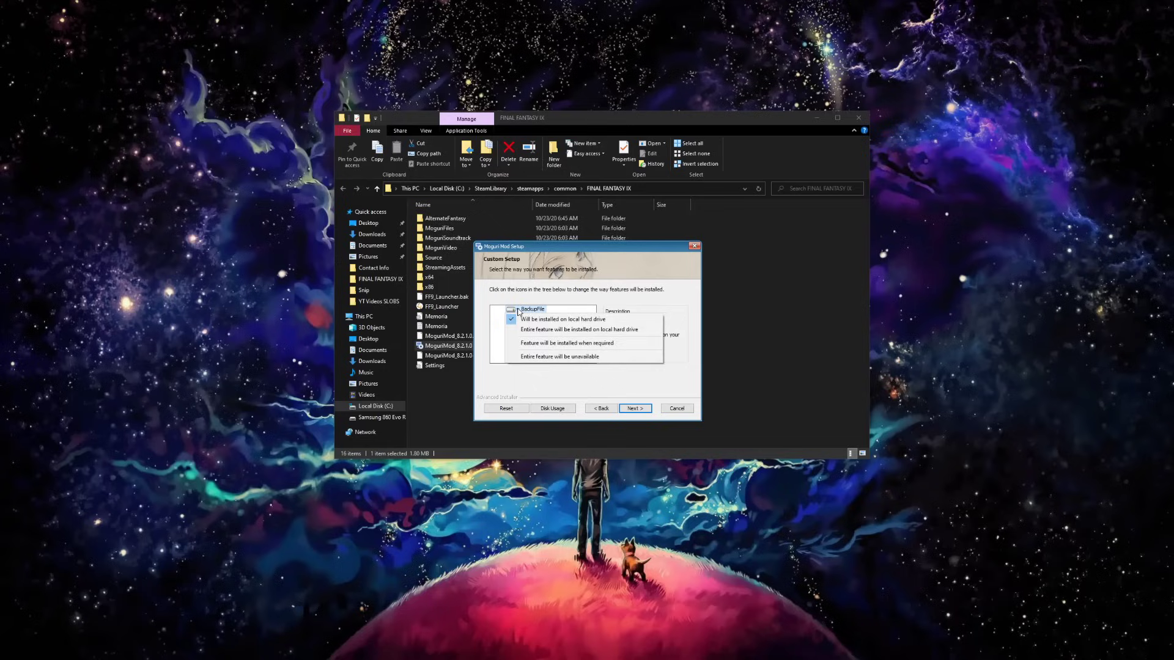
pyautogui.click(520, 311)
pyautogui.click(518, 319)
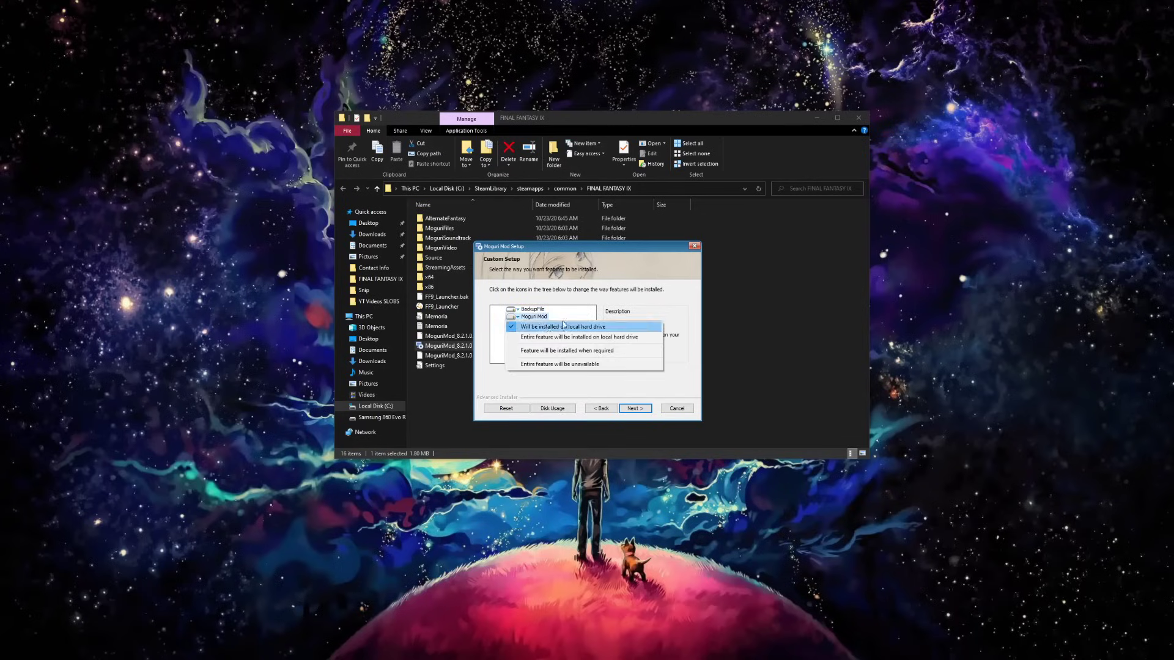
pyautogui.click(568, 316)
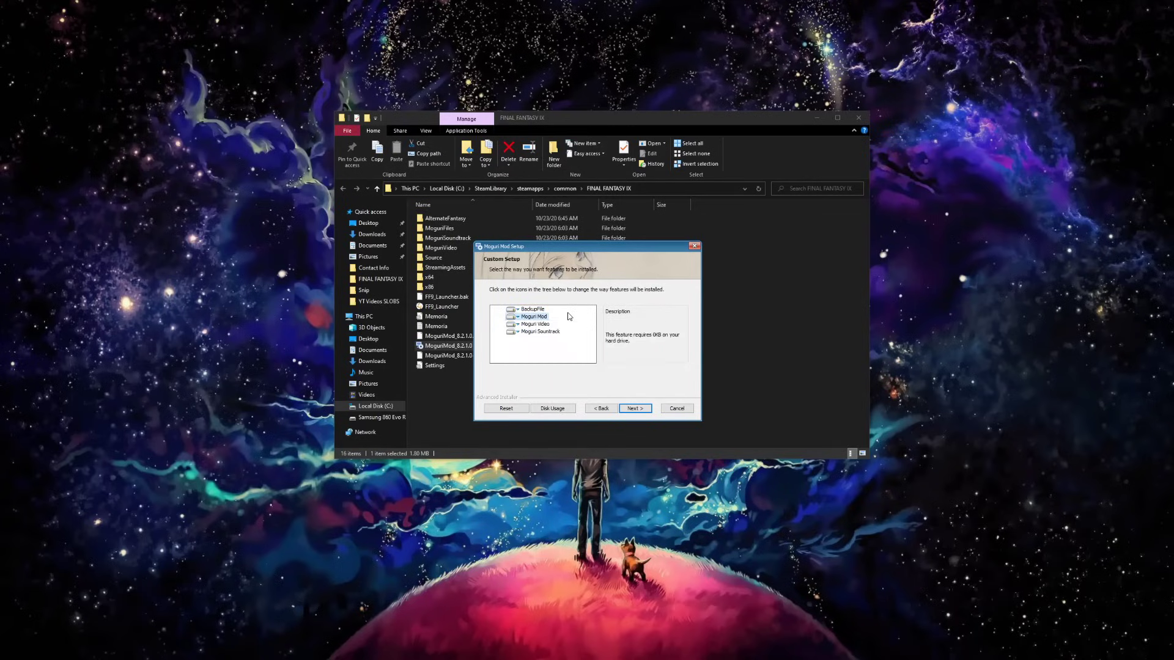
pyautogui.click(539, 332)
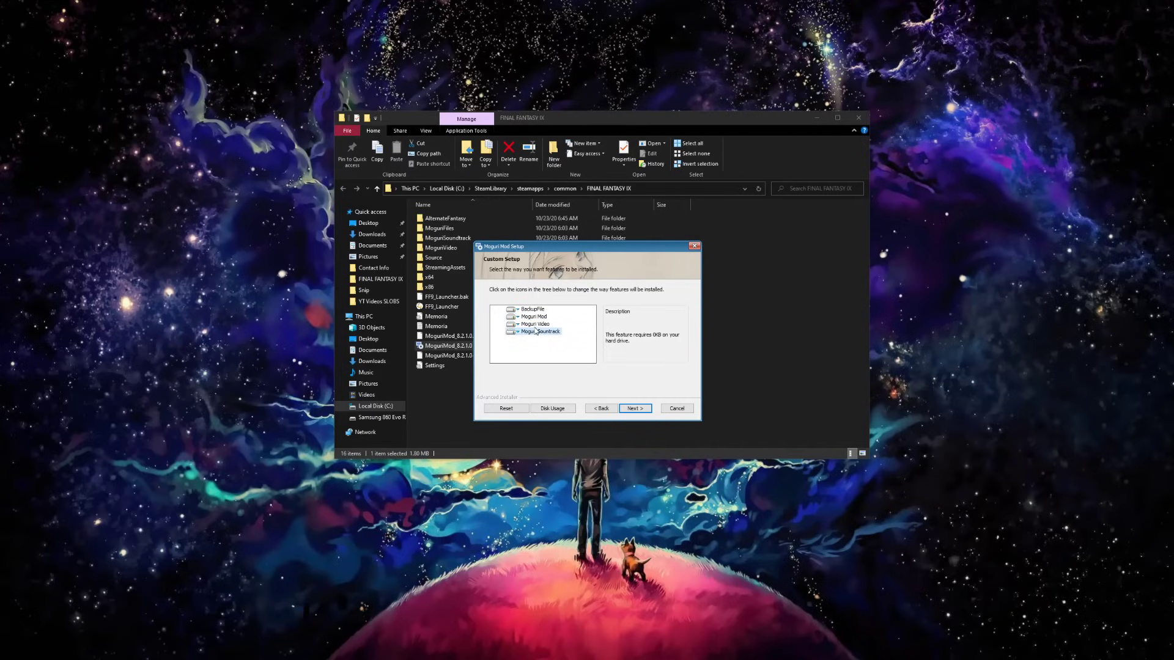
pyautogui.click(537, 324)
pyautogui.click(532, 309)
pyautogui.click(540, 332)
pyautogui.click(534, 317)
pyautogui.click(644, 414)
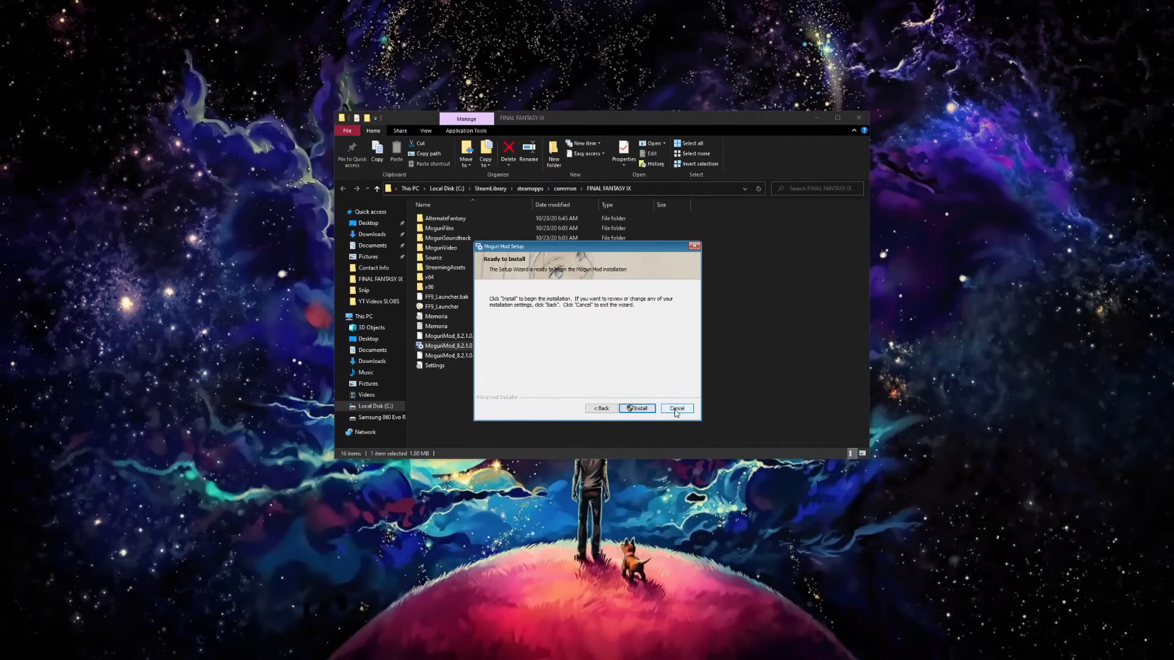
pyautogui.click(676, 409)
pyautogui.click(568, 350)
pyautogui.click(638, 409)
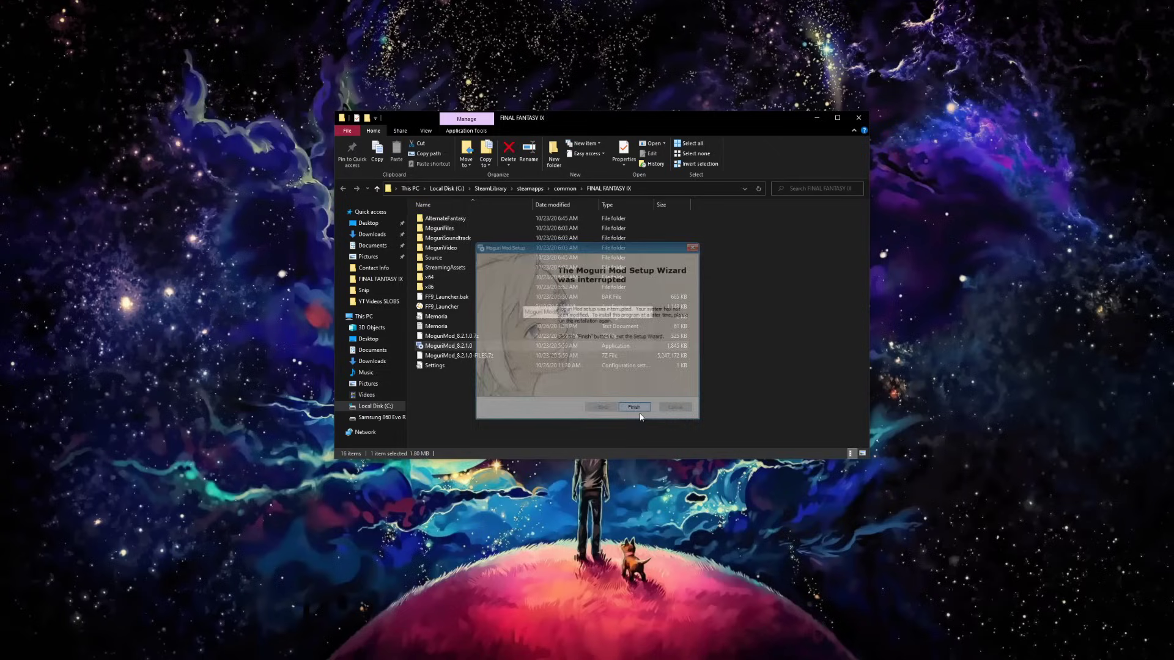
pyautogui.click(475, 357)
pyautogui.click(460, 346)
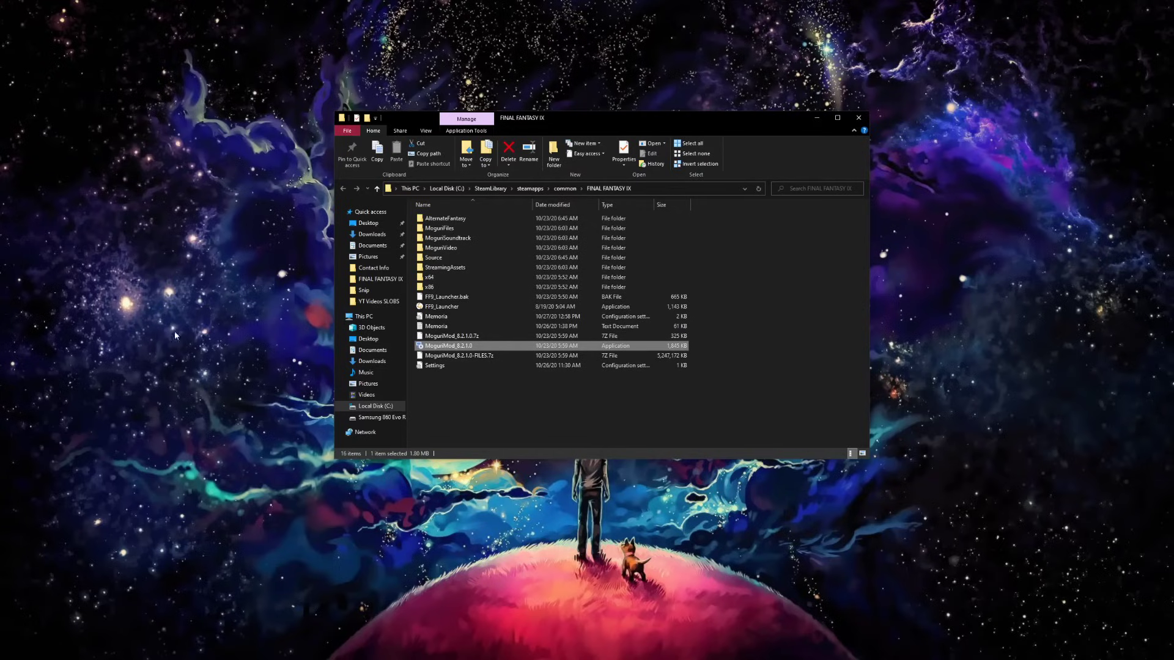
# Toggle the launcher's cheat boxes until Permanent transe, Max damage, No random battles and Permanent cheats are off.
pyautogui.click(417, 390)
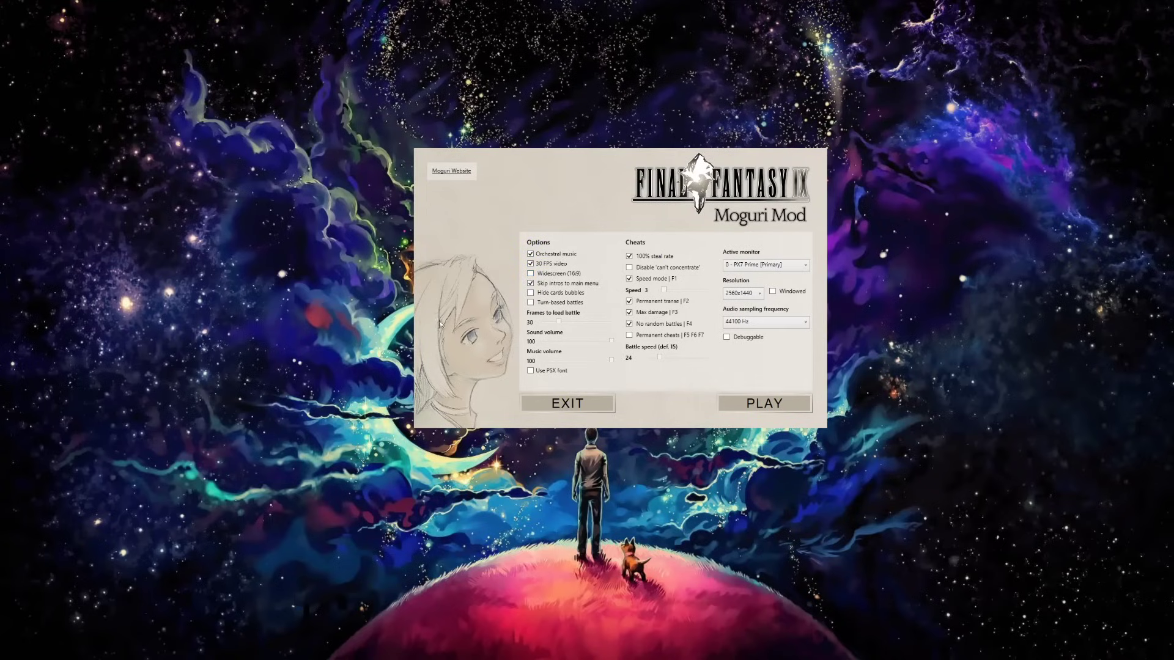
pyautogui.click(628, 323)
pyautogui.click(629, 312)
pyautogui.click(629, 300)
pyautogui.click(629, 335)
pyautogui.click(629, 312)
pyautogui.click(629, 301)
pyautogui.click(629, 300)
pyautogui.click(629, 313)
pyautogui.click(629, 335)
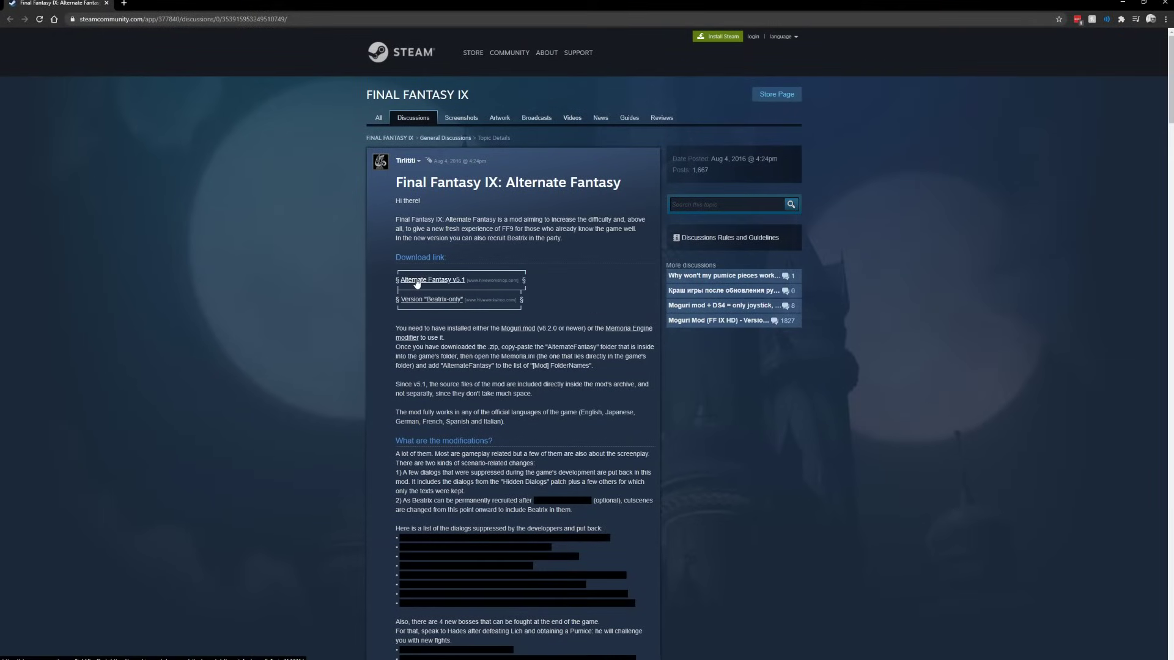
# Highlight the installation requirements and instructions paragraphs in the Alternate Fantasy thread.
pyautogui.tripleClick(467, 342)
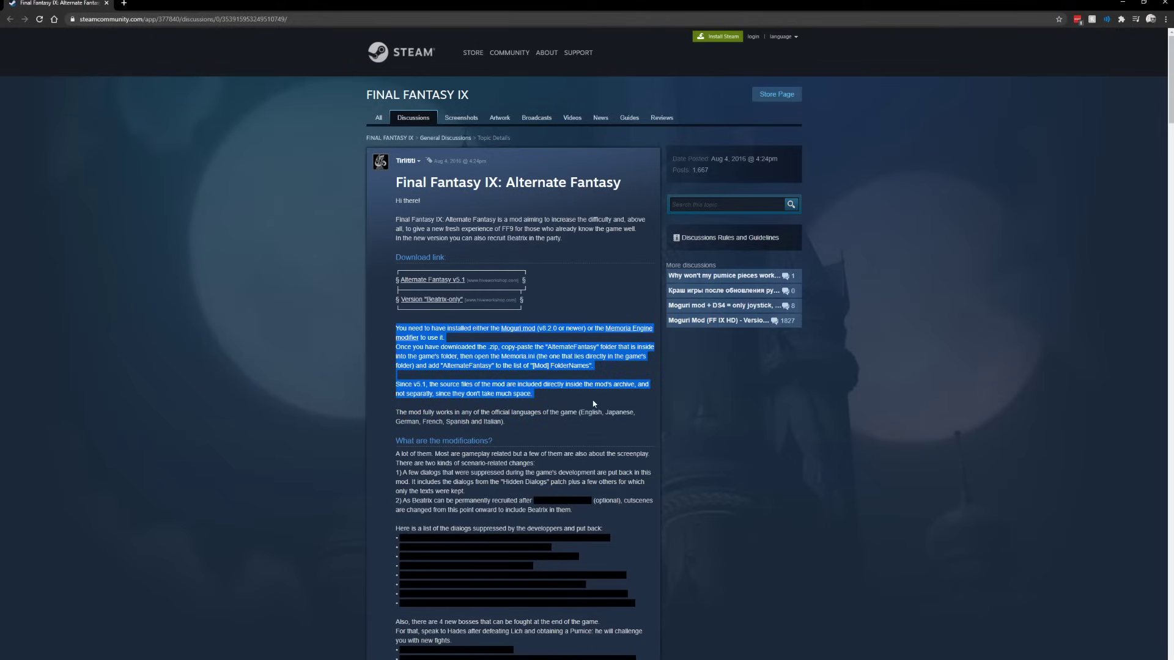
pyautogui.click(590, 408)
pyautogui.moveTo(395, 326); pyautogui.dragTo(714, 413)
pyautogui.click(714, 413)
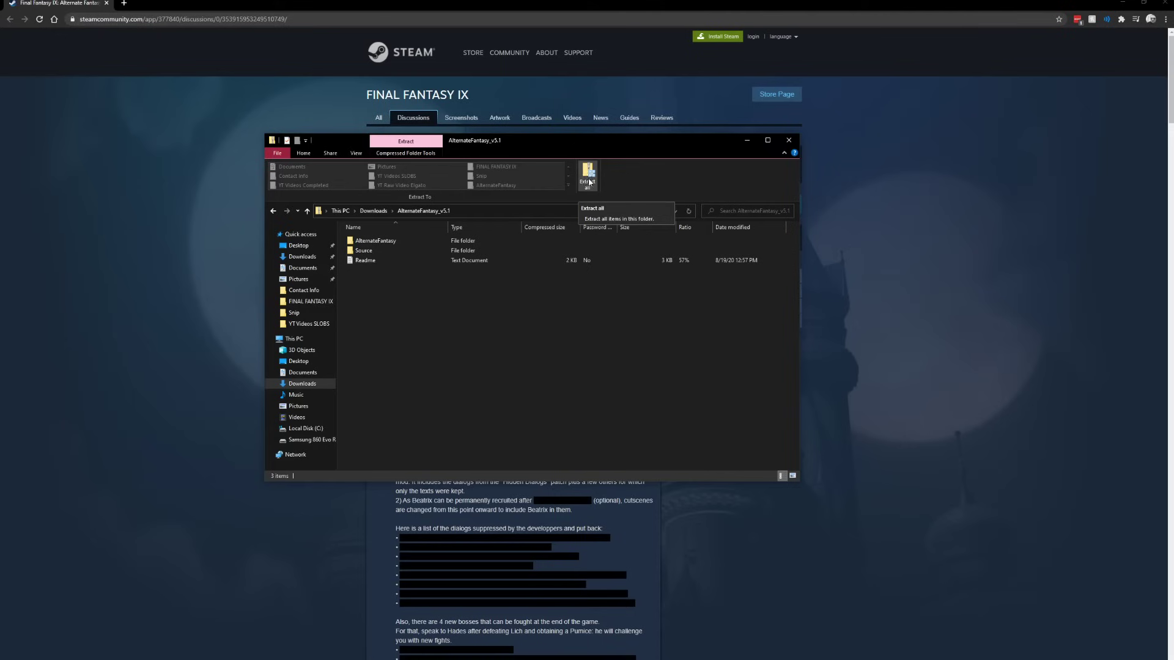
# Close the AlternateFantasy_v5.1 archive window and bring the discussion page back to the front.
pyautogui.click(788, 142)
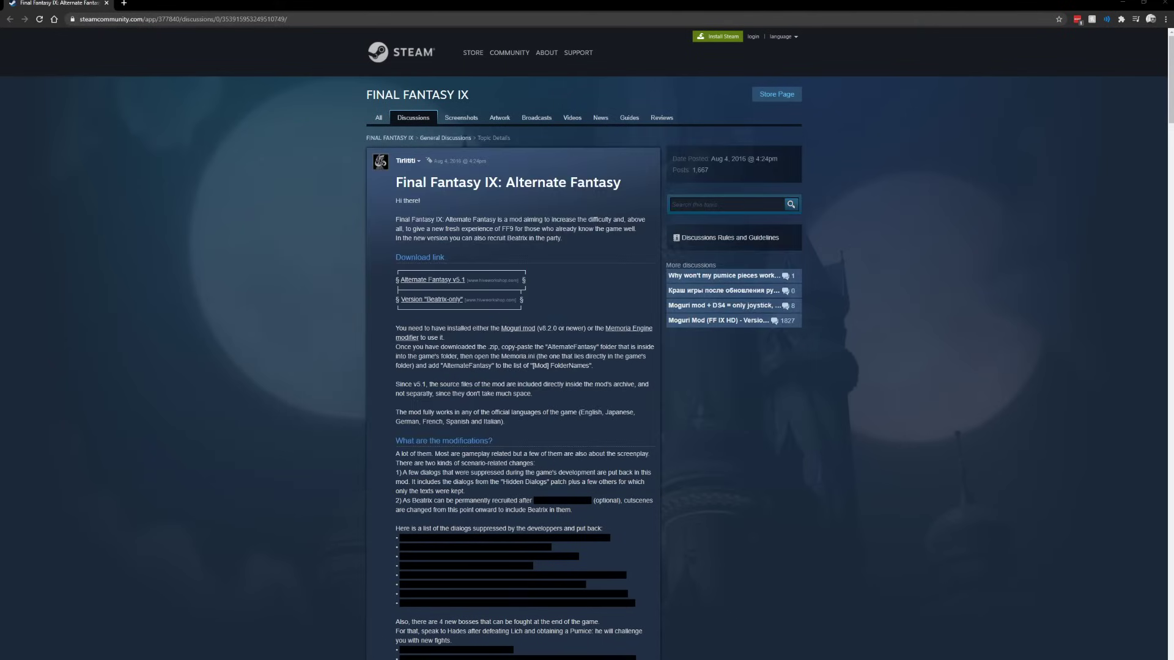
pyautogui.click(364, 282)
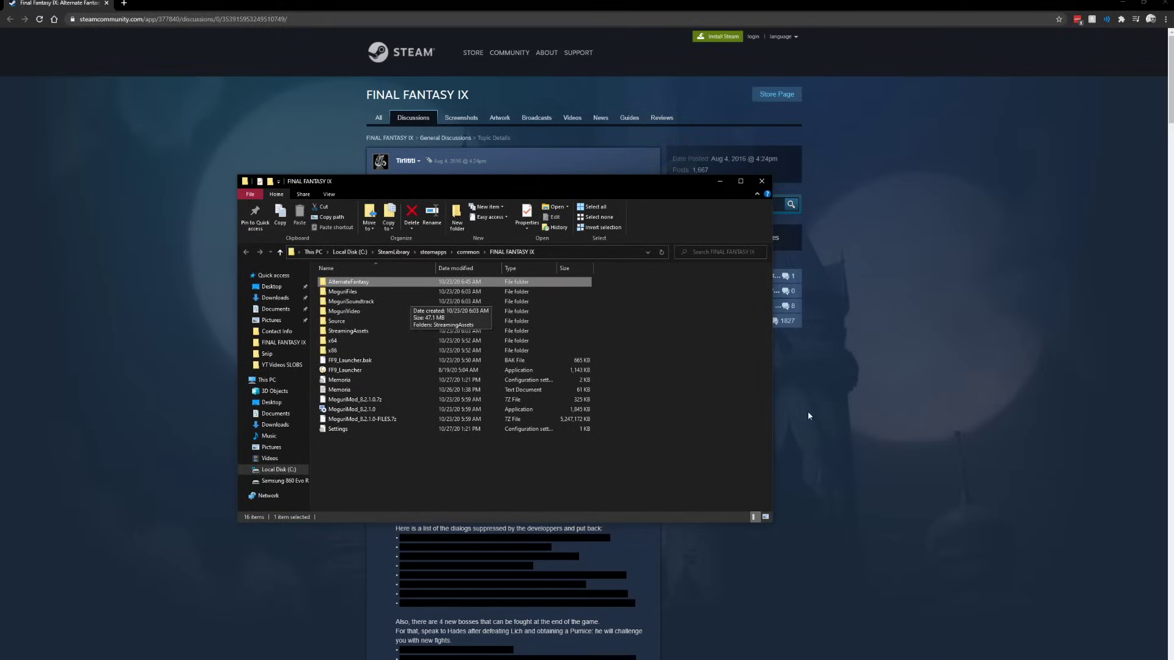
pyautogui.click(808, 416)
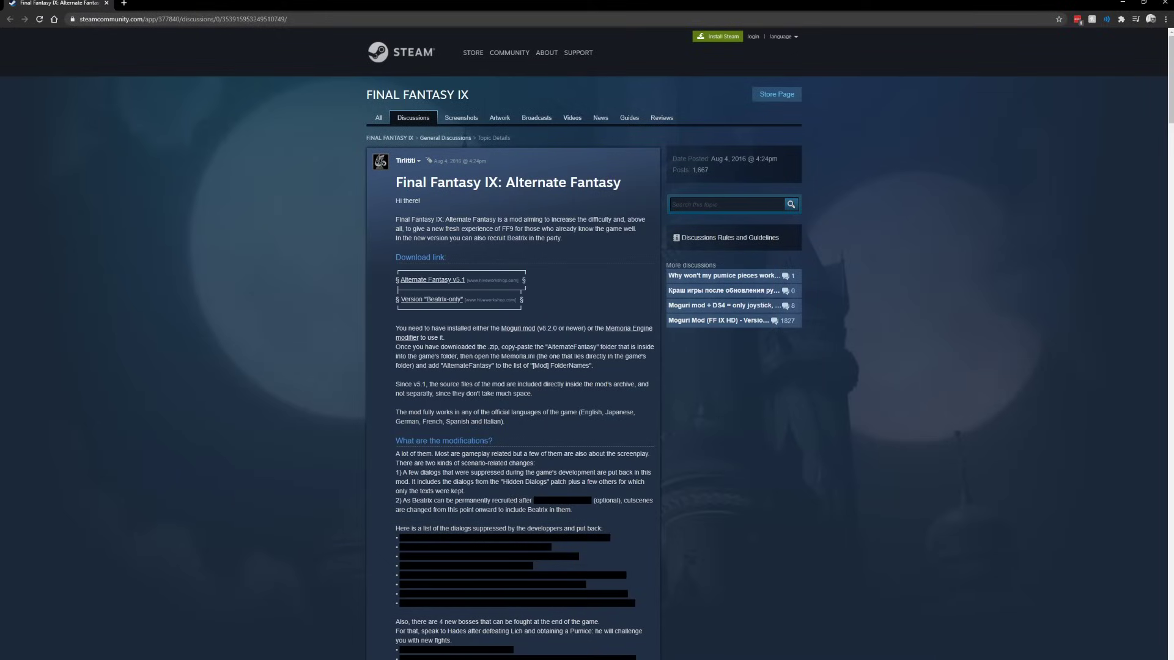
# Move the FINAL FANTASY IX folder window to the right and open the AlternateFantasy folder.
pyautogui.hotkey('alt', 'Tab')
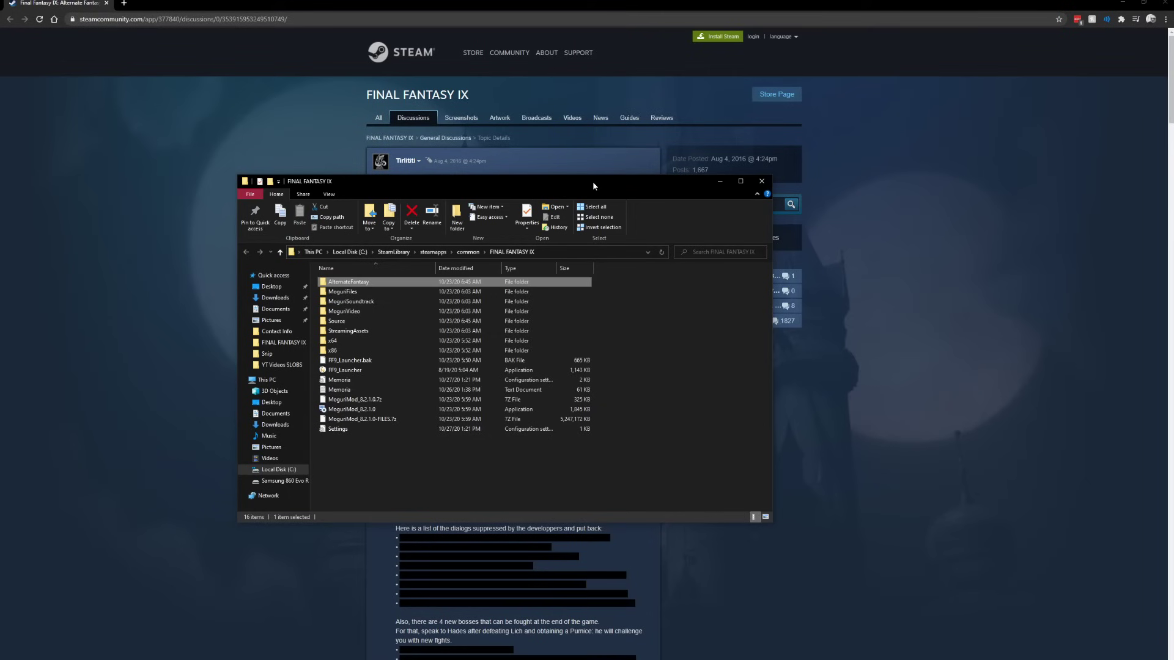
pyautogui.moveTo(597, 184); pyautogui.dragTo(1007, 64)
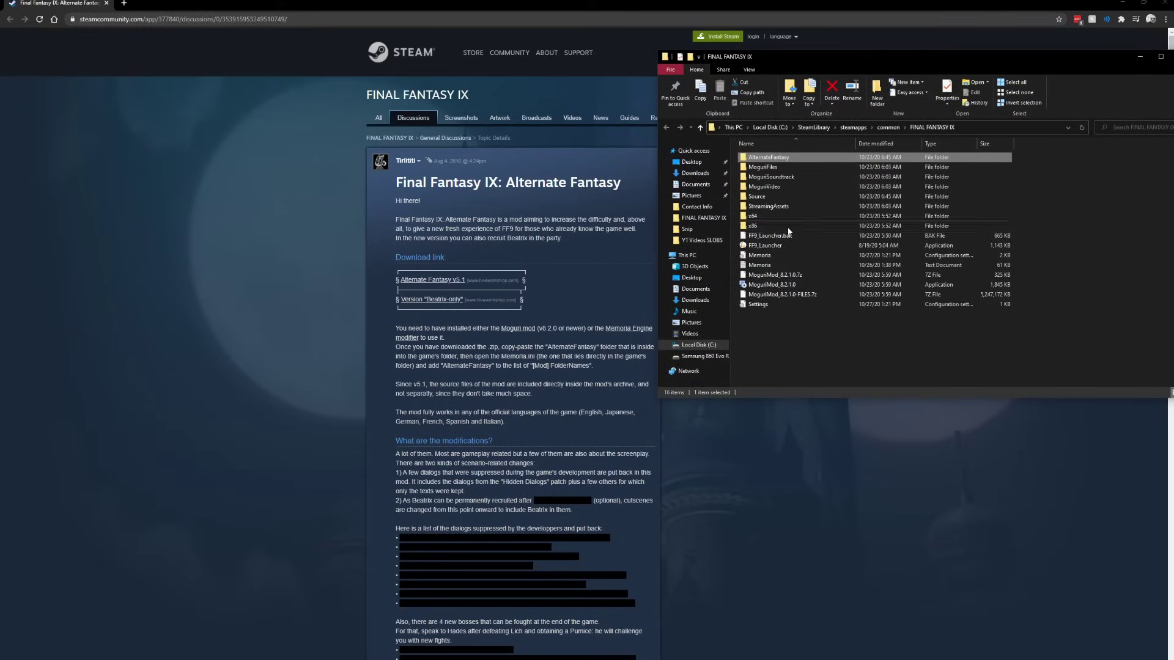
pyautogui.click(785, 336)
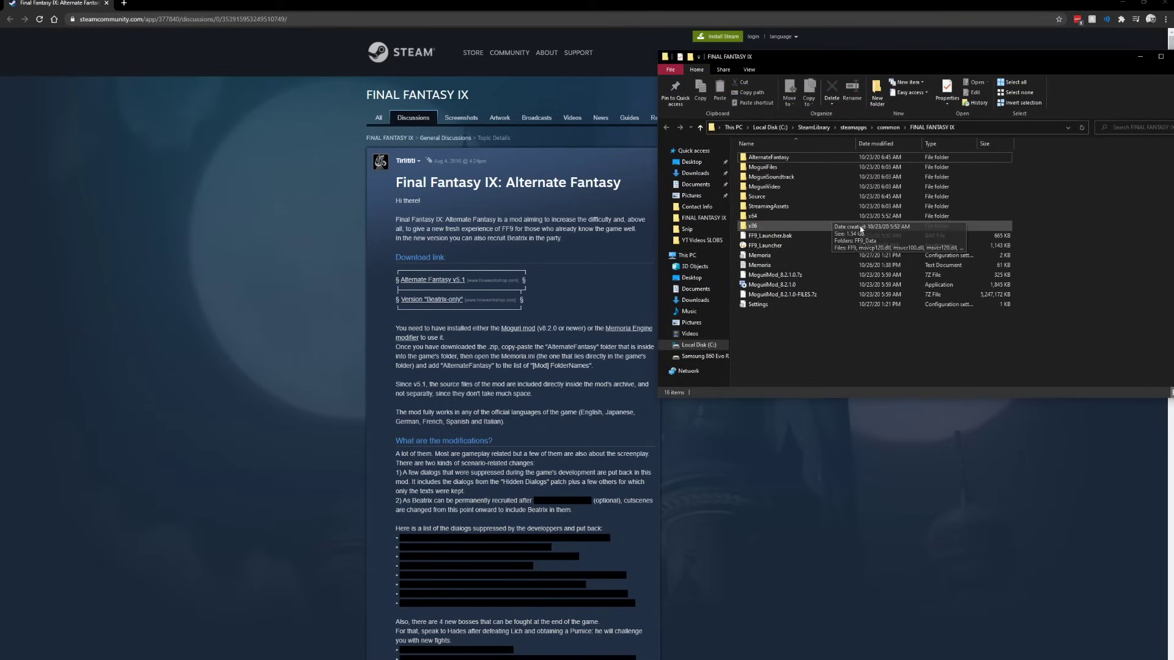
pyautogui.doubleClick(798, 158)
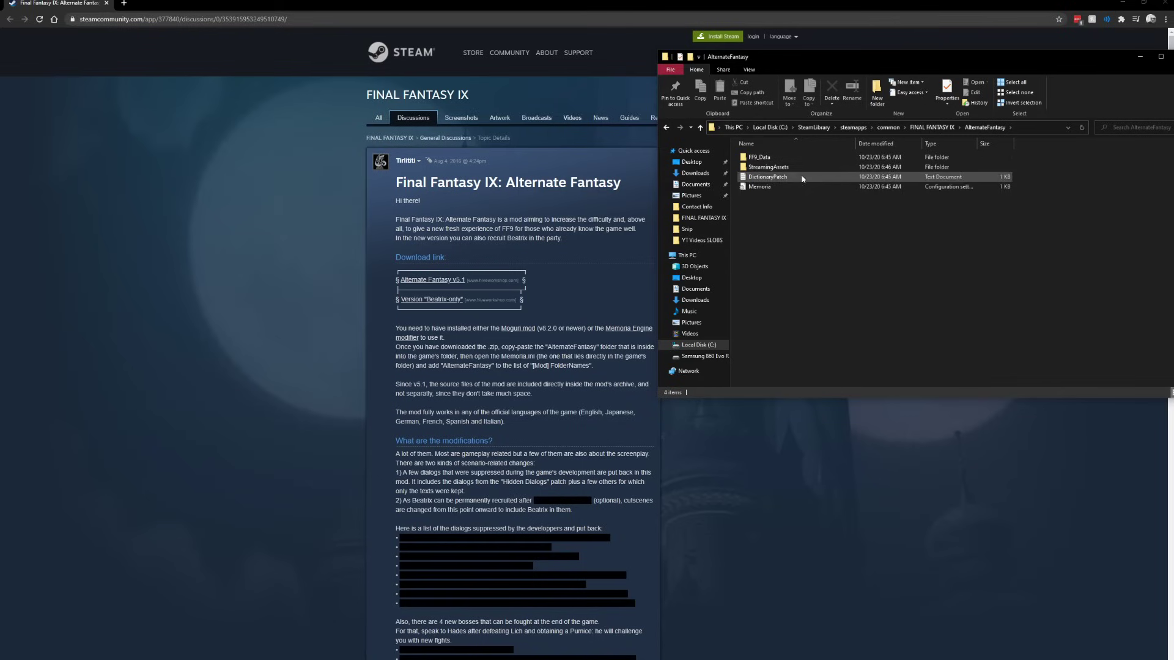
# Check the mod's Memoria file, return to the game folder and select the Memoria text log.
pyautogui.click(789, 193)
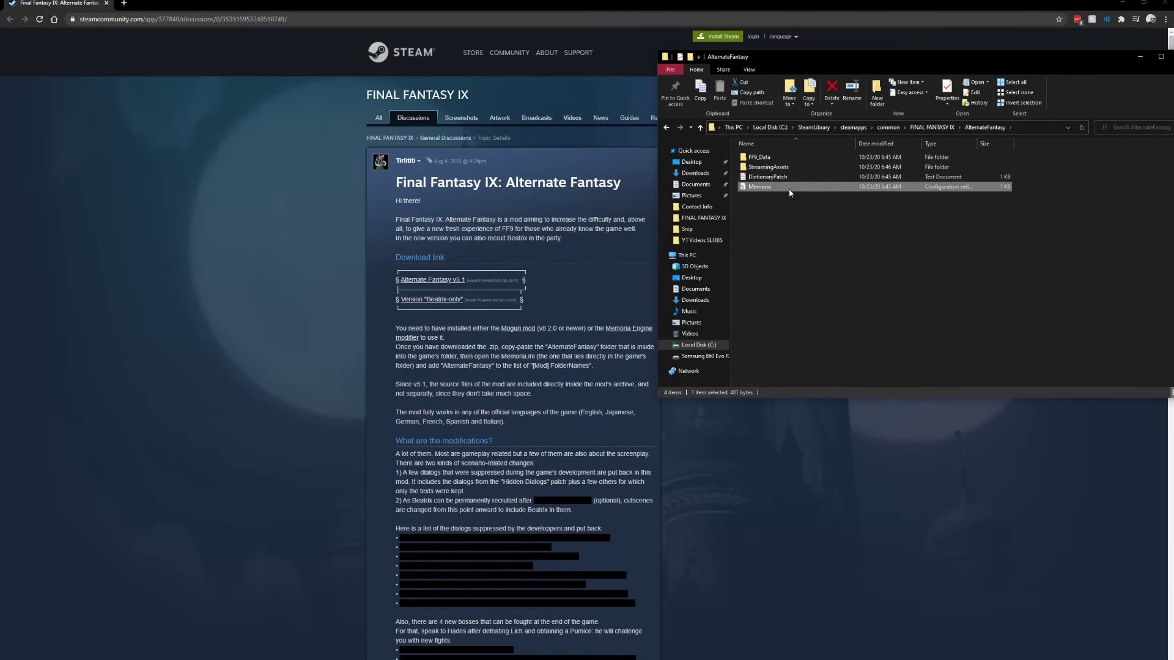
pyautogui.click(839, 267)
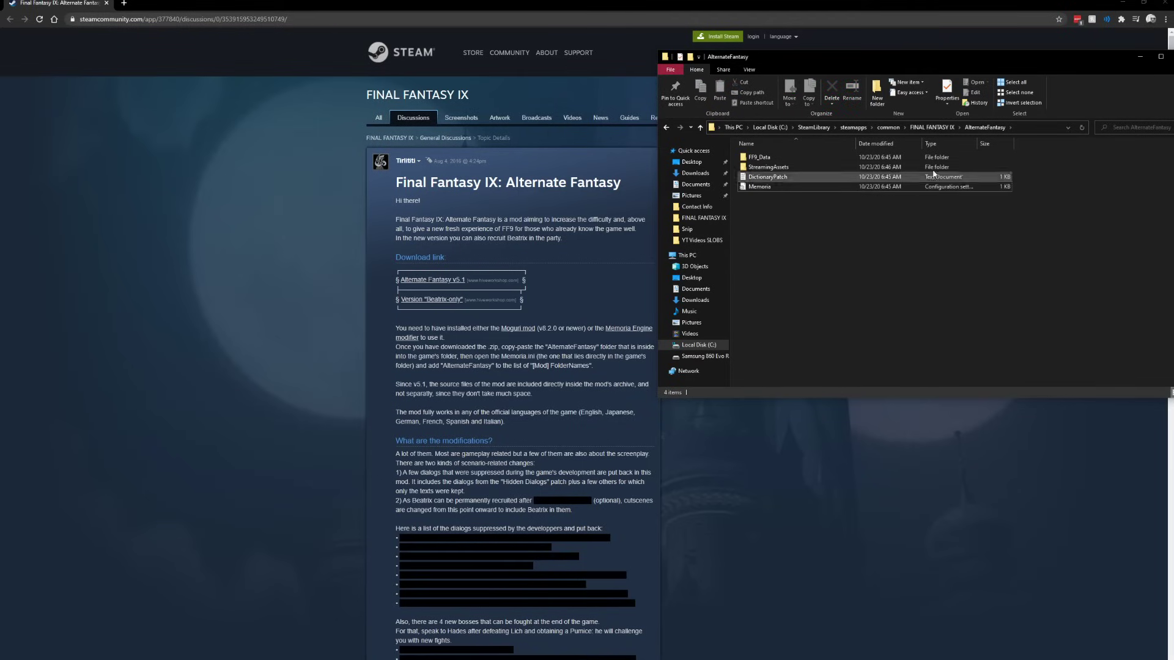
pyautogui.click(667, 127)
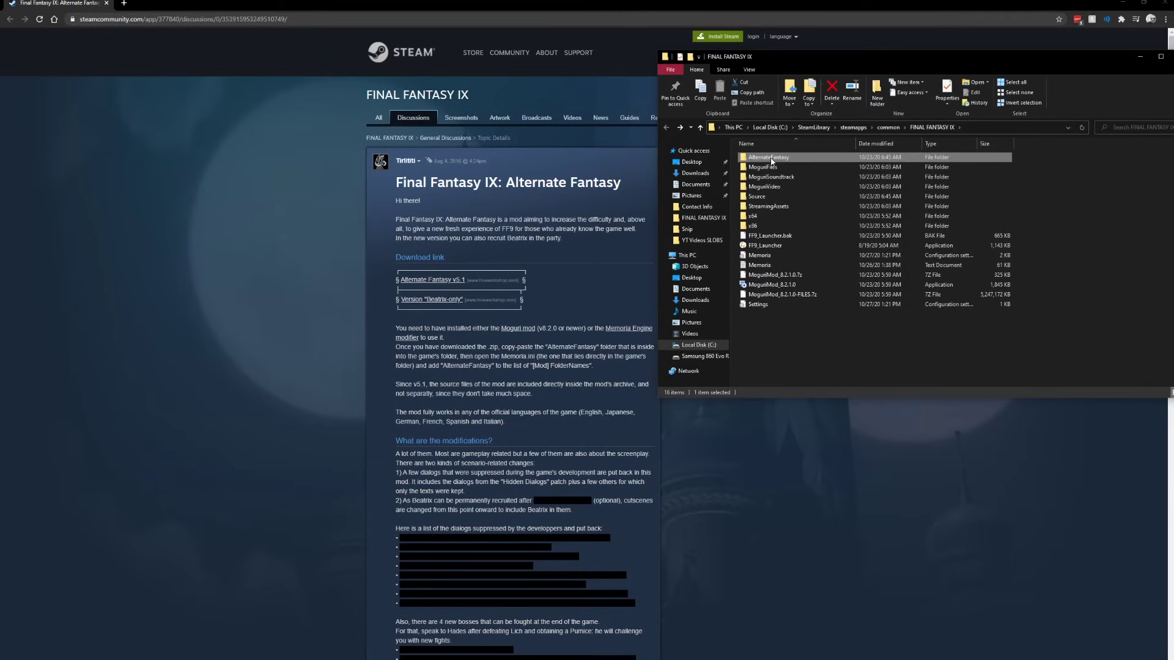
pyautogui.moveTo(769, 162); pyautogui.dragTo(814, 118)
pyautogui.click(797, 341)
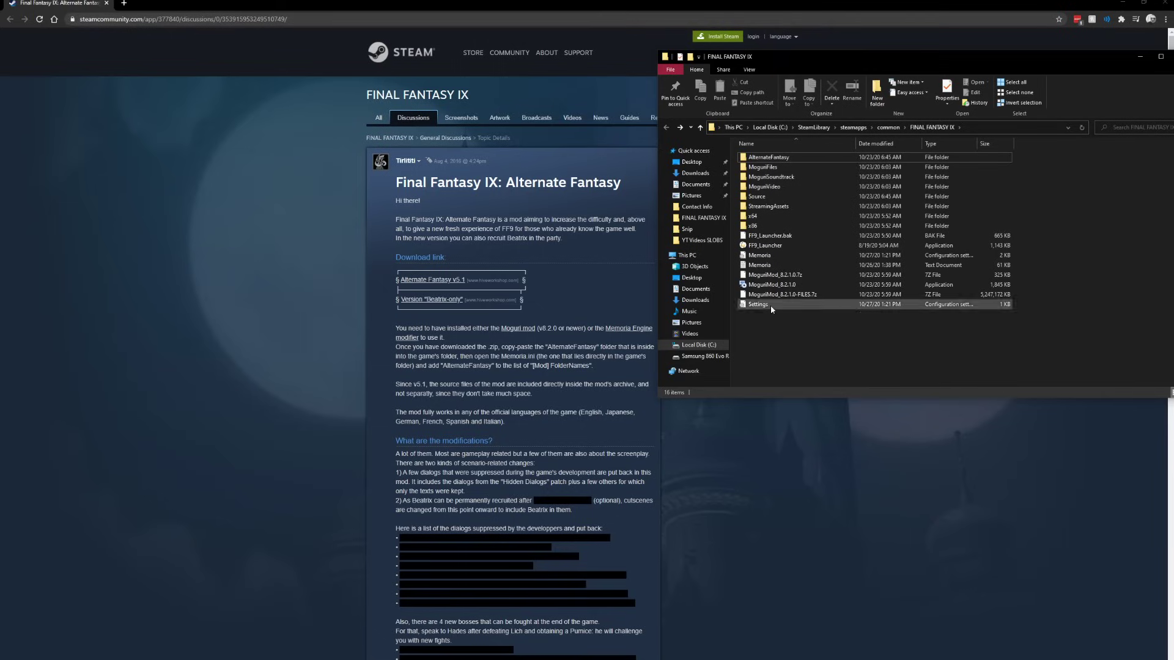
pyautogui.click(764, 269)
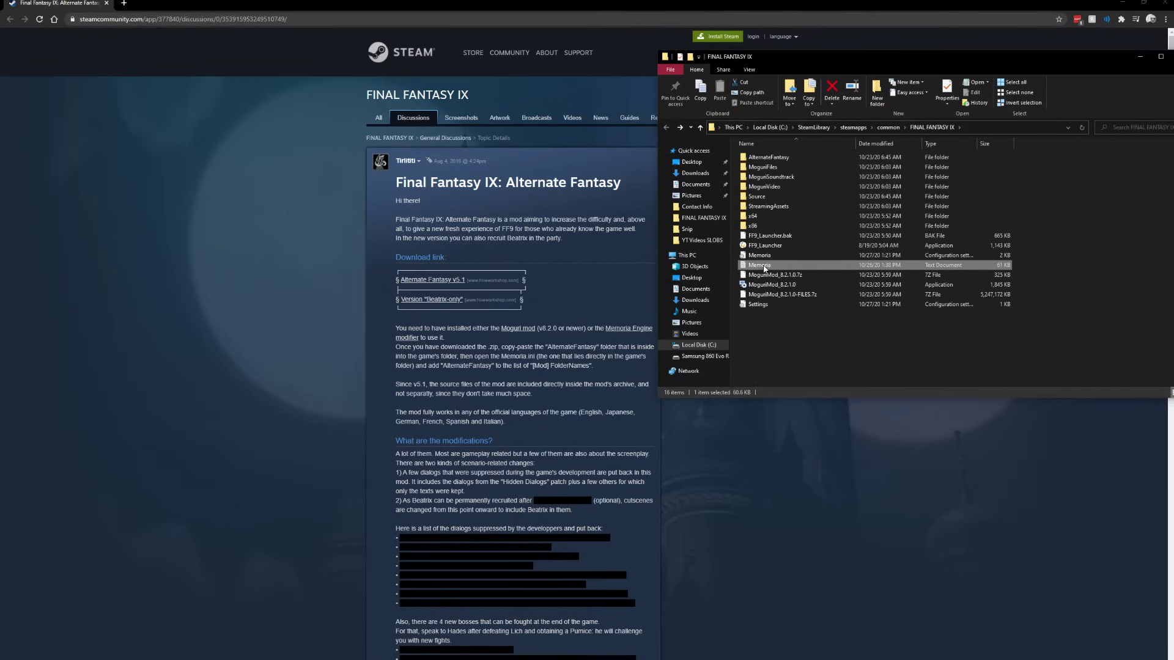
# Open Memoria.ini in Notepad after closing the Memoria log.
pyautogui.doubleClick(764, 266)
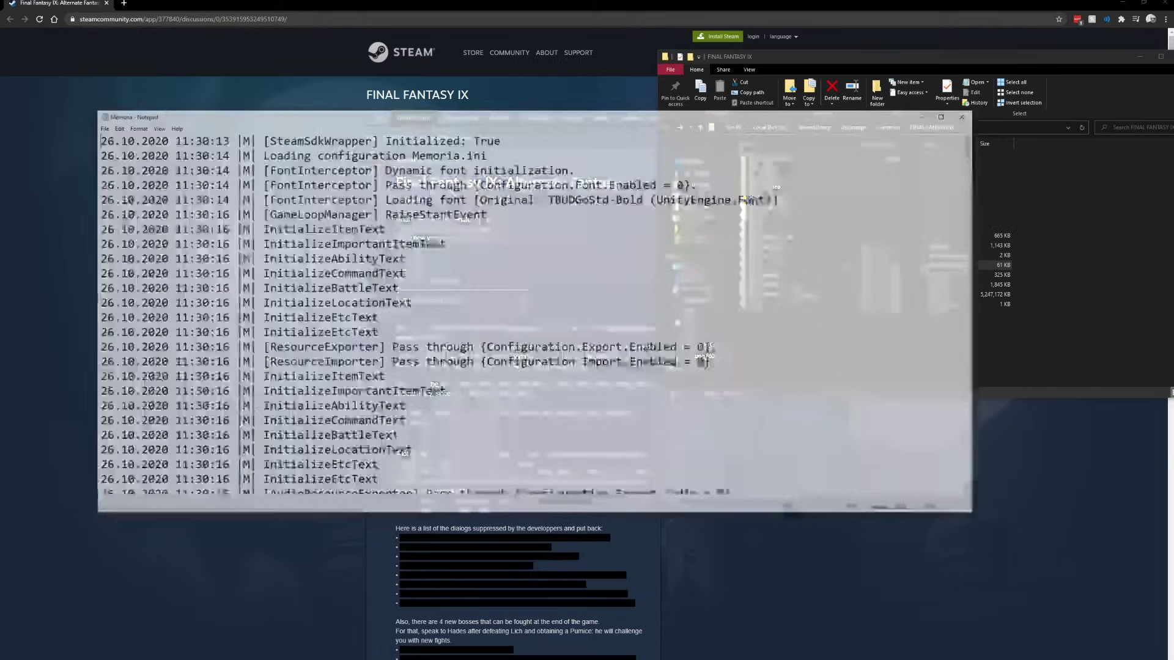
pyautogui.click(968, 115)
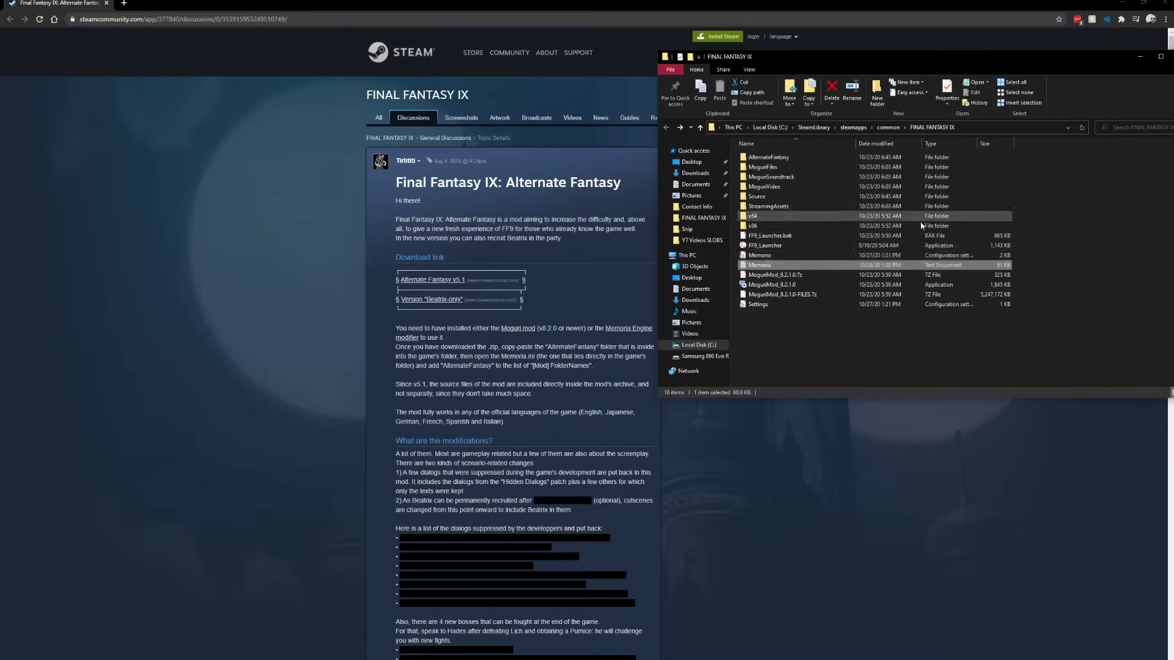
pyautogui.doubleClick(794, 255)
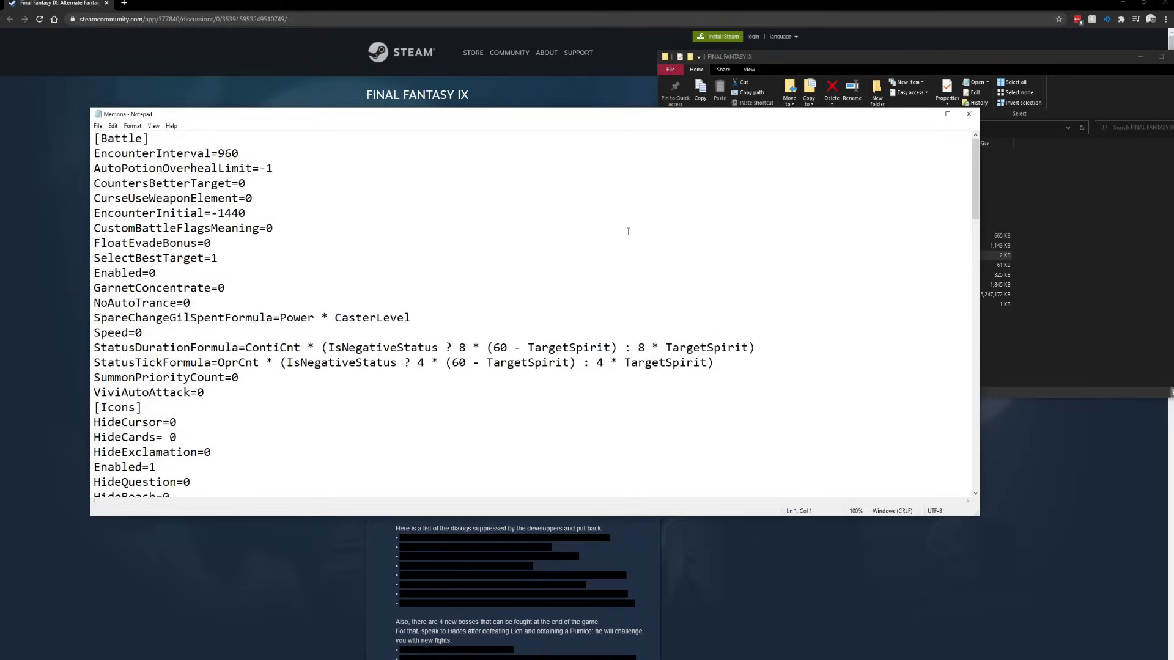
# Read Memoria.ini down to the [Mod] section and move the Notepad window aside.
pyautogui.scroll(-3, 623, 232)
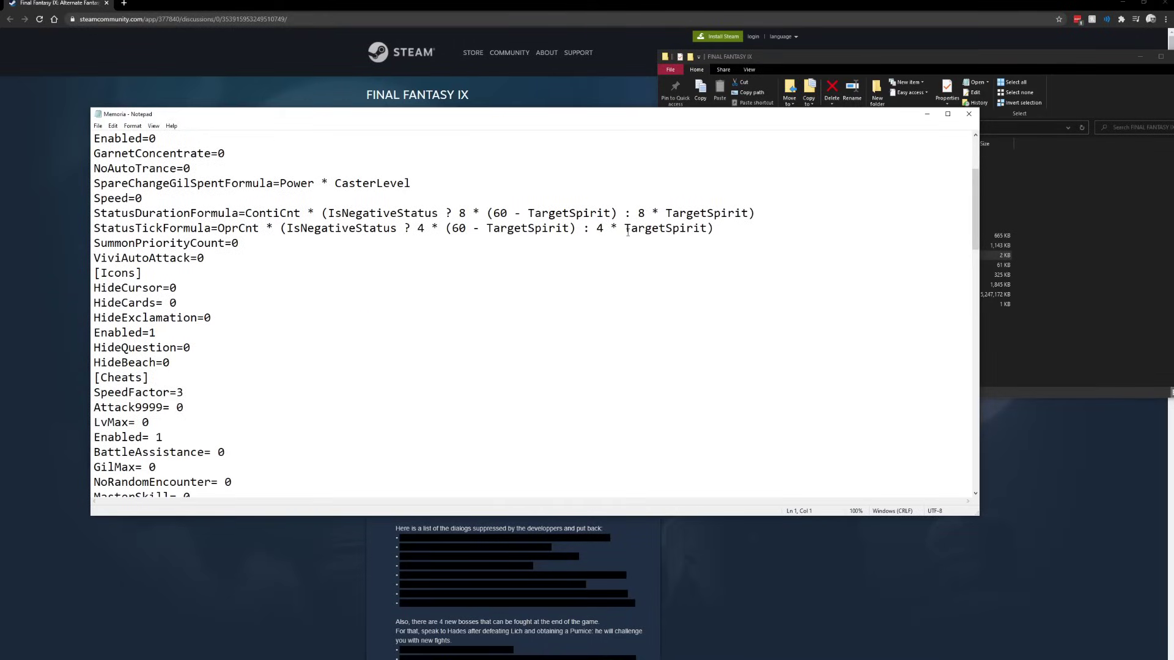
pyautogui.scroll(-2, 627, 232)
pyautogui.scroll(-1, 429, 337)
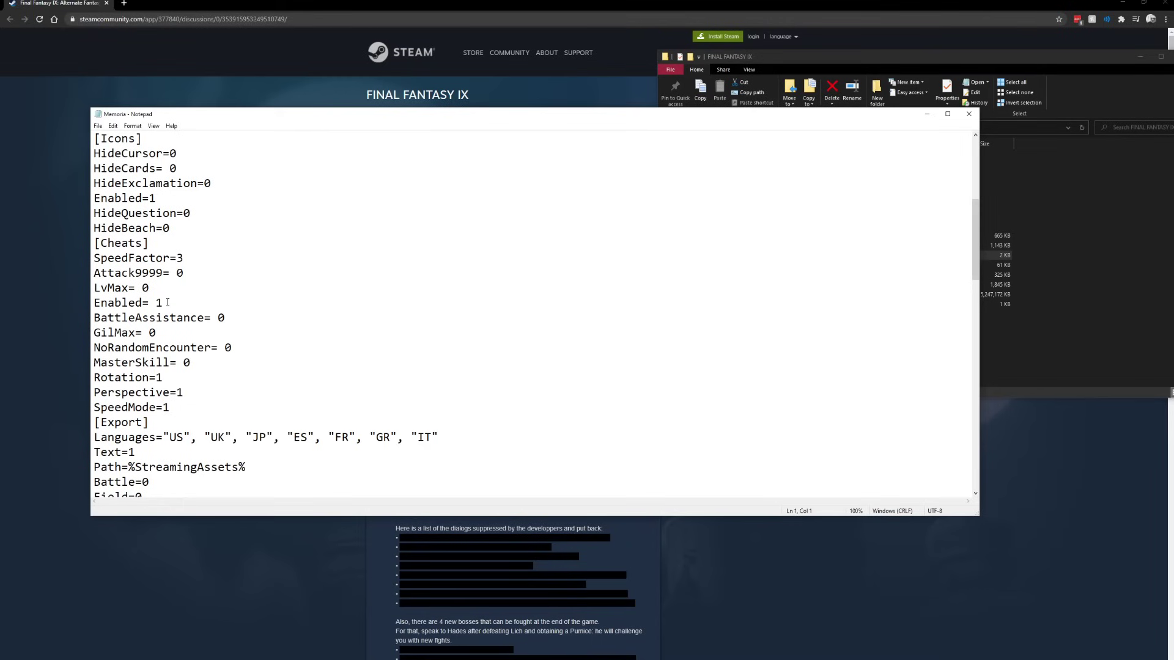
pyautogui.scroll(-14, 178, 306)
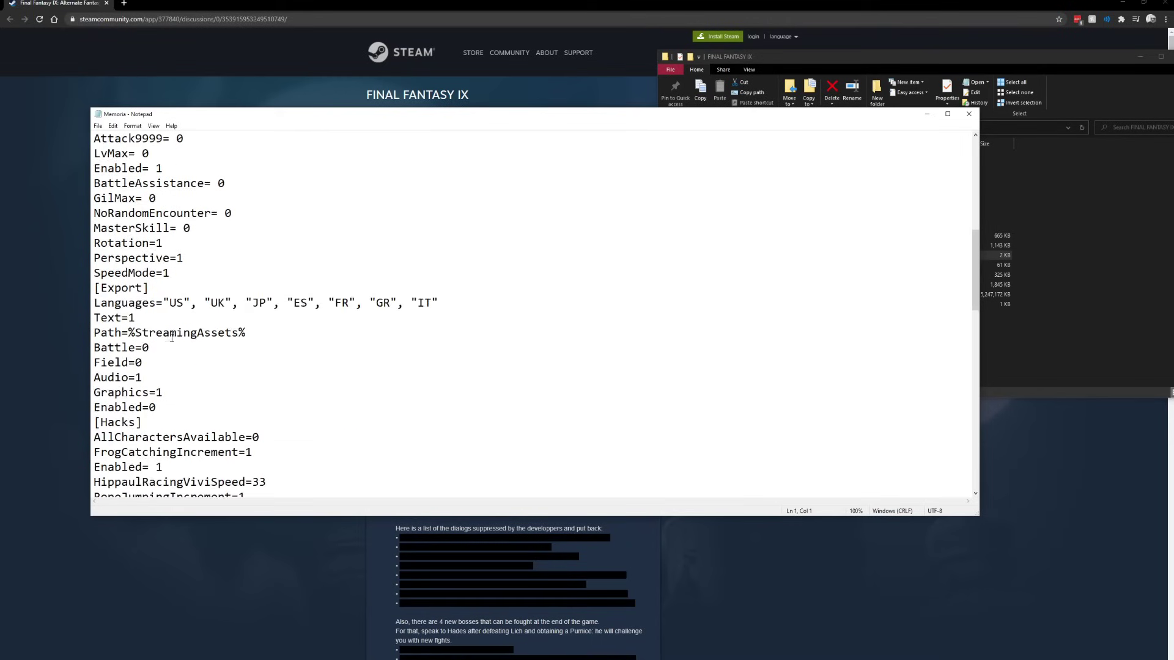
pyautogui.scroll(-7, 172, 371)
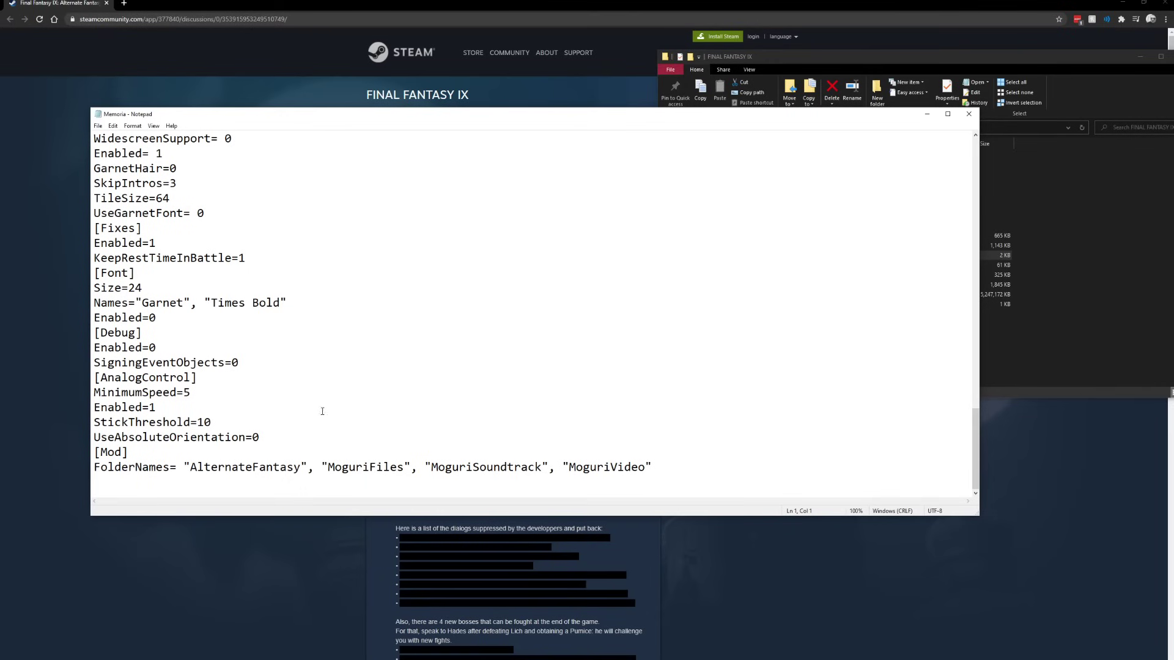
pyautogui.scroll(13, 530, 343)
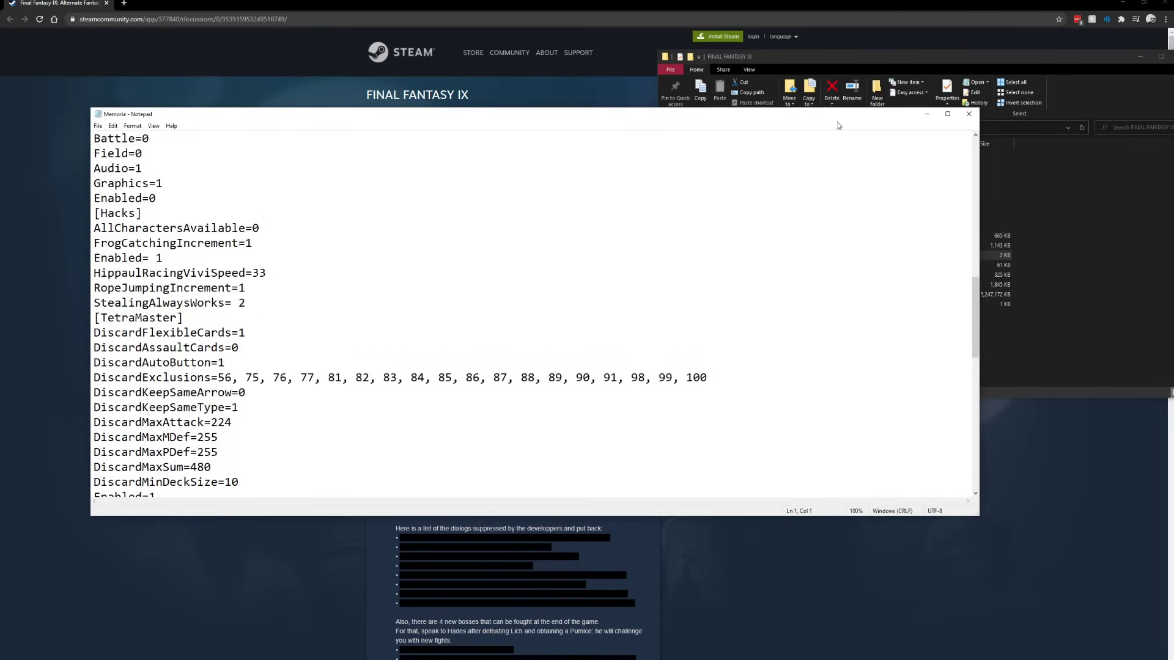
pyautogui.moveTo(837, 121); pyautogui.dragTo(0, 150)
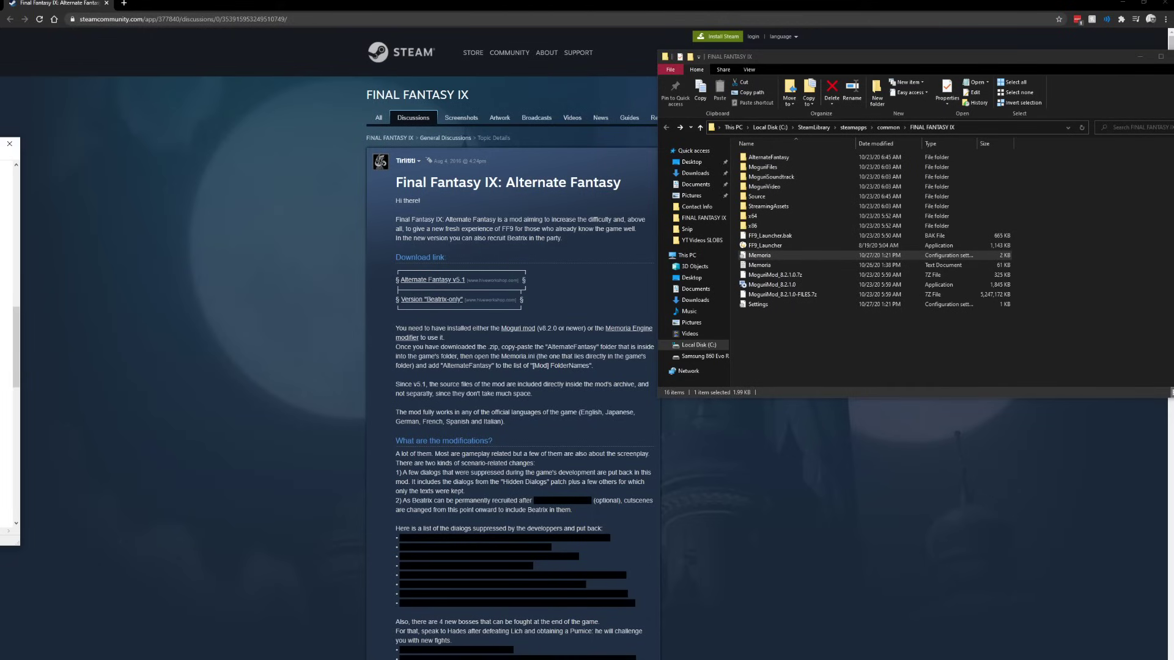
# Reopen Memoria.ini and highlight the FolderNames values in the [Mod] section.
pyautogui.press('Return')
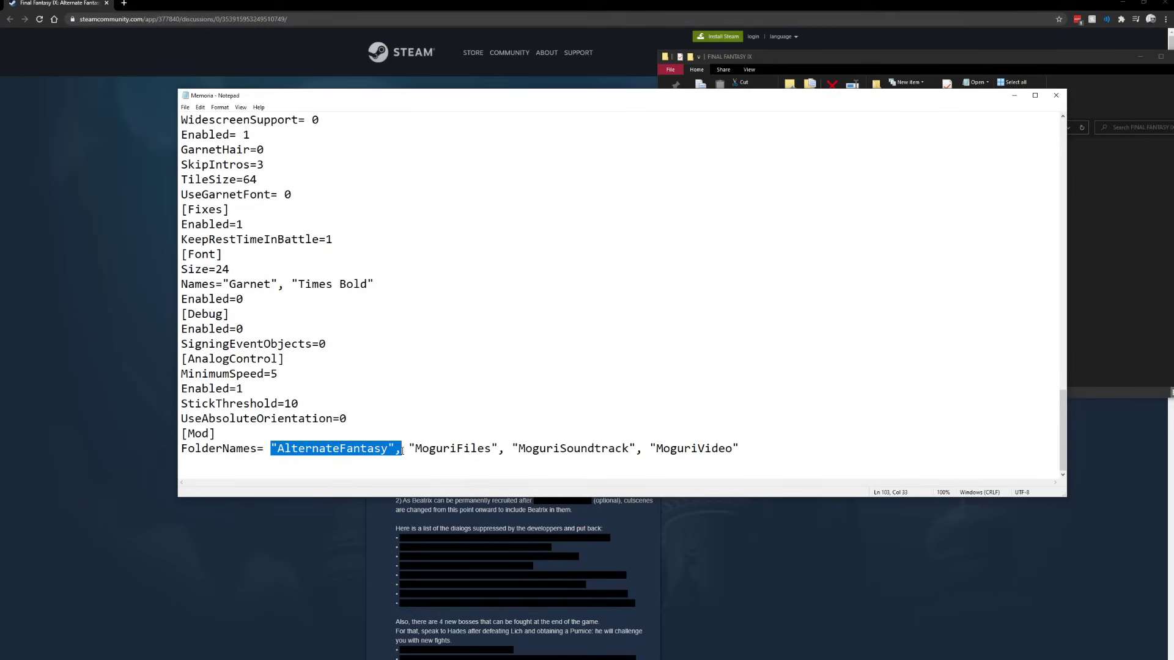
pyautogui.click(364, 468)
pyautogui.moveTo(273, 449); pyautogui.dragTo(738, 449)
pyautogui.click(320, 464)
pyautogui.moveTo(272, 449); pyautogui.dragTo(400, 453)
pyautogui.click(767, 457)
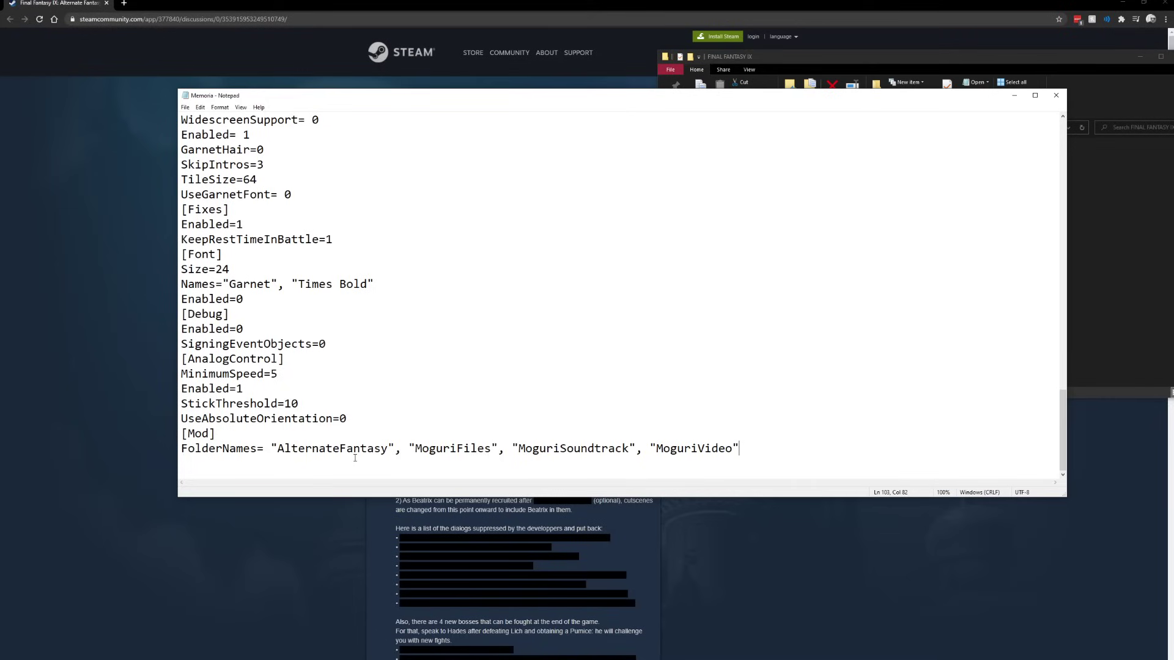
# Highlight 'AlternateFantasy' at the start of FolderNames to show it is listed first.
pyautogui.moveTo(271, 450); pyautogui.dragTo(740, 453)
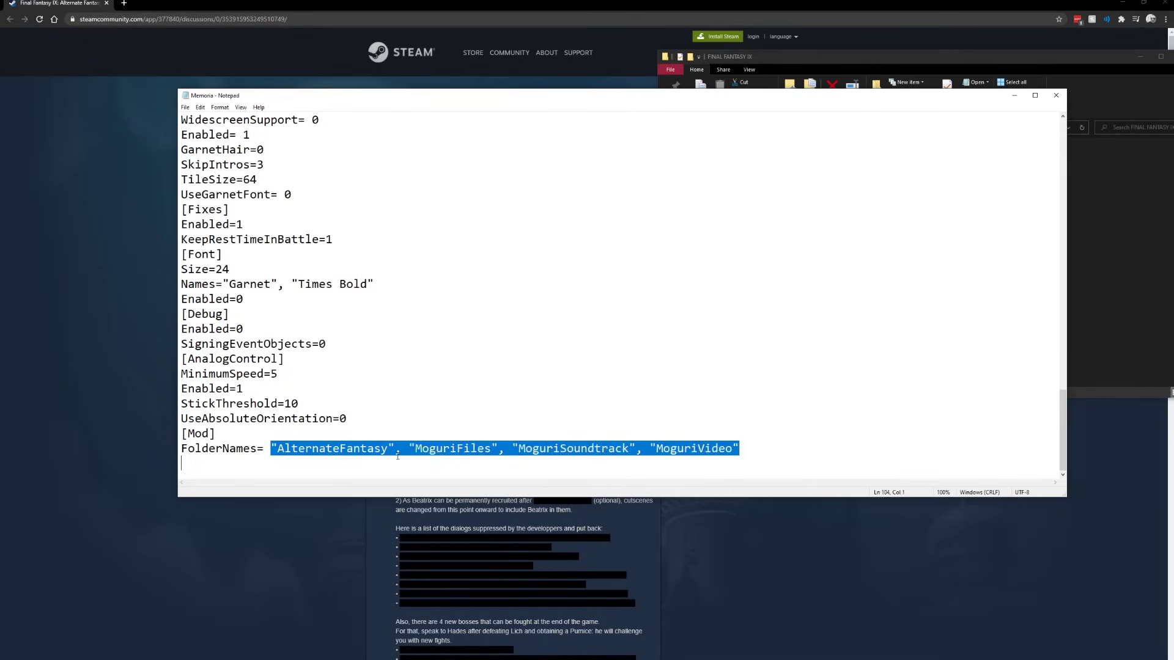
pyautogui.click(395, 450)
pyautogui.moveTo(269, 448); pyautogui.dragTo(396, 450)
pyautogui.click(397, 450)
pyautogui.click(272, 449)
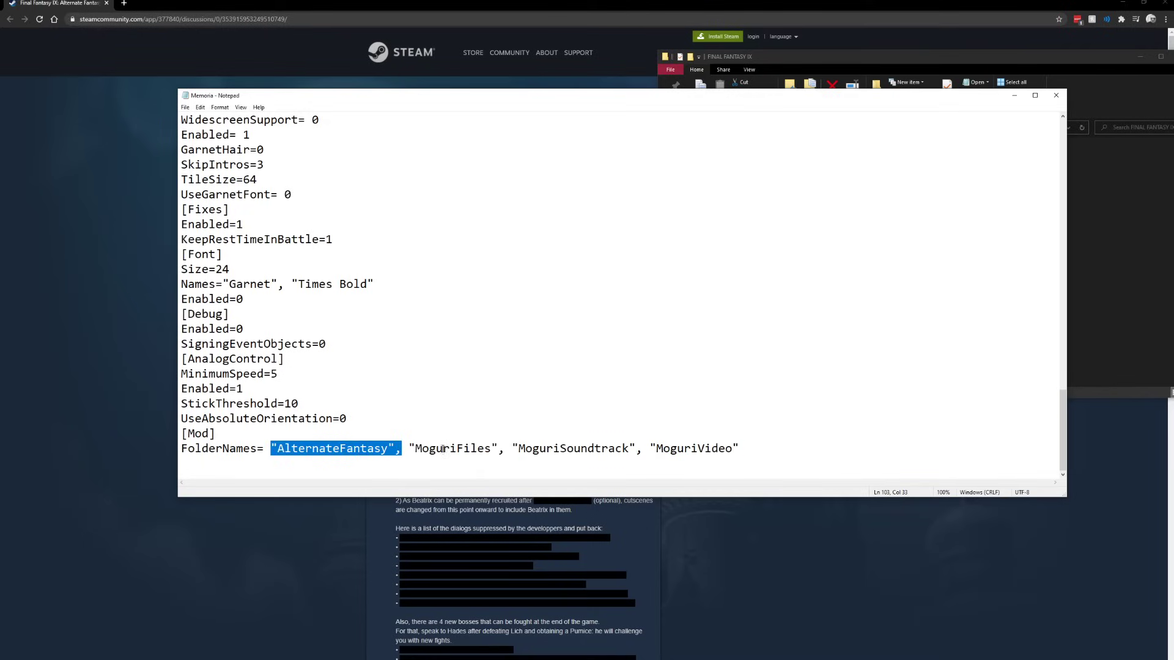
pyautogui.click(739, 449)
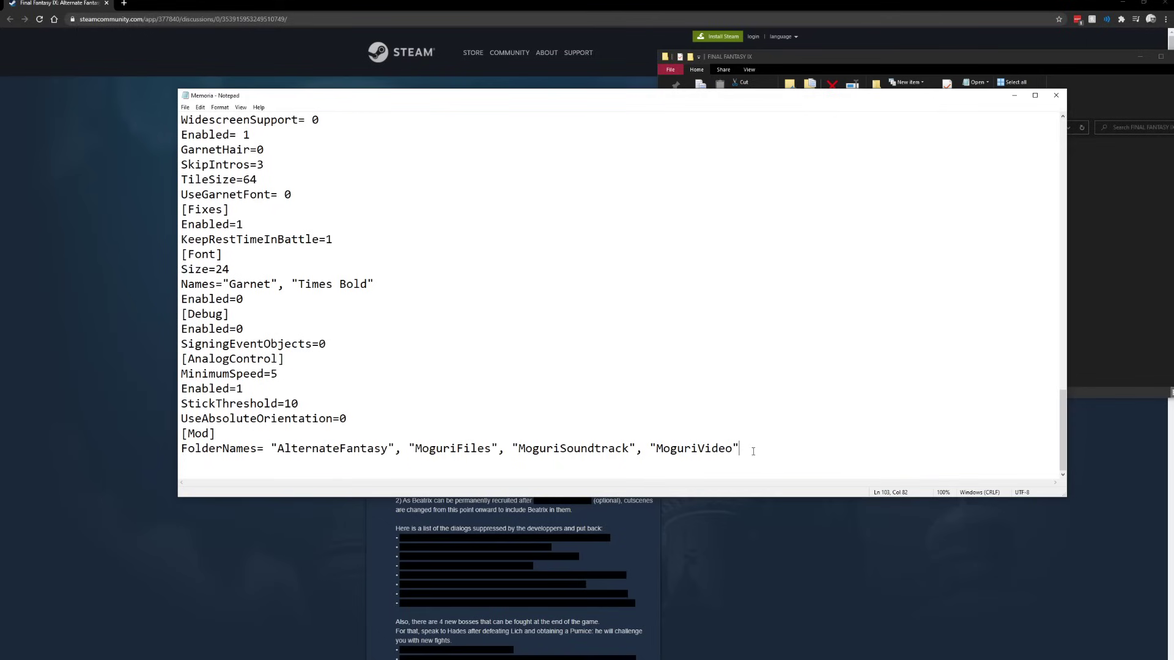
pyautogui.click(297, 448)
pyautogui.moveTo(278, 449); pyautogui.dragTo(394, 449)
pyautogui.click(409, 449)
pyautogui.click(295, 198)
pyautogui.press('BackSpace')
pyautogui.write('1')
pyautogui.press('BackSpace')
pyautogui.write('0')
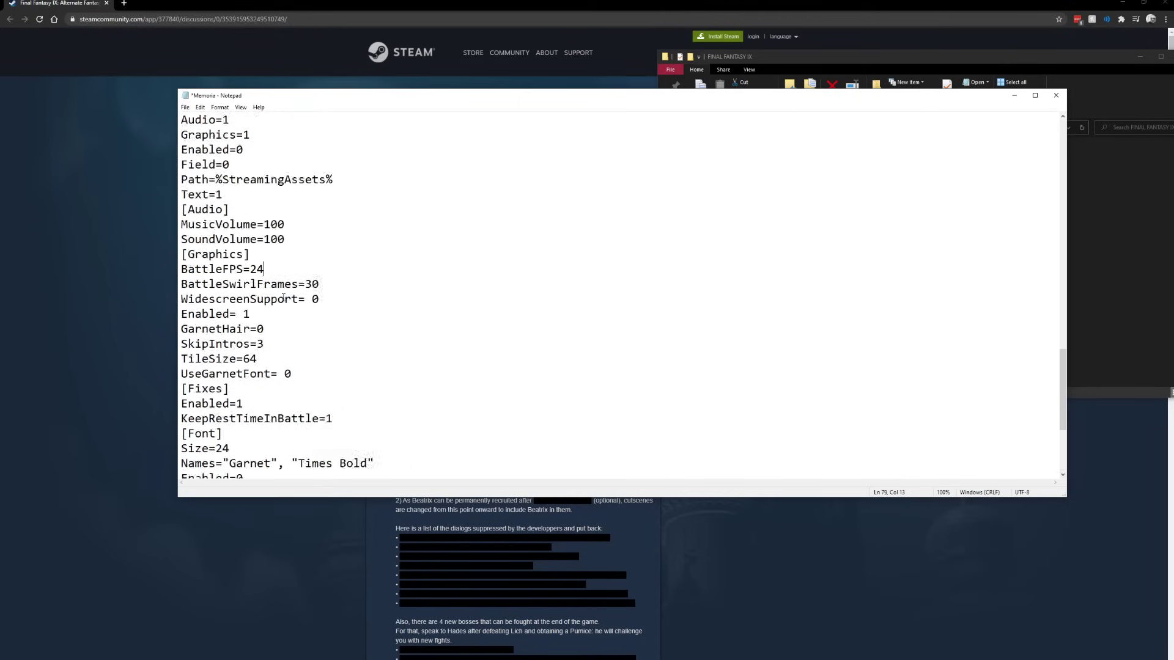
pyautogui.scroll(7, 250, 292)
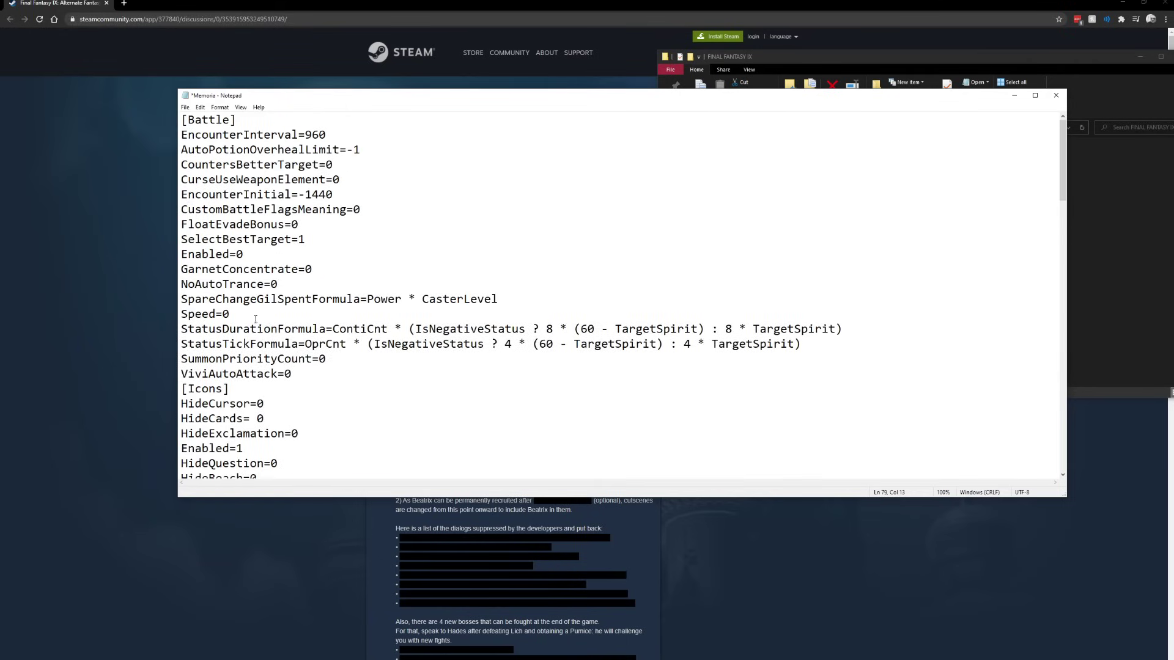
pyautogui.scroll(-20, 256, 336)
pyautogui.scroll(-15, 260, 352)
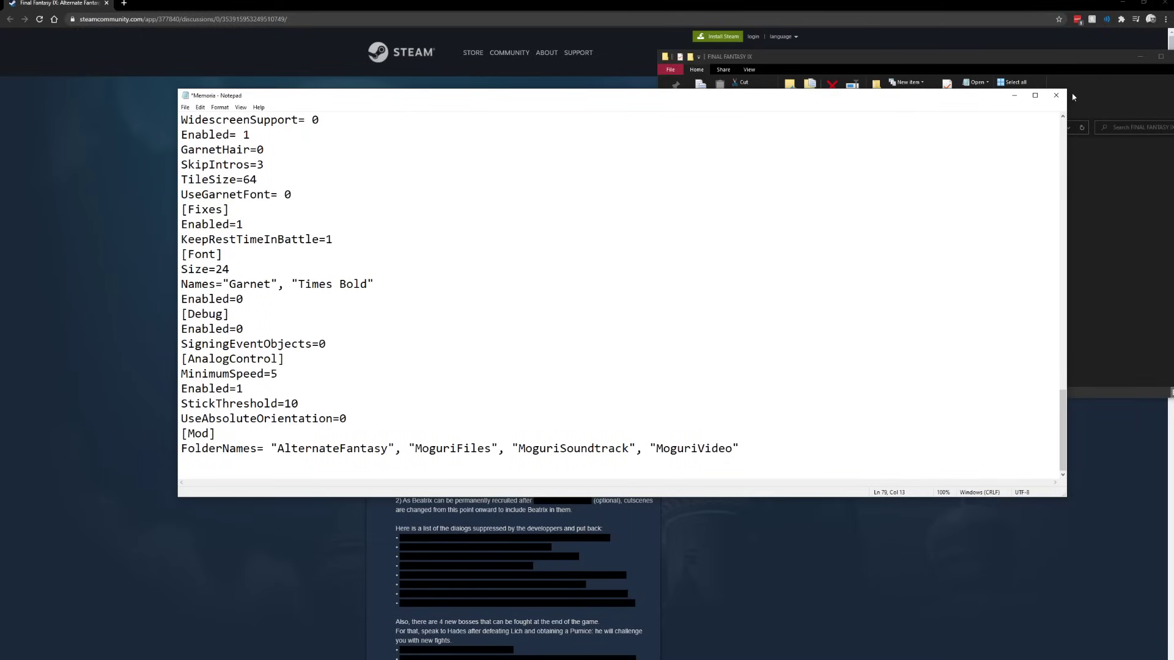
# Close Notepad with Don't Save and centre the game folder window.
pyautogui.click(1055, 95)
pyautogui.click(614, 346)
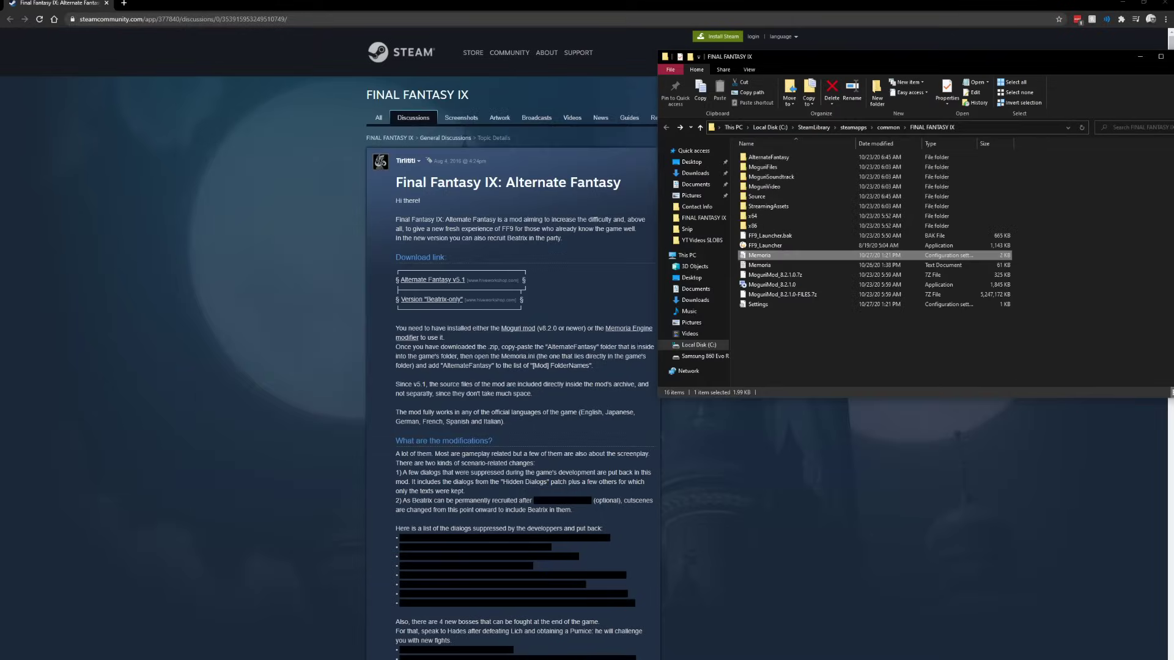
pyautogui.moveTo(875, 74); pyautogui.dragTo(663, 109)
# Reopen the Memoria settings file to double-check it, then close Notepad again.
pyautogui.click(584, 349)
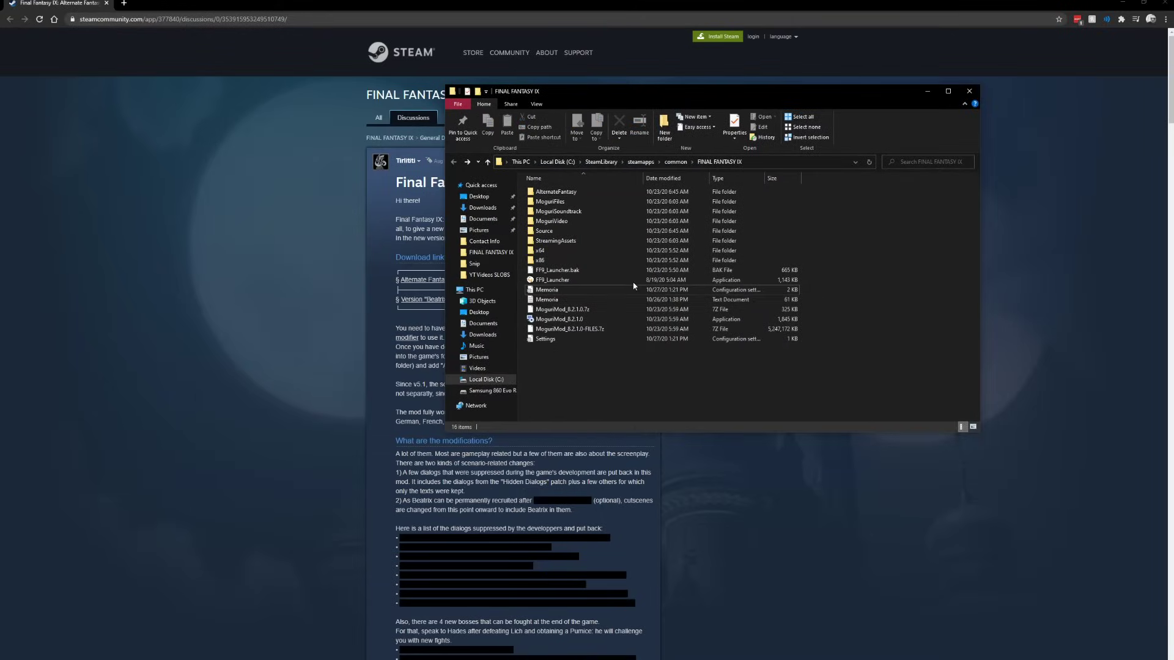
pyautogui.click(551, 220)
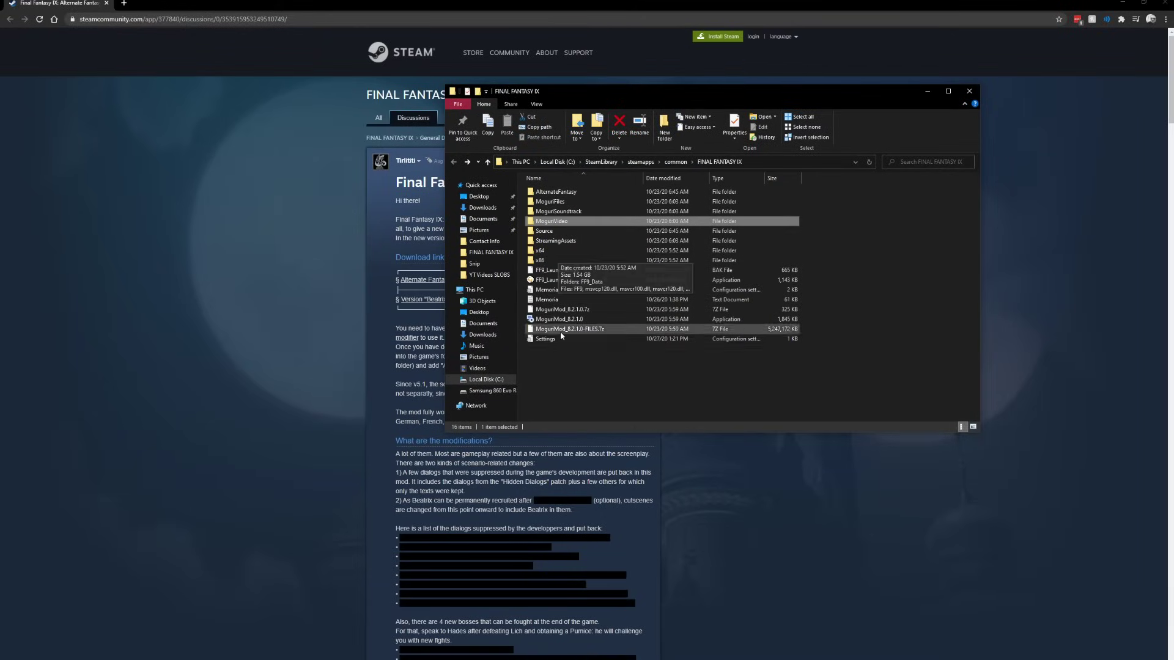
pyautogui.click(574, 367)
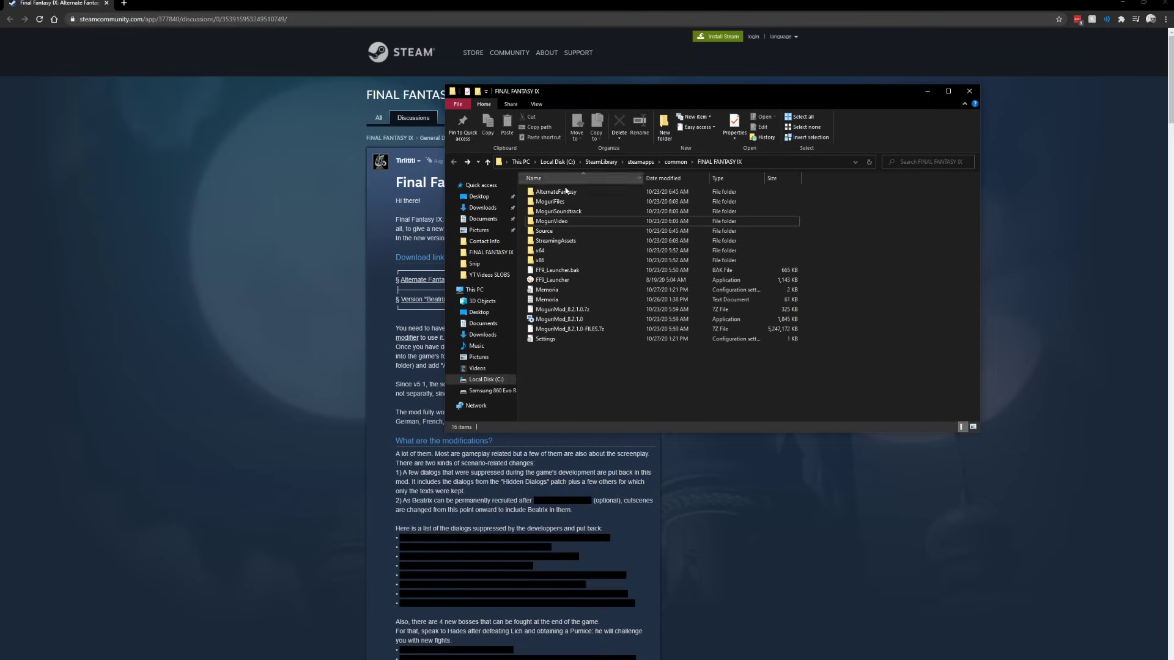
pyautogui.press('m')
pyautogui.press('Return')
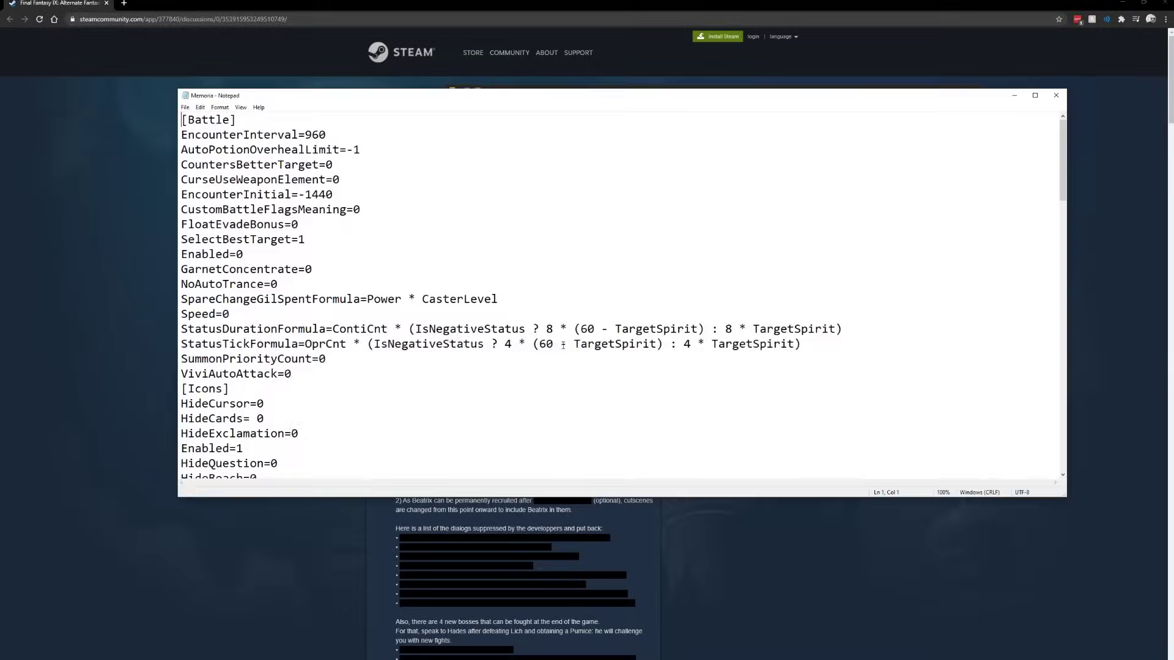
pyautogui.scroll(2, 551, 363)
pyautogui.click(1056, 95)
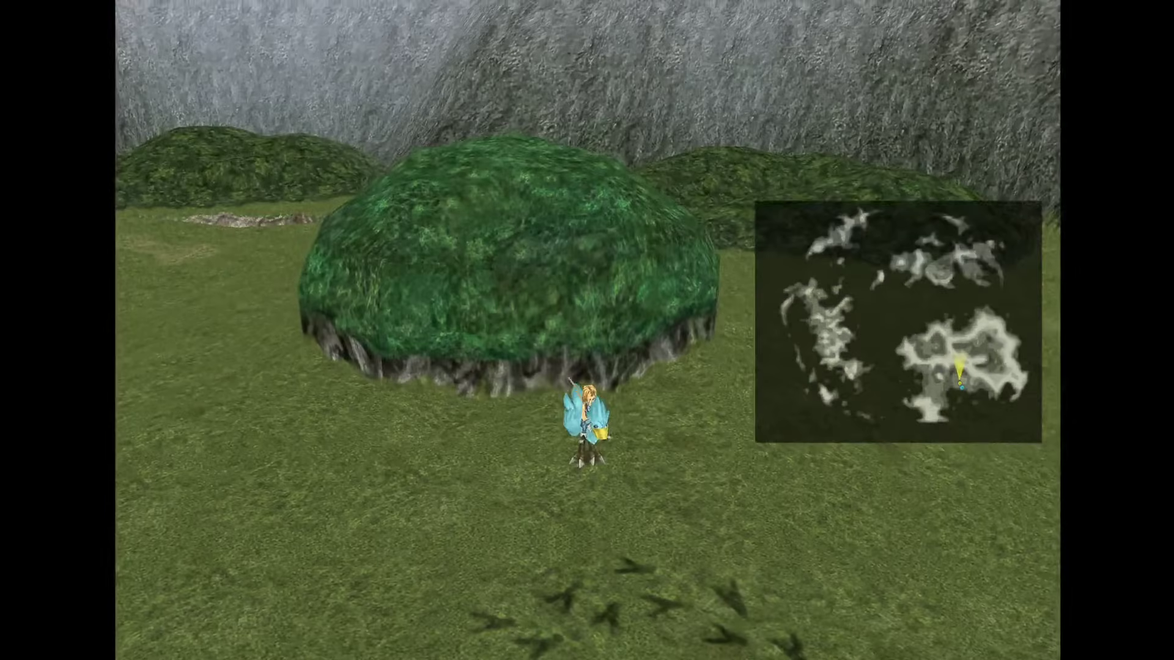
# Cancel the Chocograph prompt, dismount the chocobo and walk Zidane toward the stone arch.
pyautogui.press('Return')
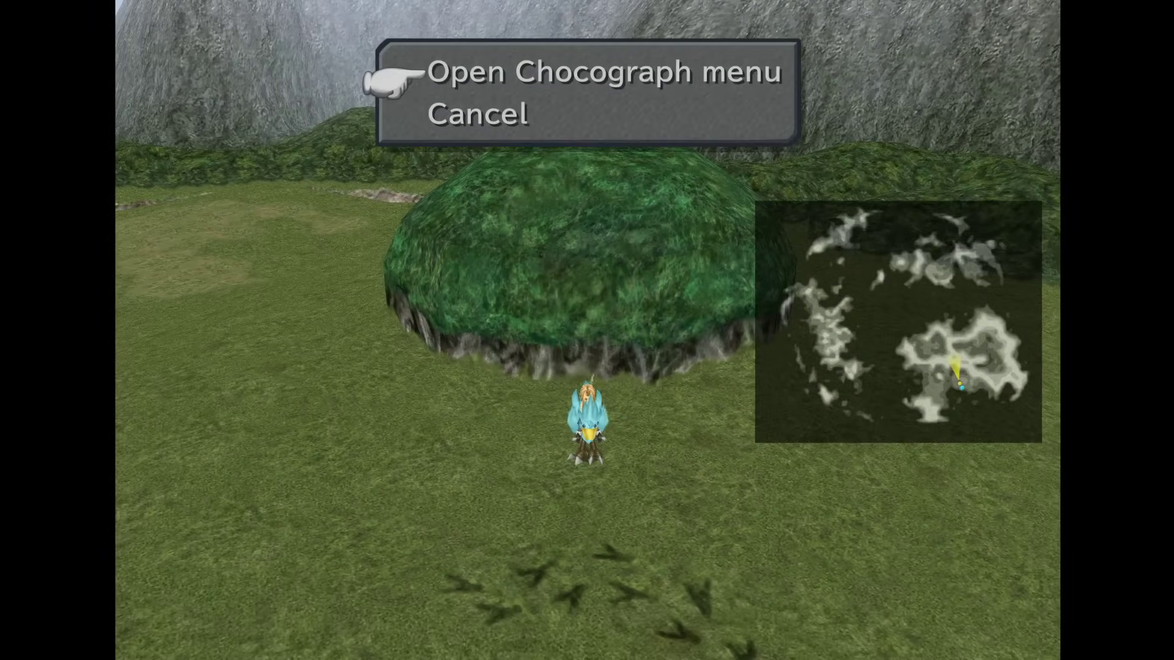
pyautogui.press('Down')
pyautogui.press('Return')
pyautogui.press('Return')
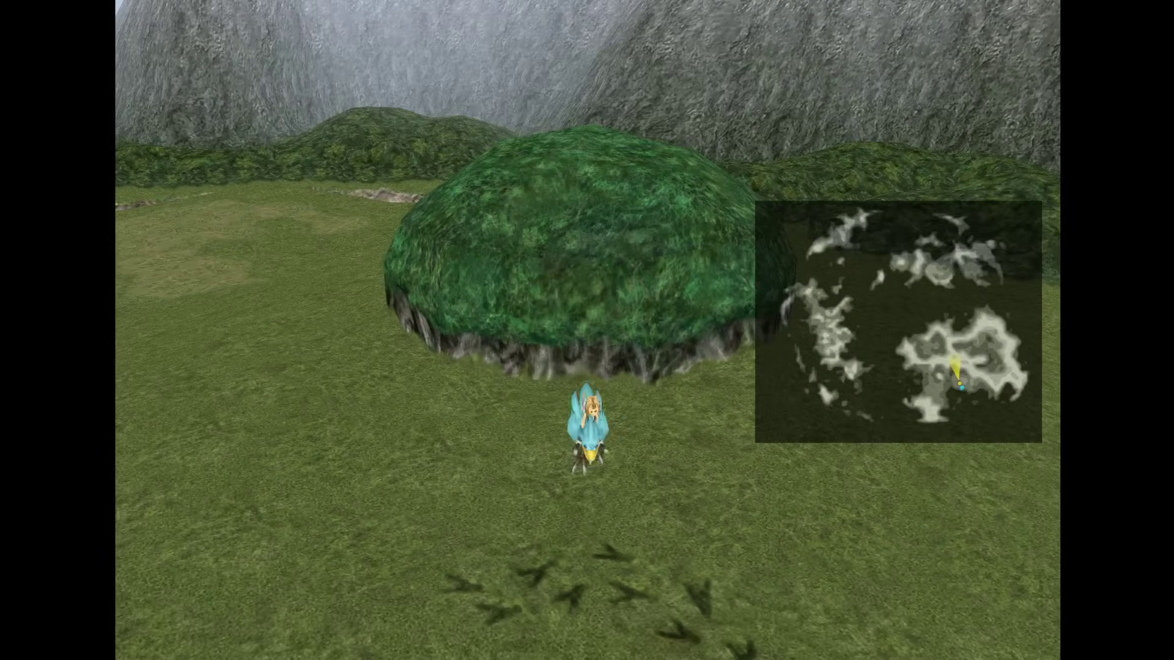
pyautogui.press('Right')
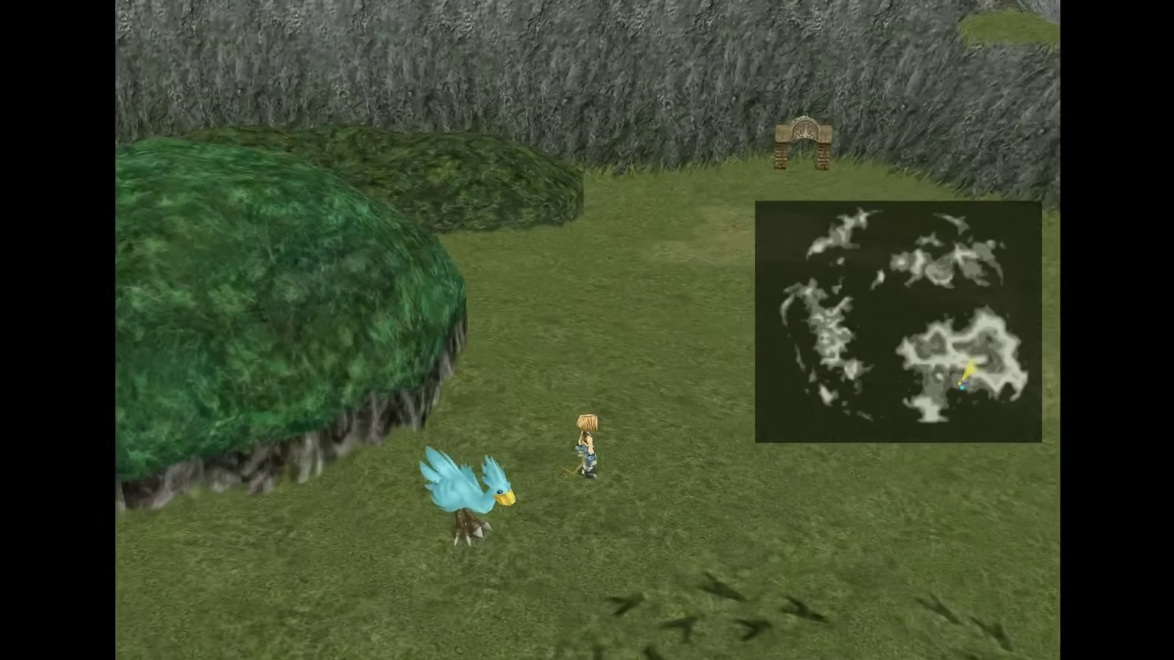
# Show Beatrix (Lv 54) in the Equip screen, then bring up the Quit game? prompt on Yes.
pyautogui.press('v')
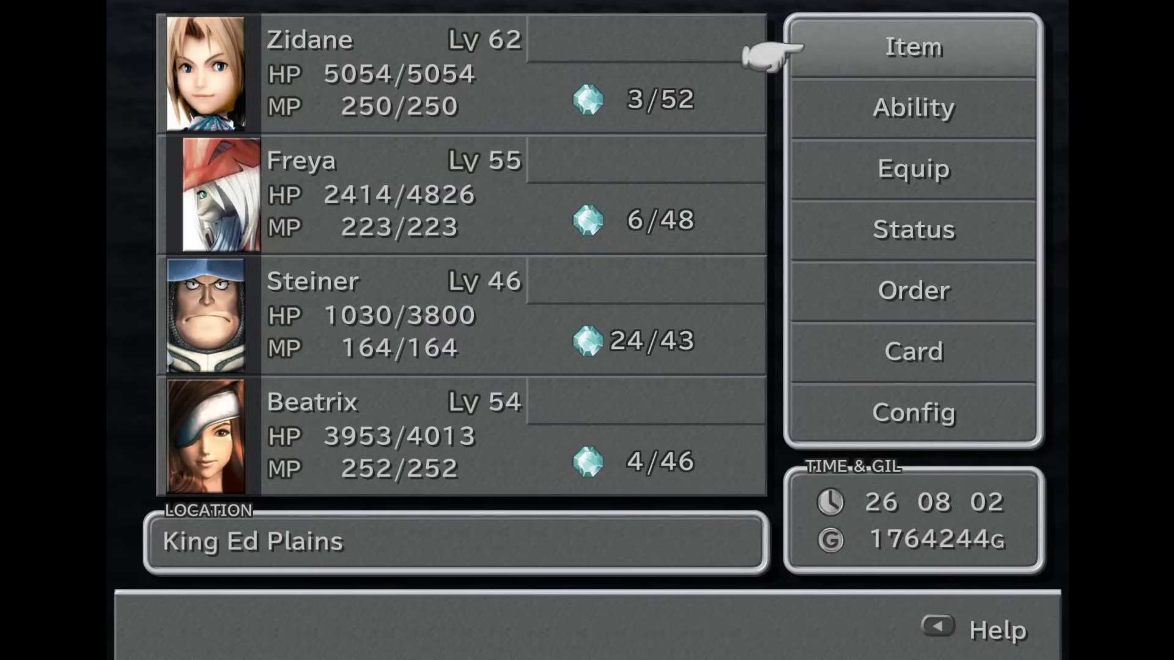
pyautogui.press('Down')
pyautogui.press('Down')
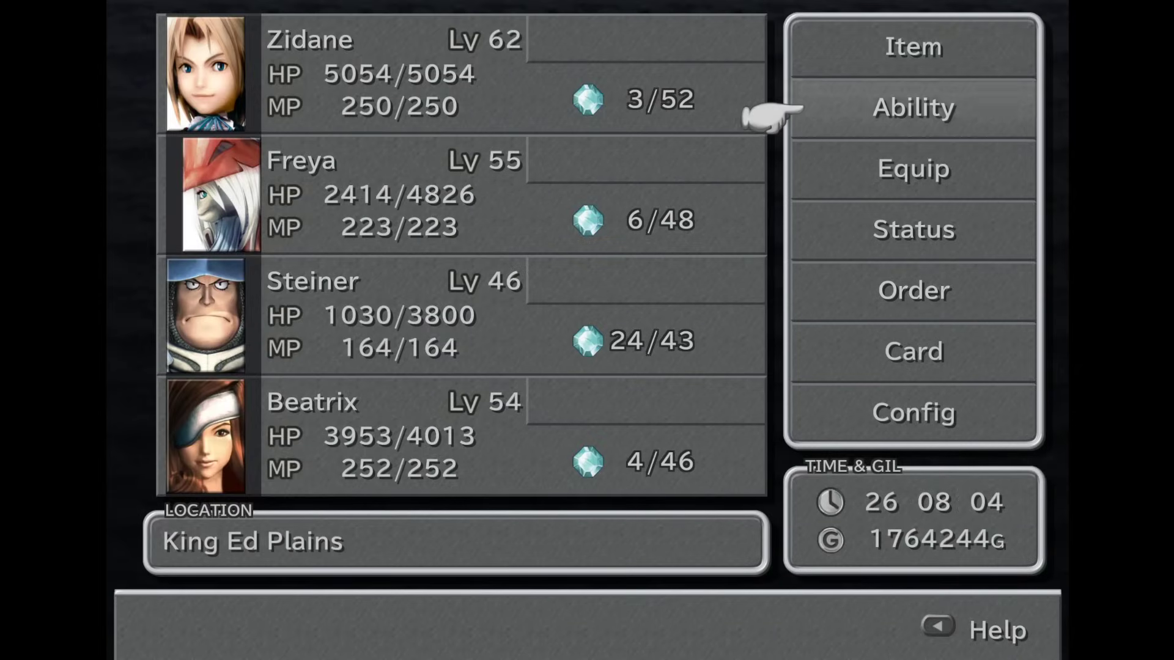
pyautogui.press('Return')
pyautogui.press('Down')
pyautogui.press('Down')
pyautogui.press('Down')
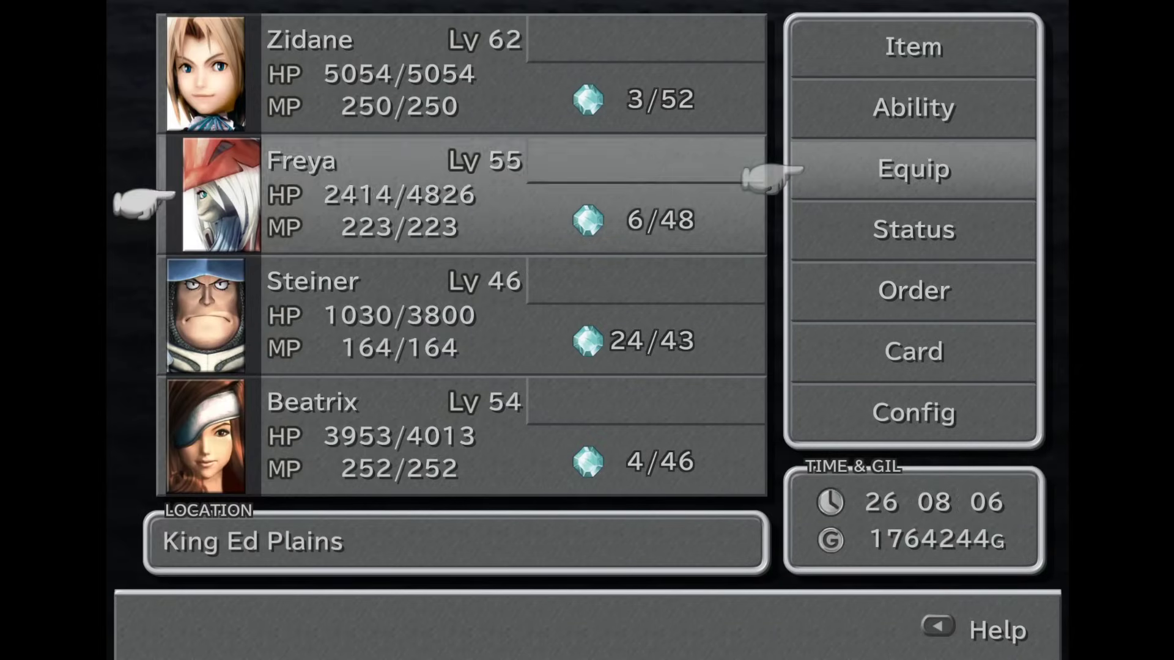
pyautogui.press('Return')
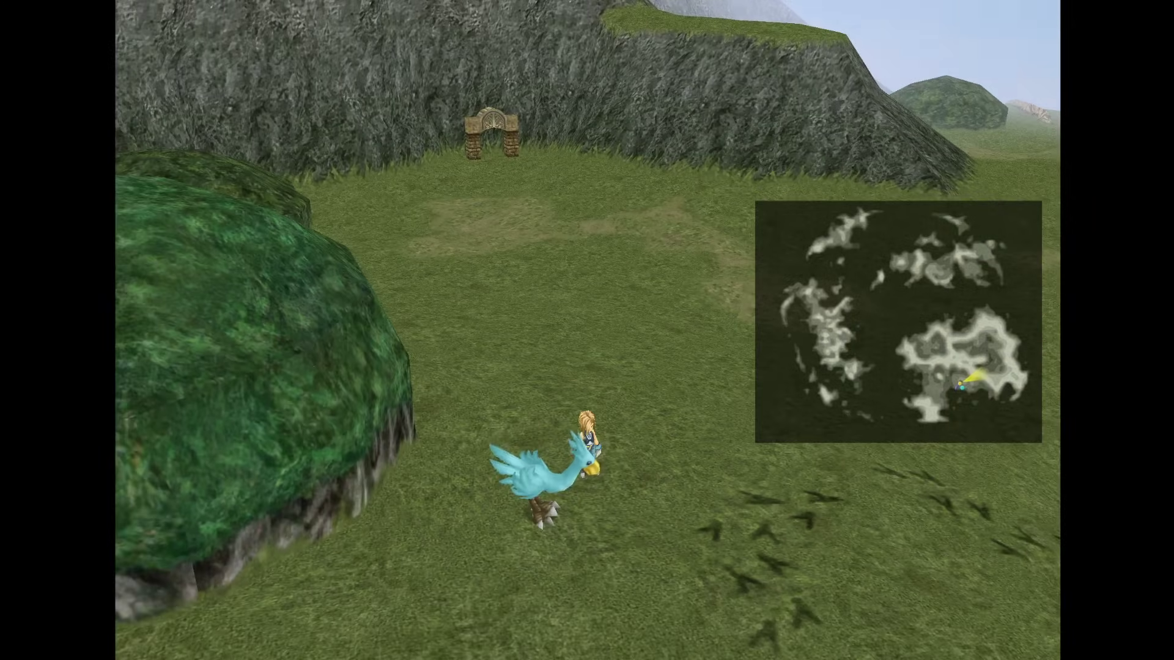
pyautogui.press('Escape')
pyautogui.press('Up')
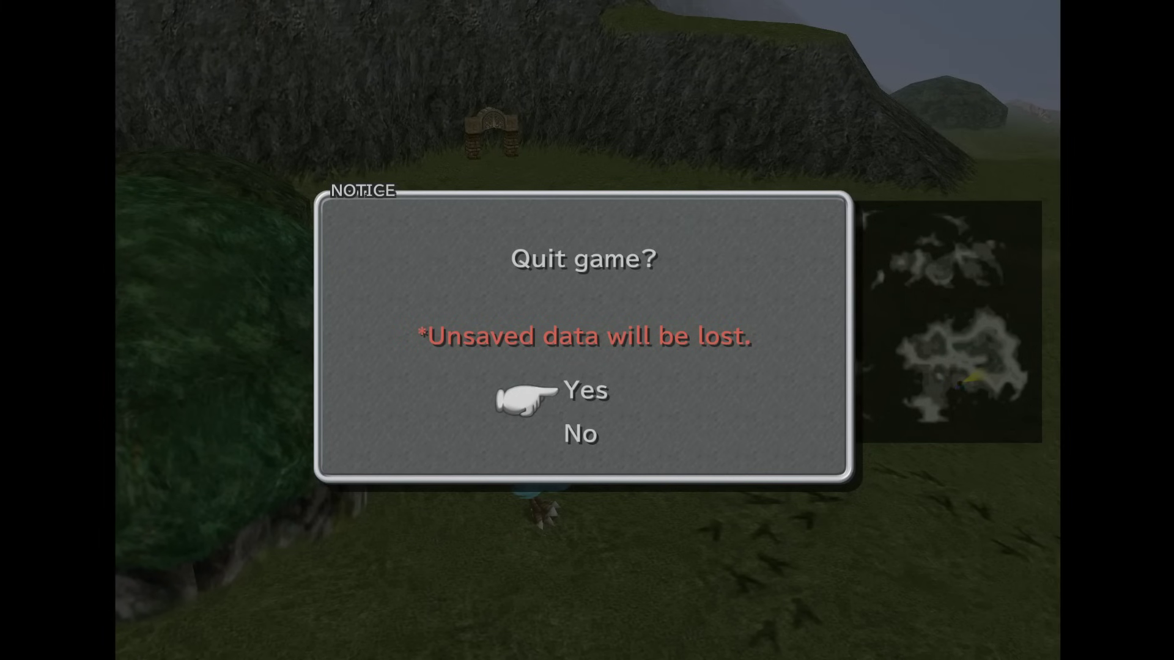